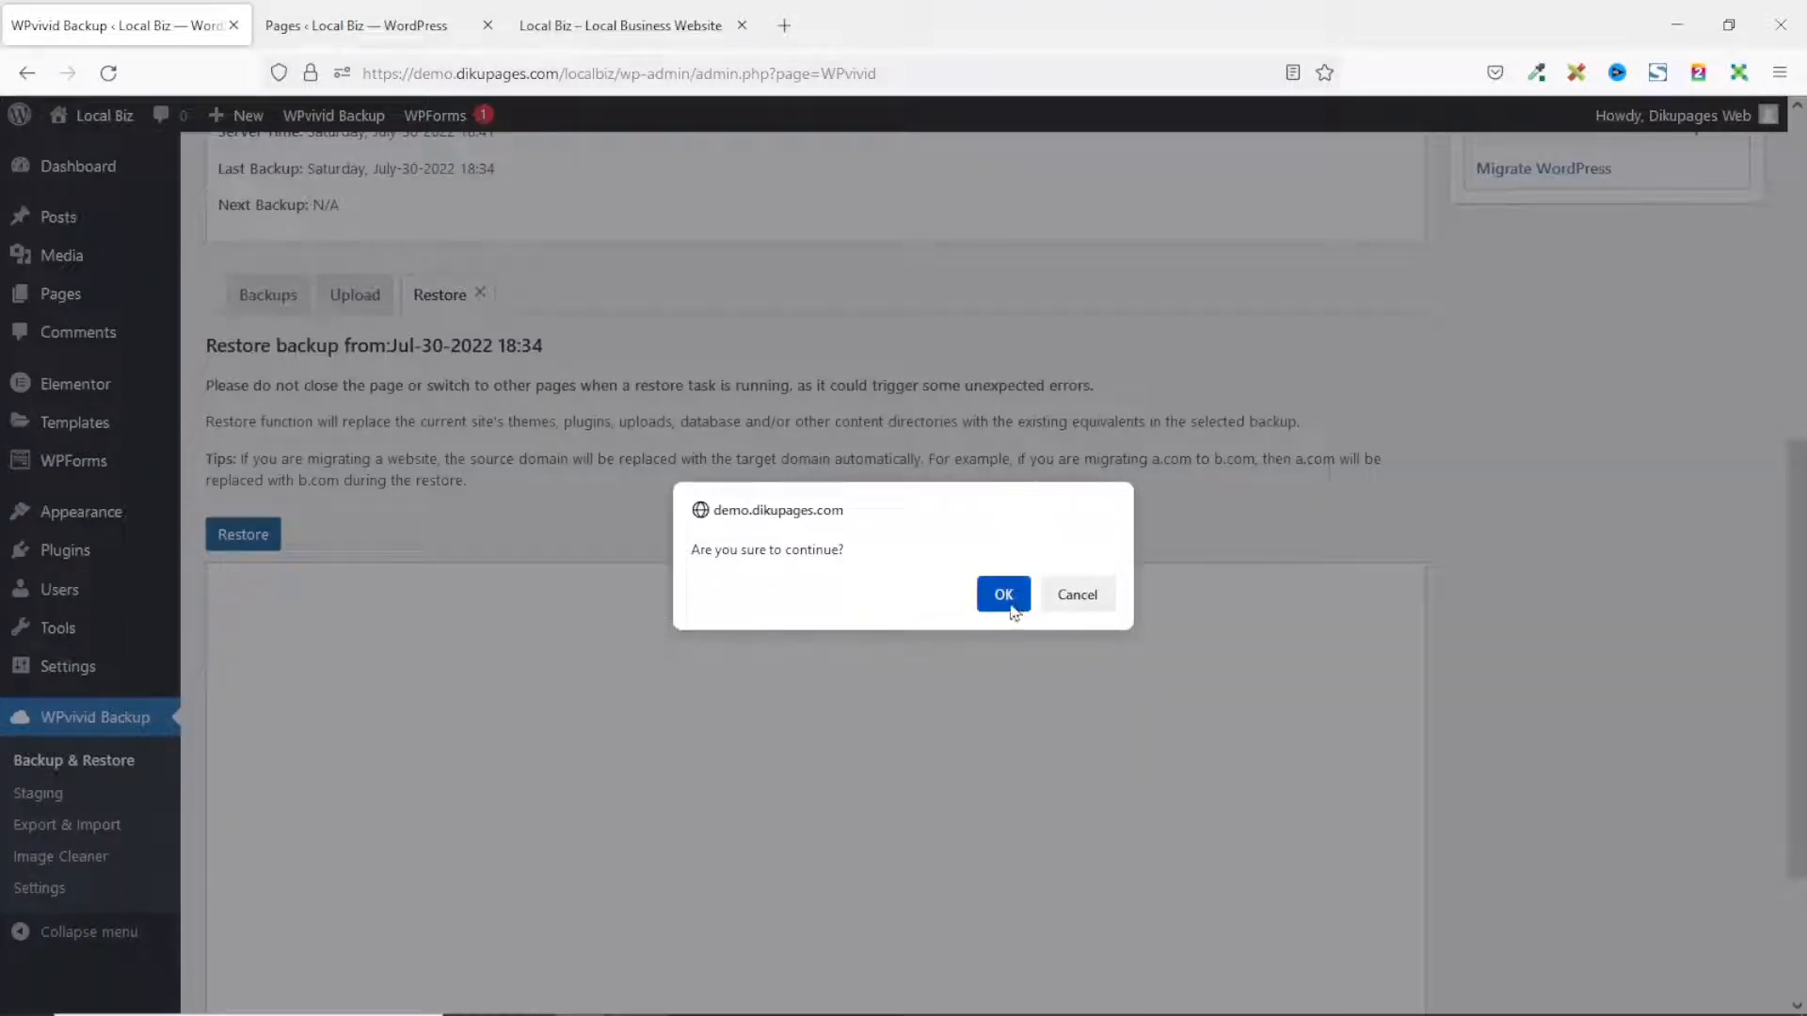
Confirm restoring the site from the Jul-30-2022 18:34 backup and acknowledge the restore dialog
{"action": "left_click", "coordinate": [1003, 596]}
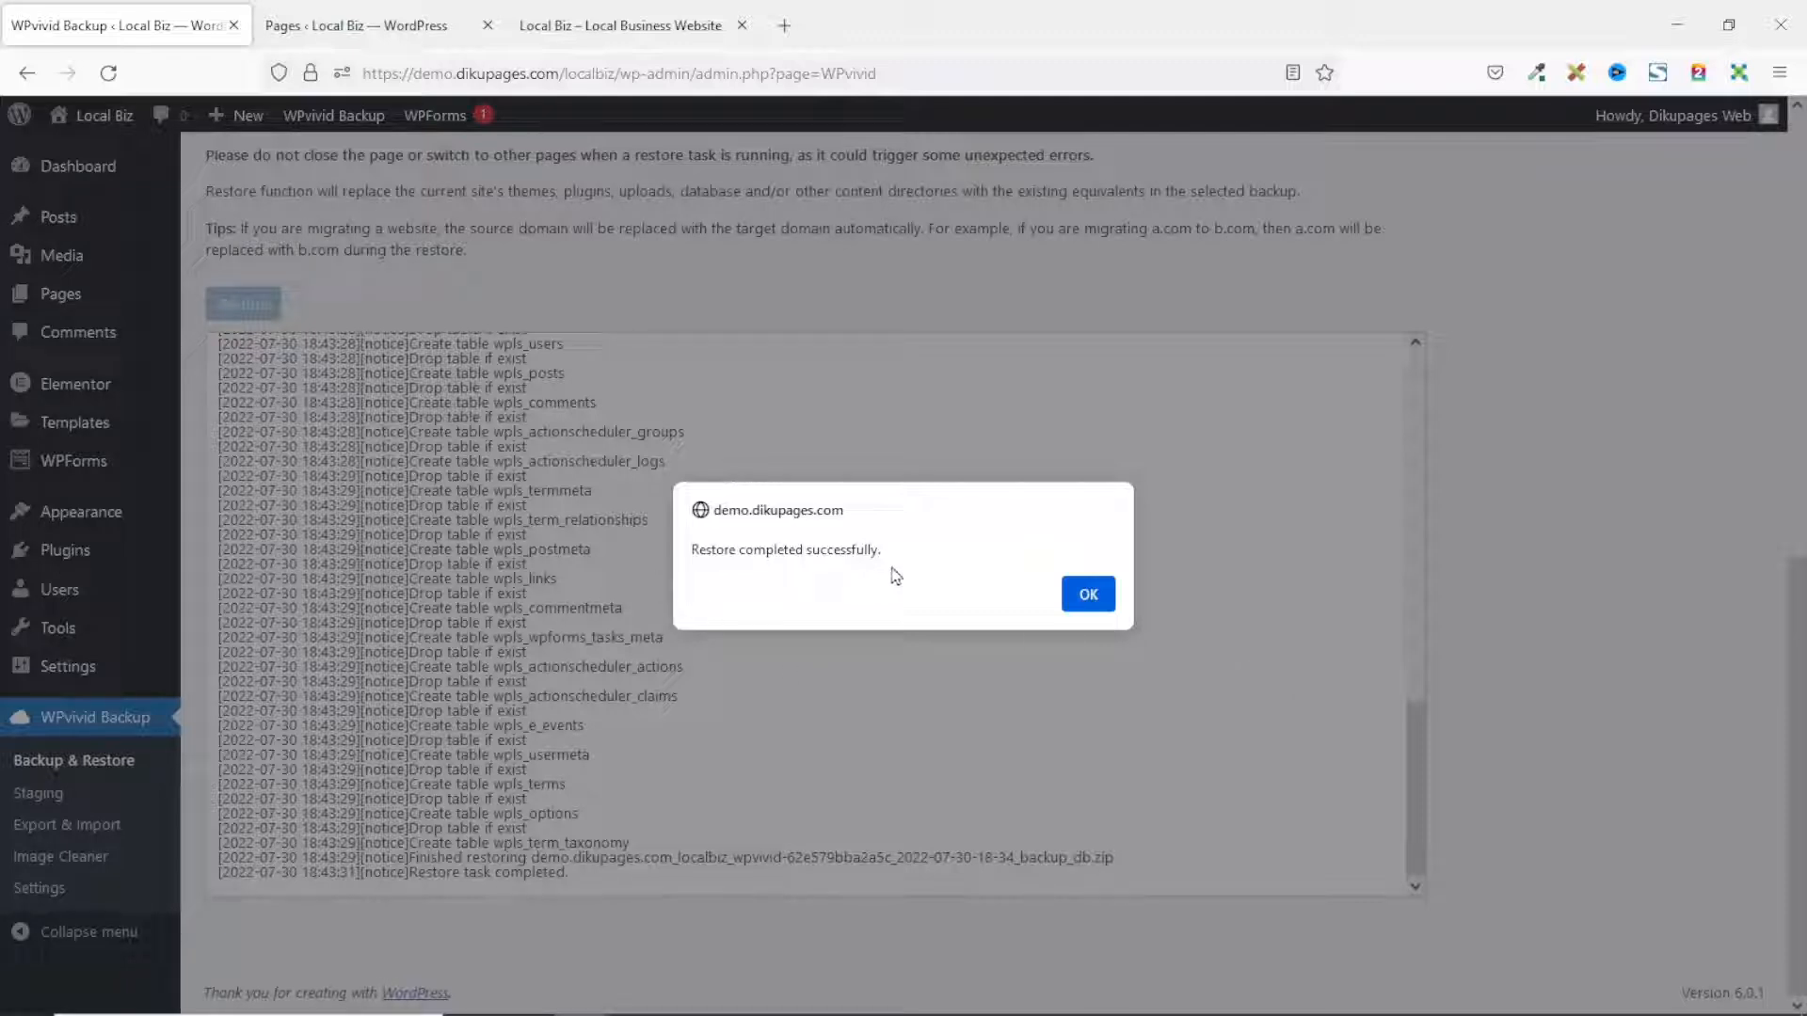
{"action": "left_click", "coordinate": [1094, 600]}
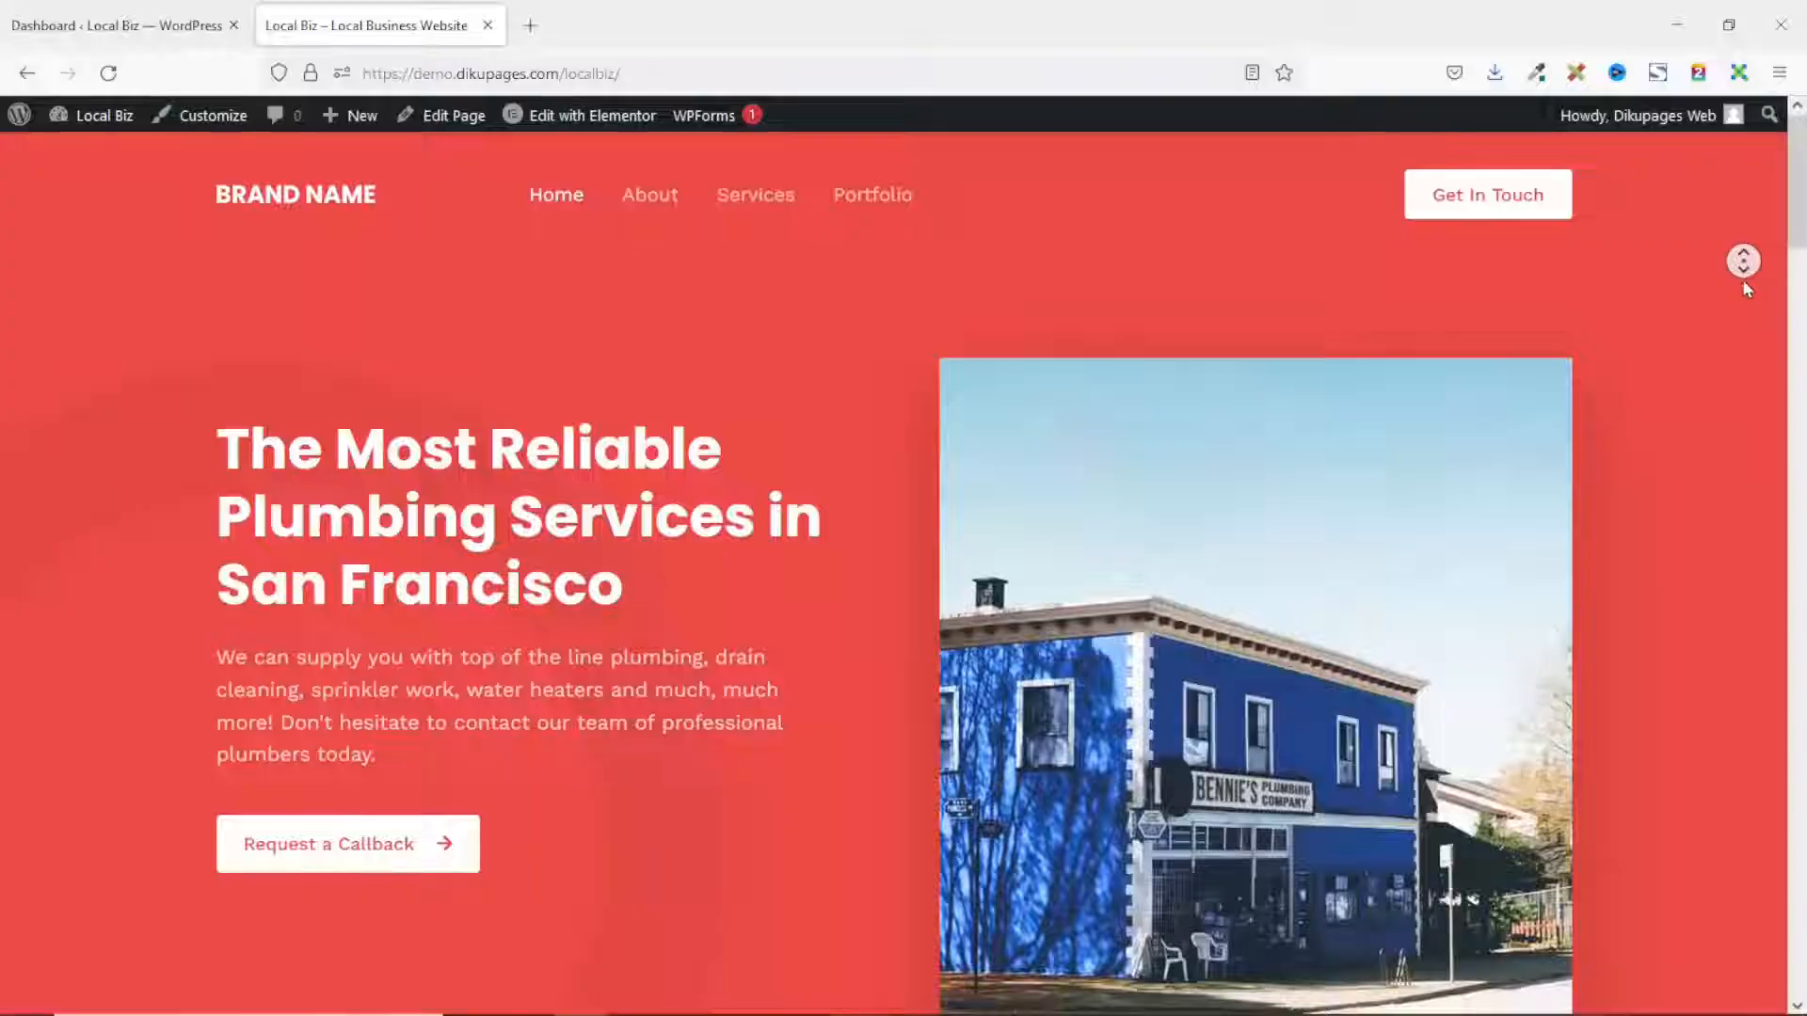
Look through the Local Biz home page from the hero down to the services and emergency sections
{"action": "scroll", "coordinate": [1749, 325], "scroll_direction": "down", "scroll_amount": 6}
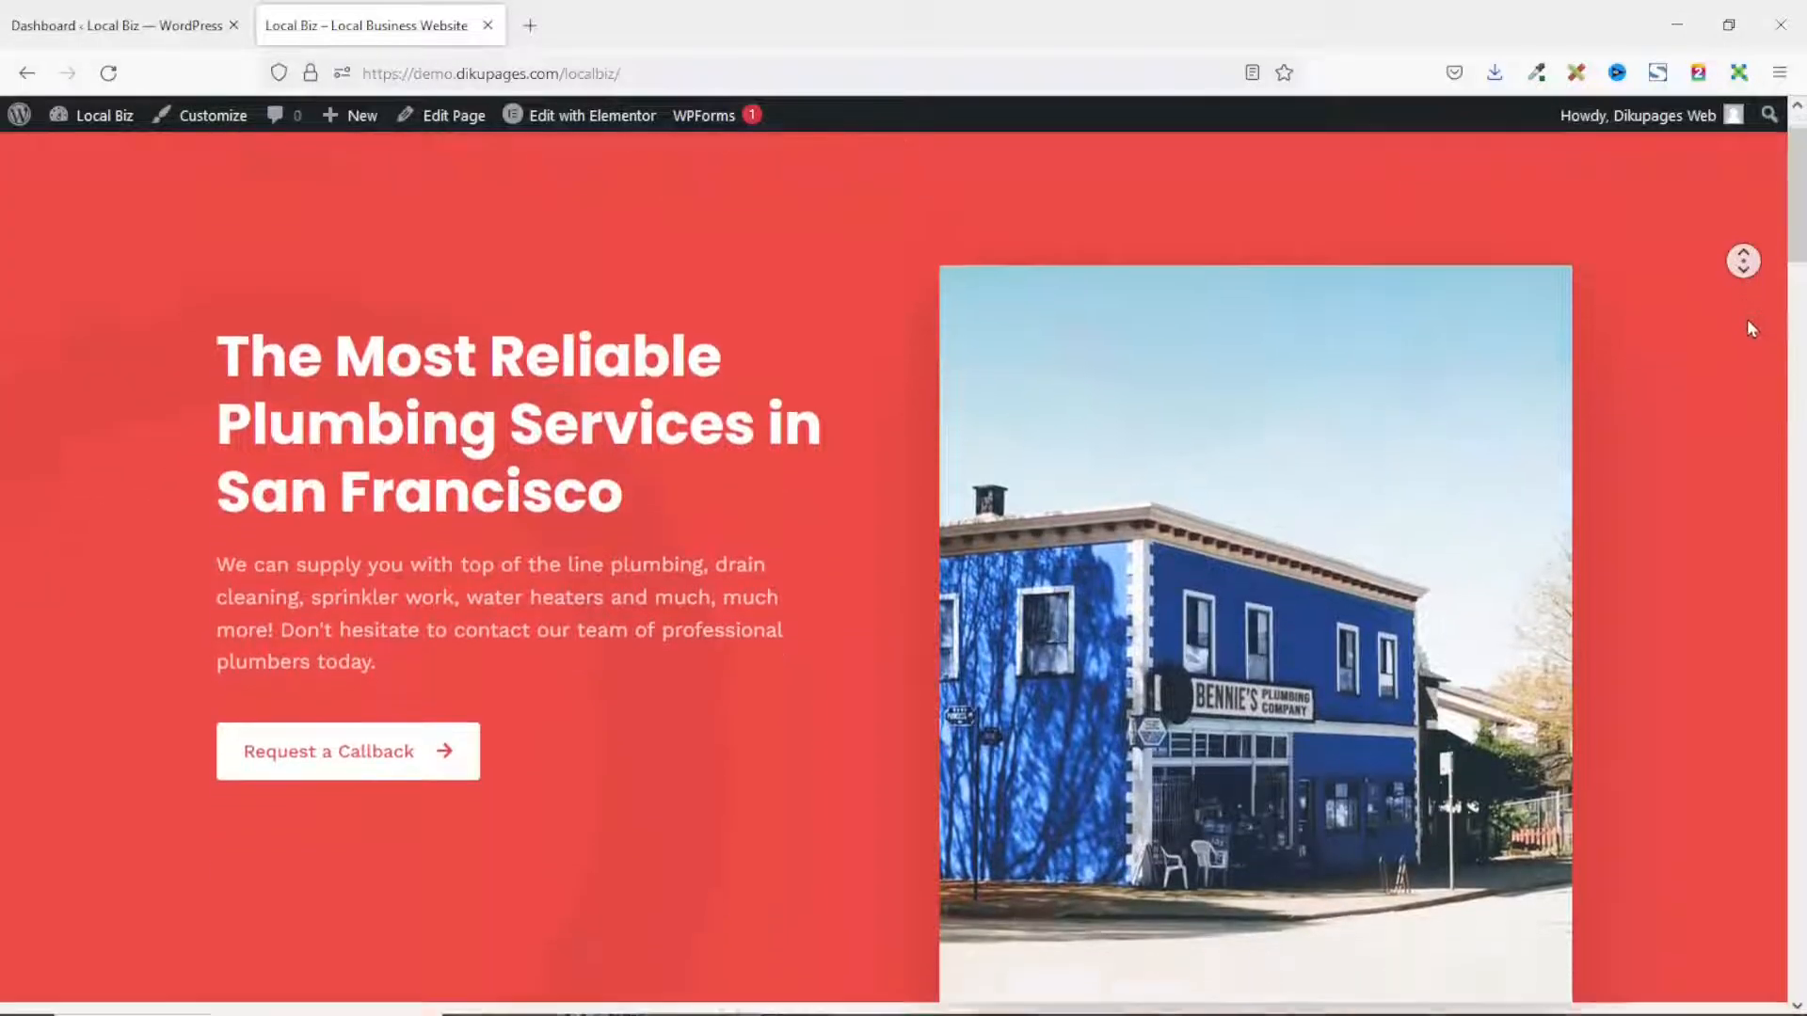
{"action": "scroll", "coordinate": [1751, 328], "scroll_direction": "down", "scroll_amount": 10}
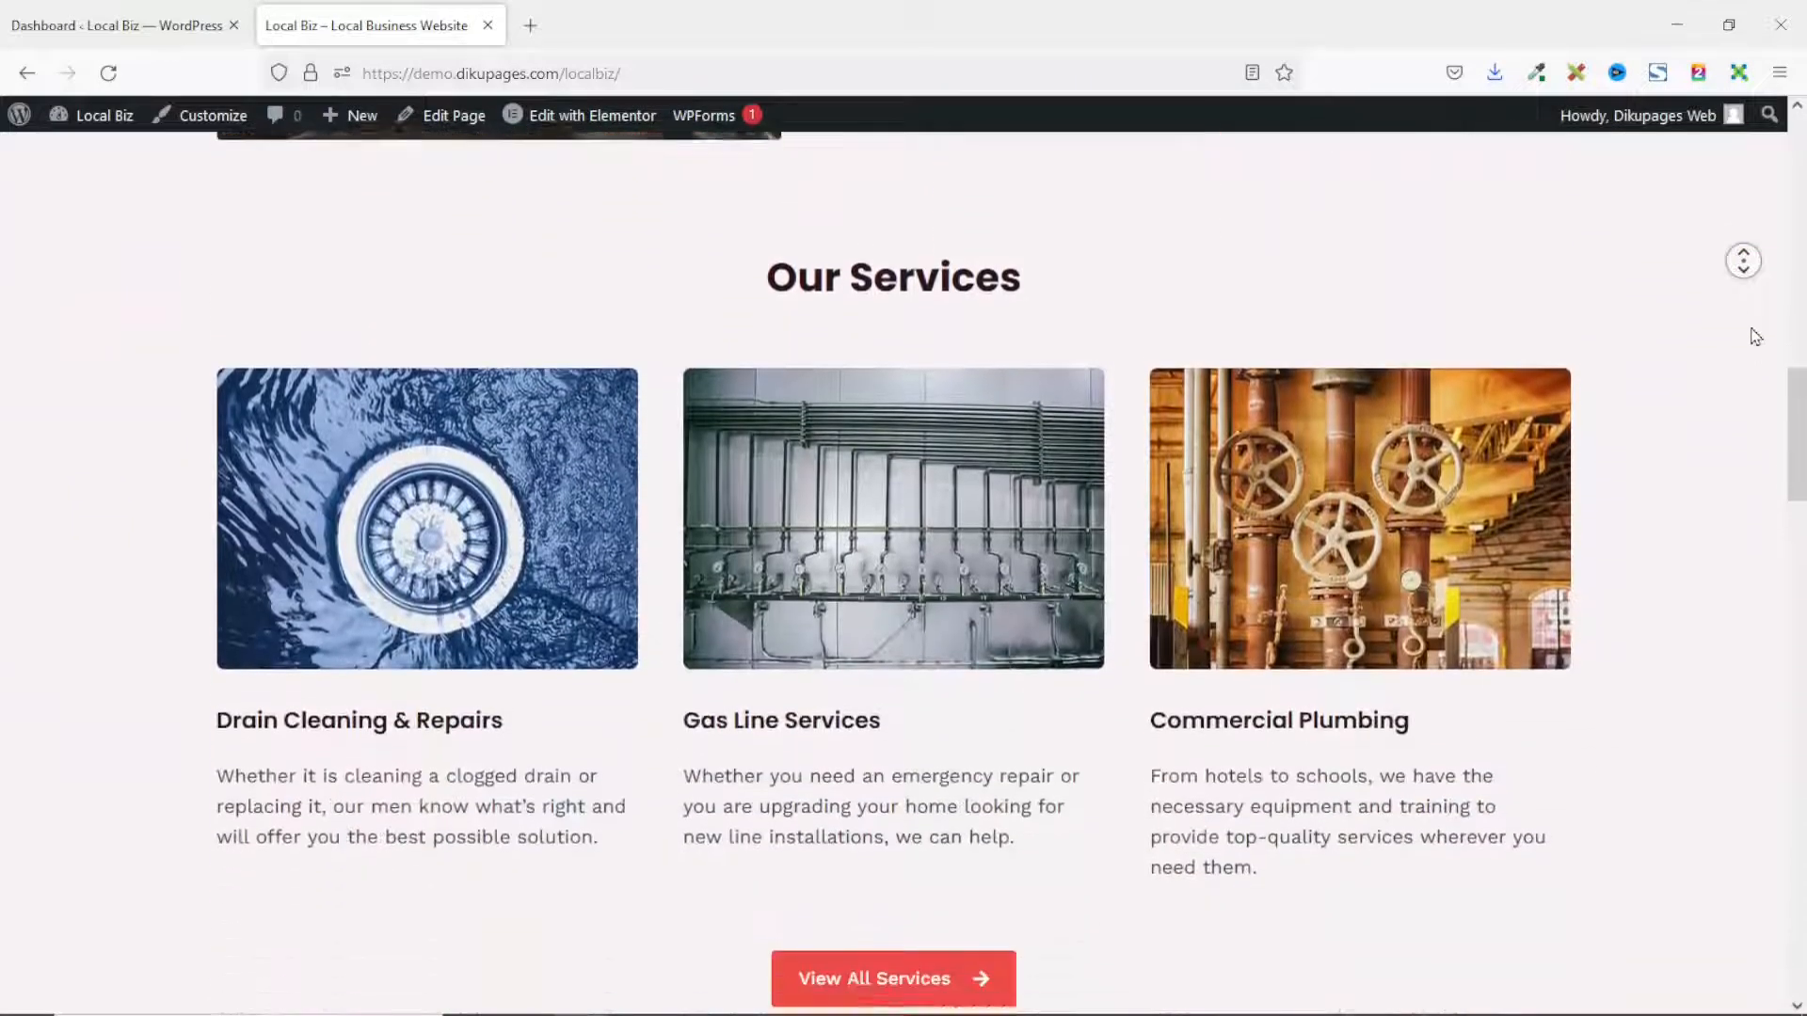
{"action": "scroll", "coordinate": [1755, 336], "scroll_direction": "down", "scroll_amount": 5}
{"action": "double_click", "coordinate": [1528, 328]}
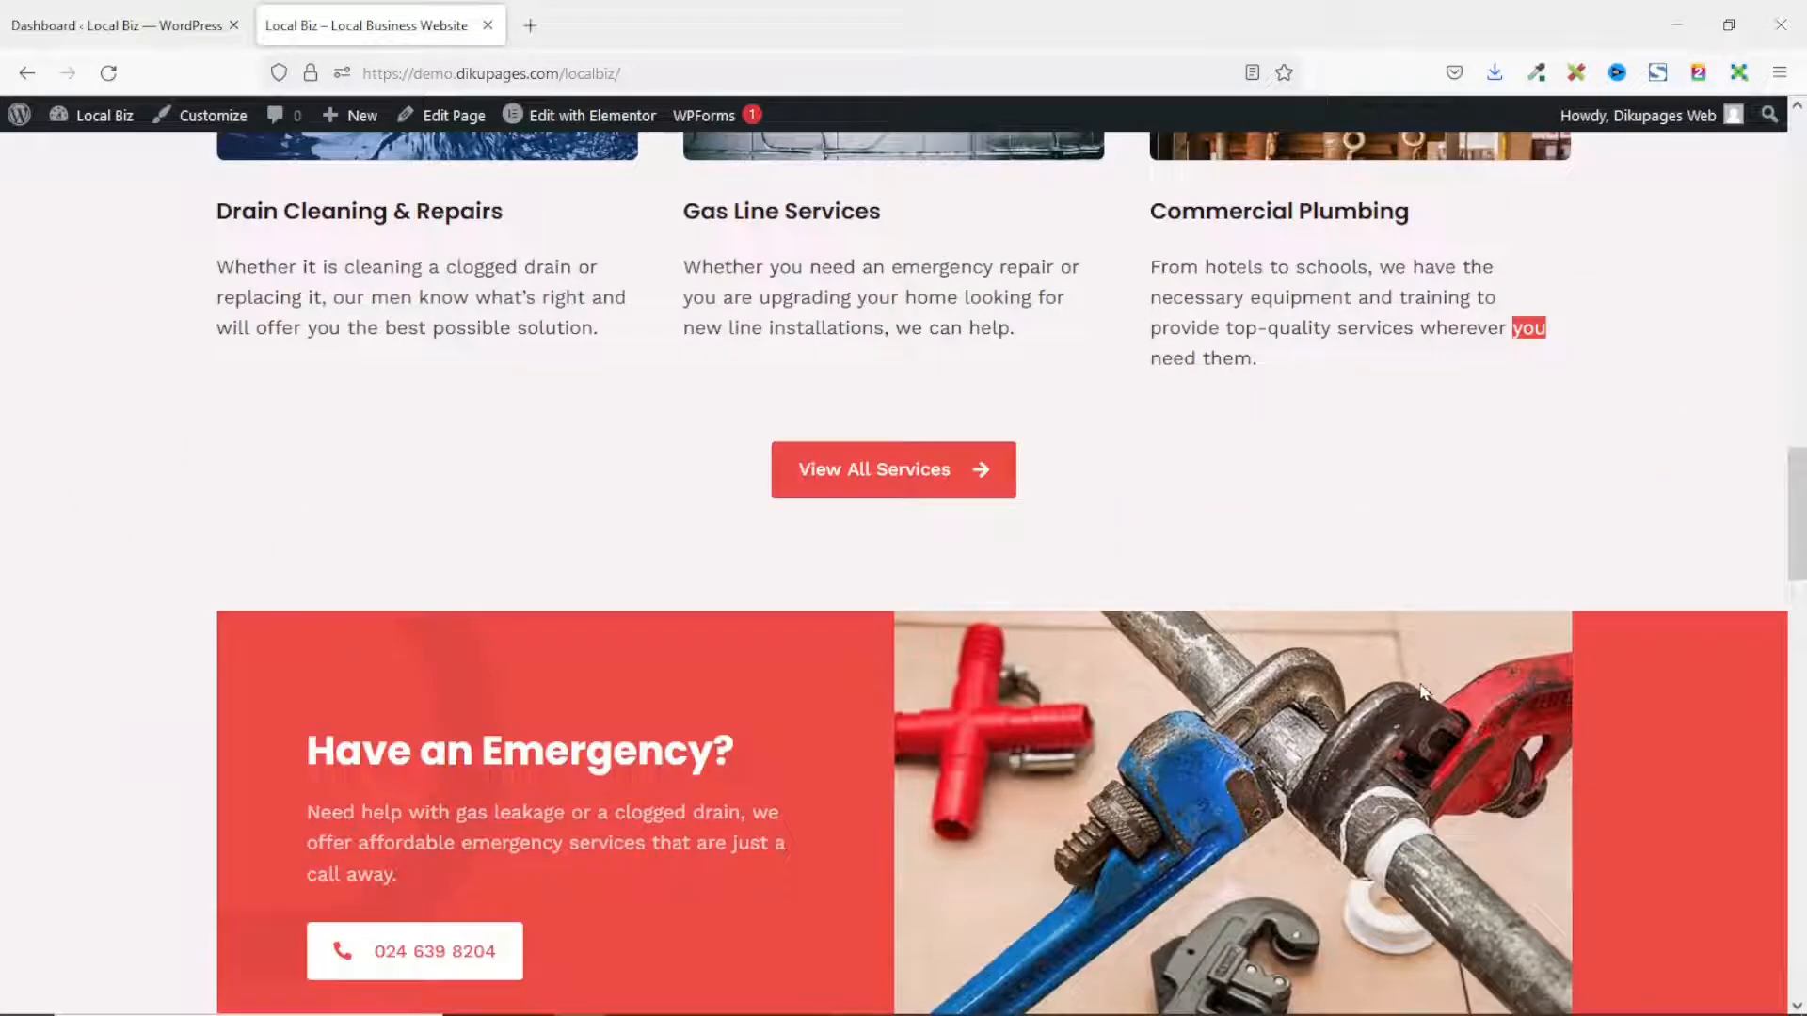
Find the plugin "Migration, Backup, Staging – WPvivid" by searching for "wpvivid" in the WordPress admin, then install and activate it
{"action": "left_click", "coordinate": [160, 26]}
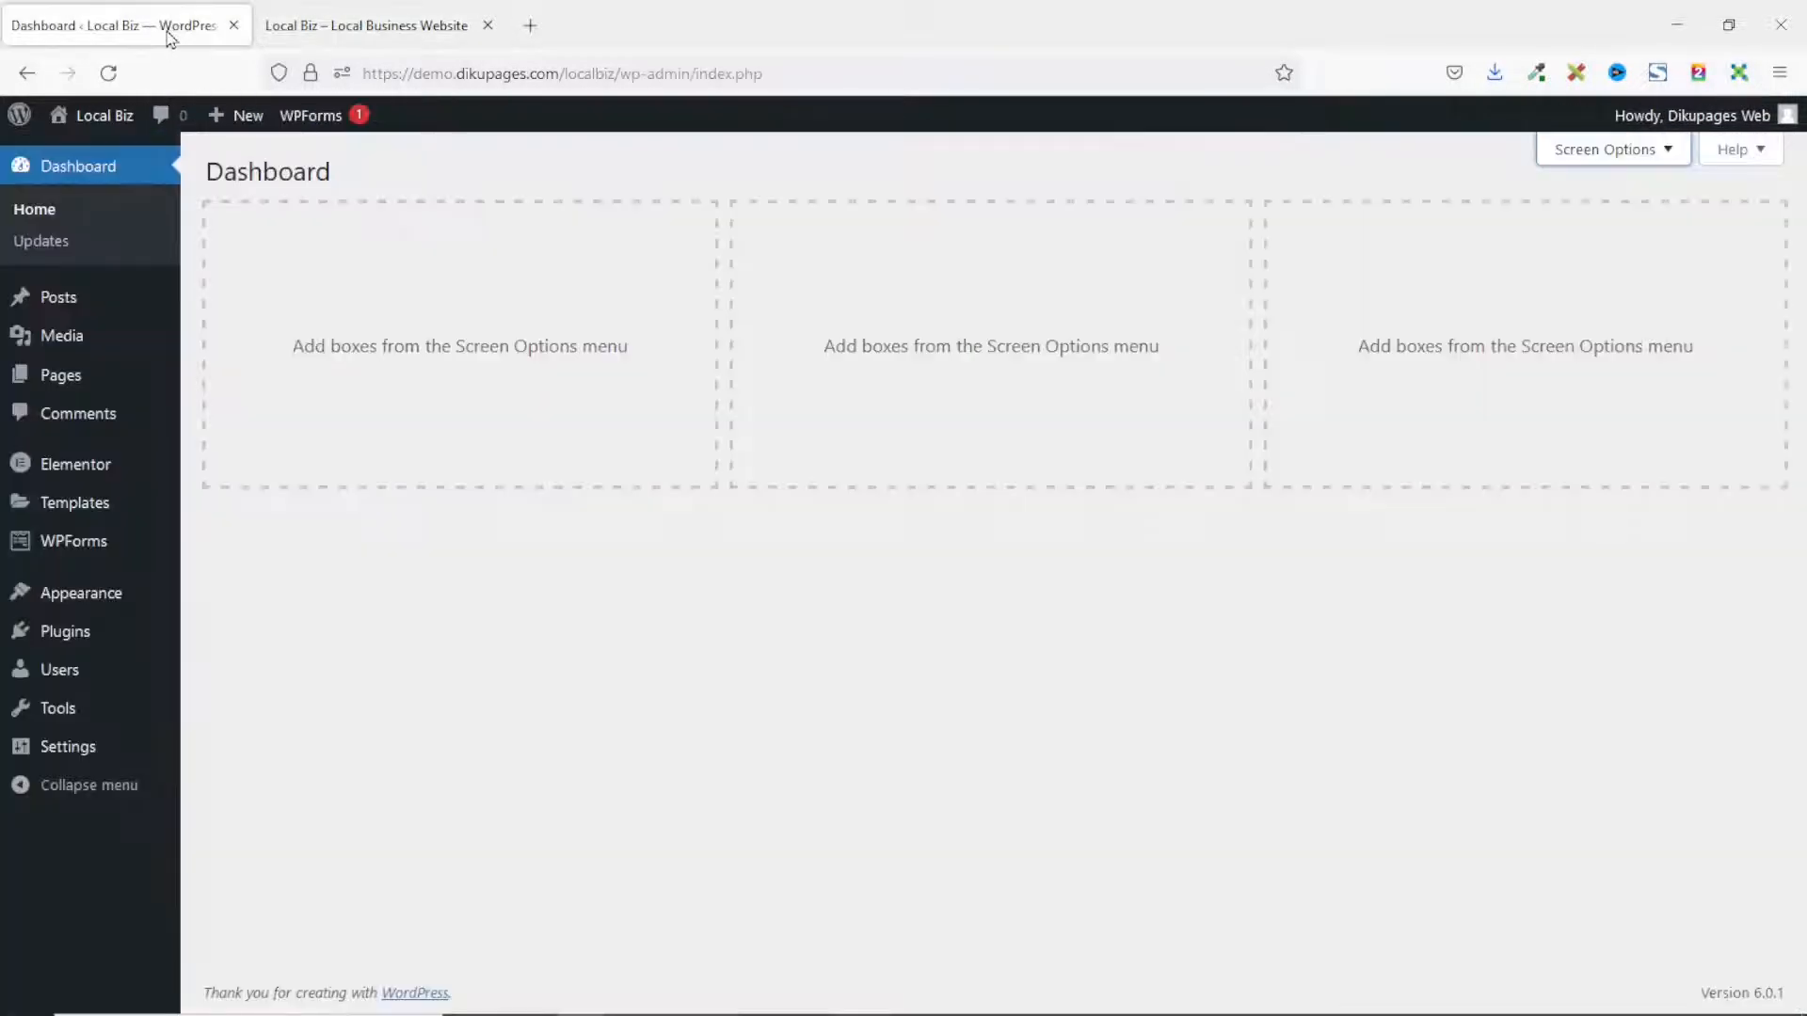
{"action": "mouse_move", "coordinate": [81, 635]}
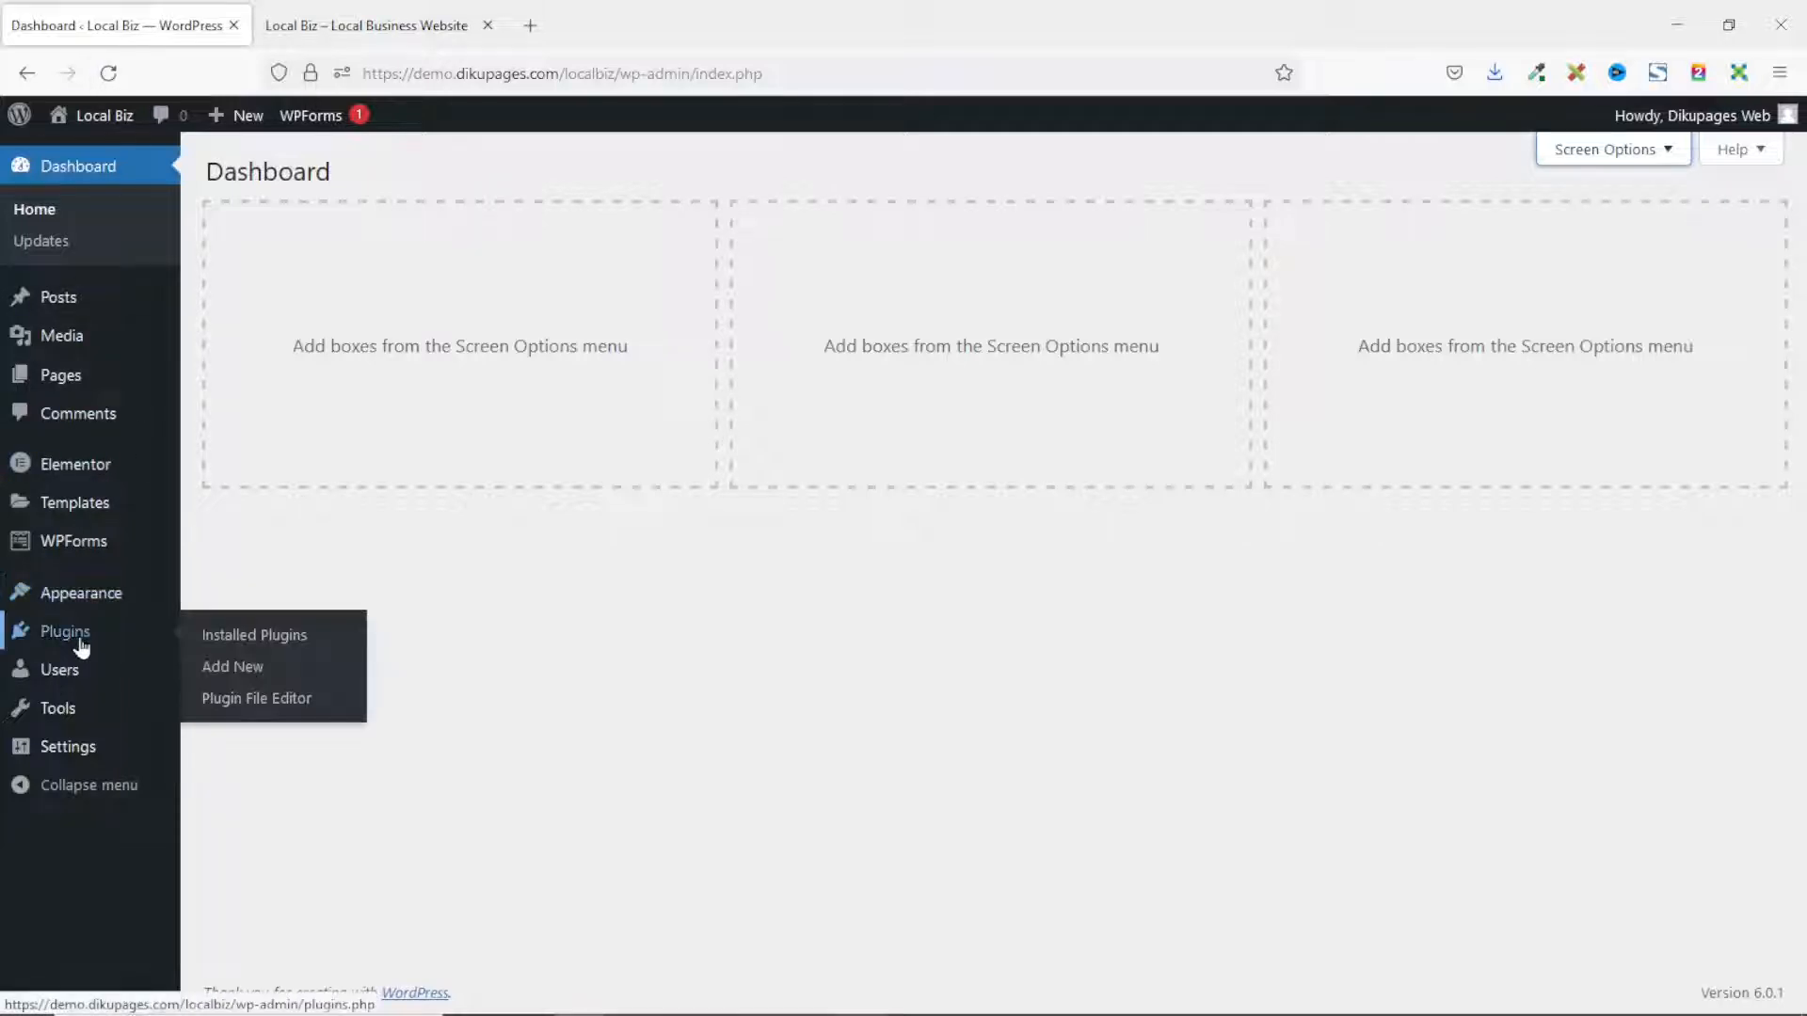
{"action": "left_click", "coordinate": [233, 668]}
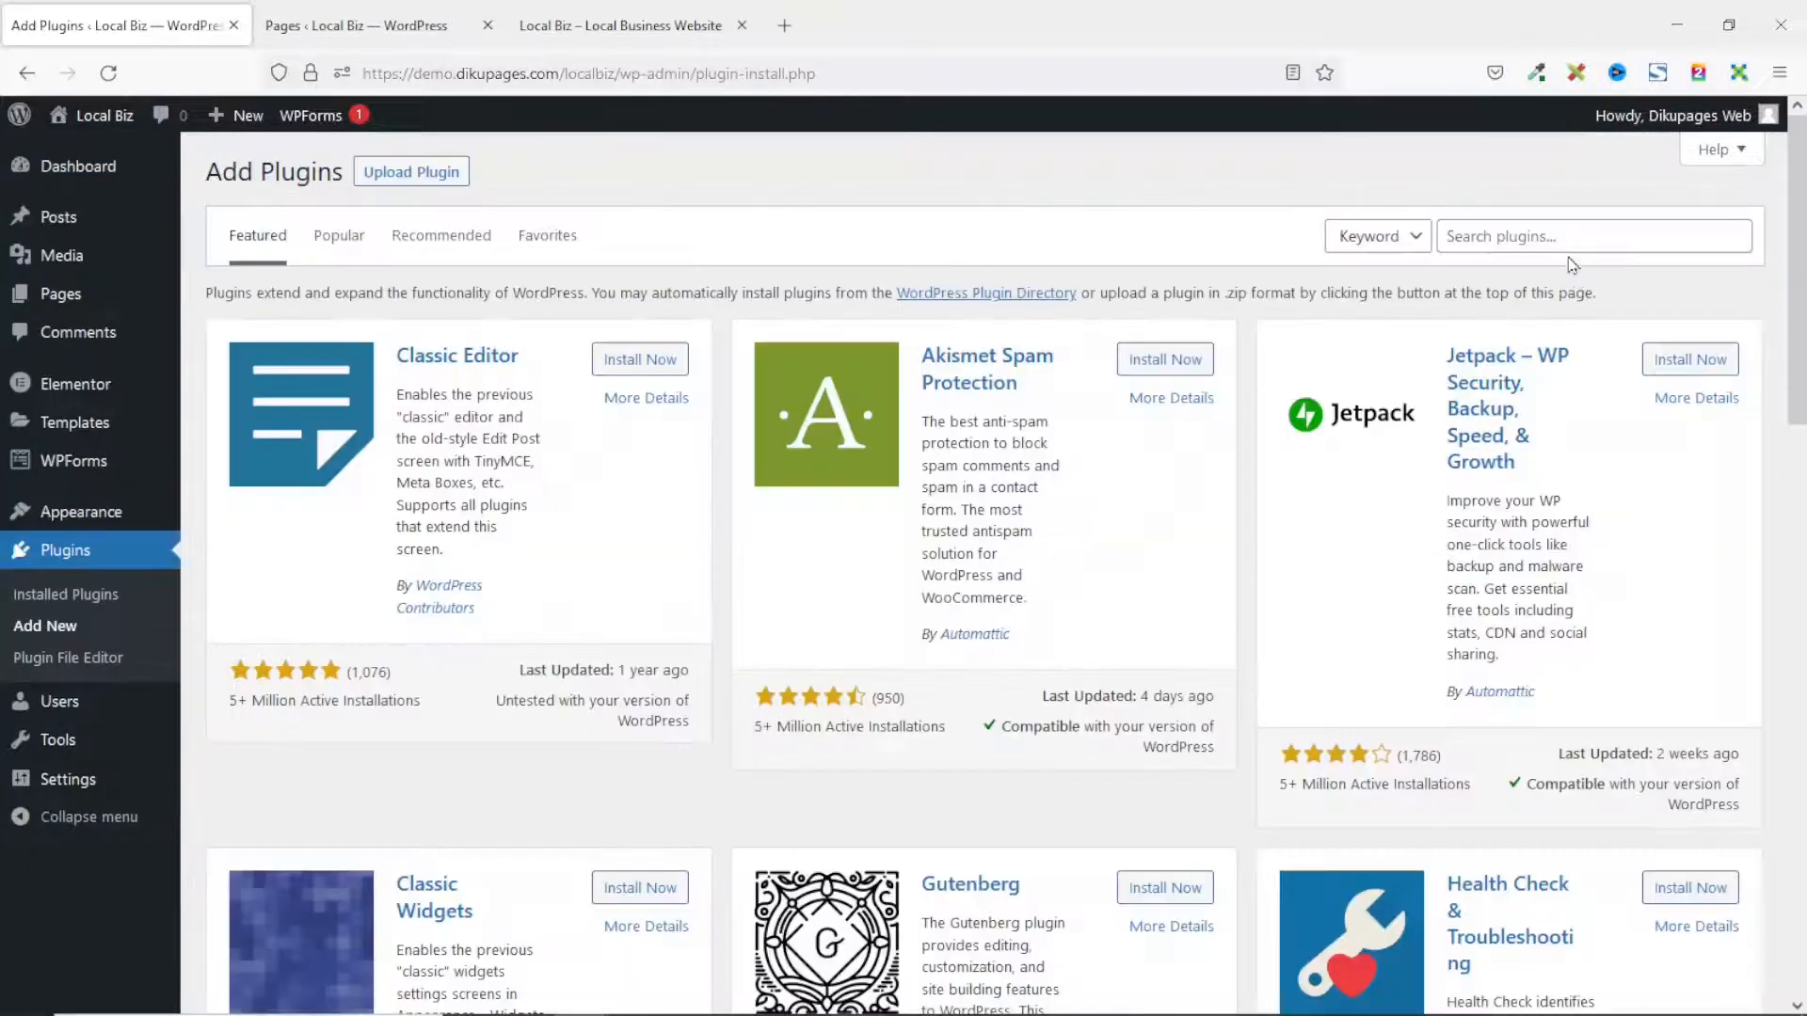
{"action": "left_click", "coordinate": [1555, 235]}
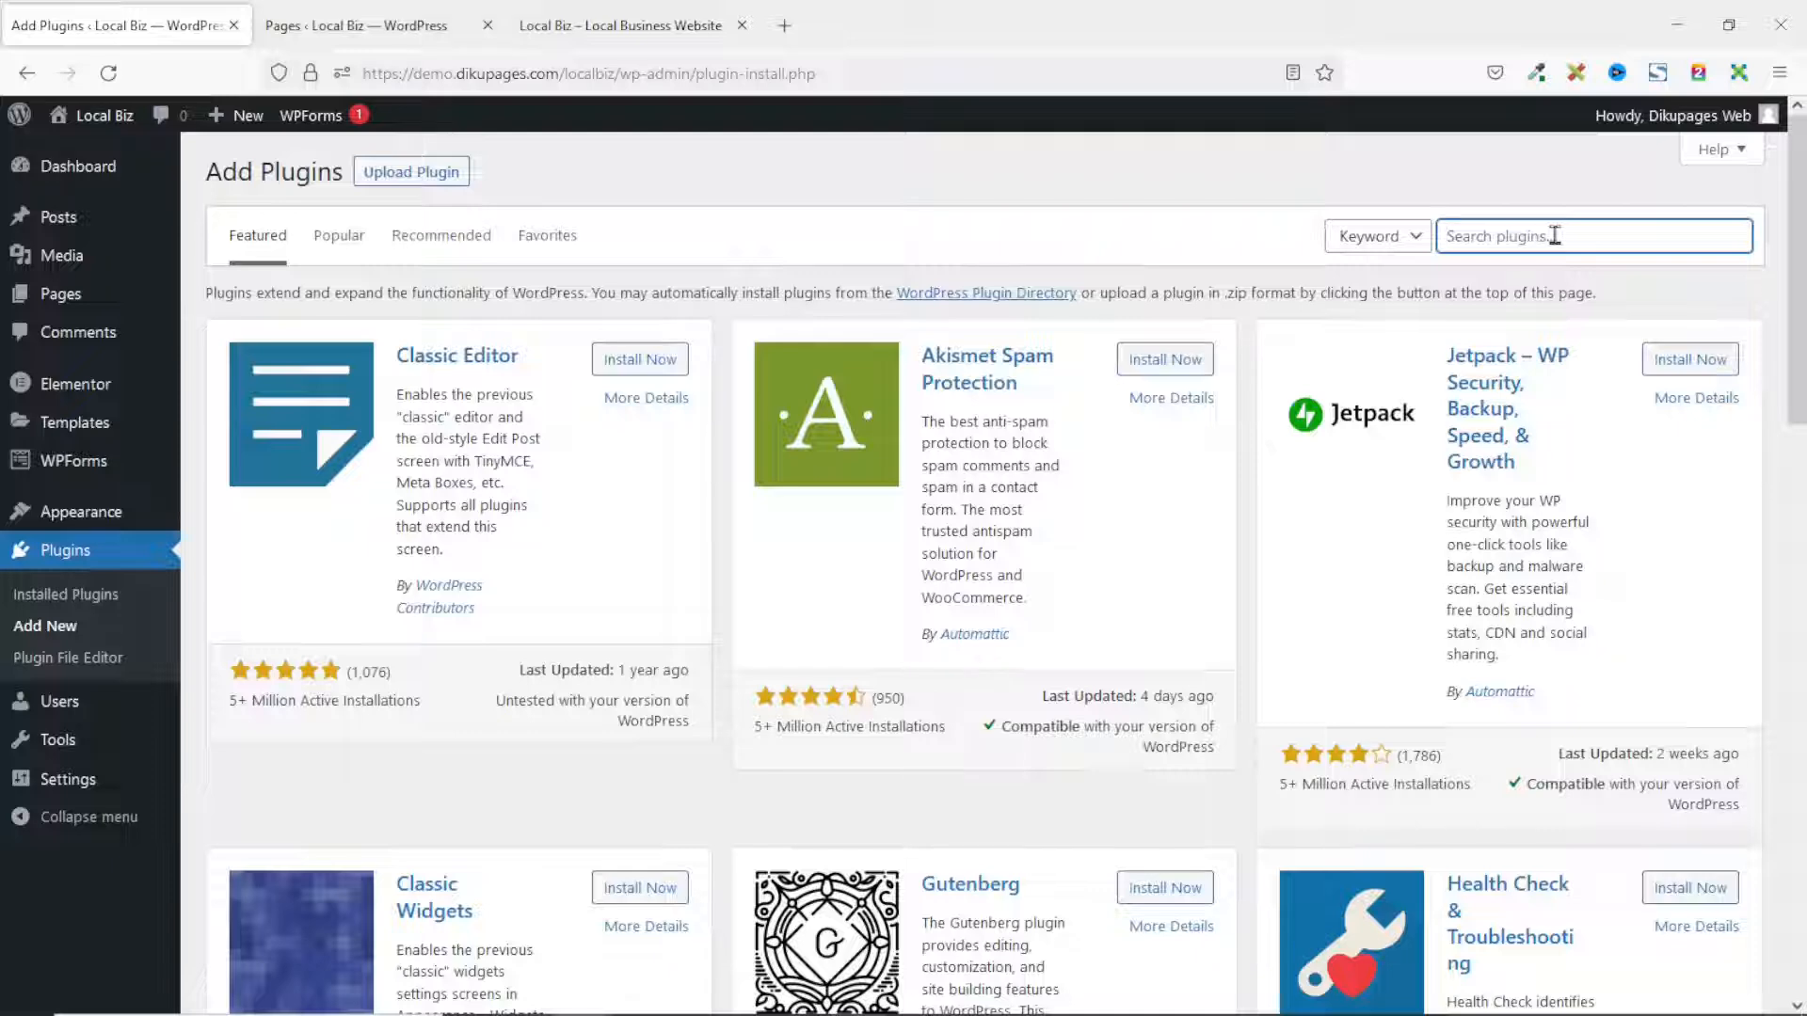
{"action": "type", "text": "wpvivid"}
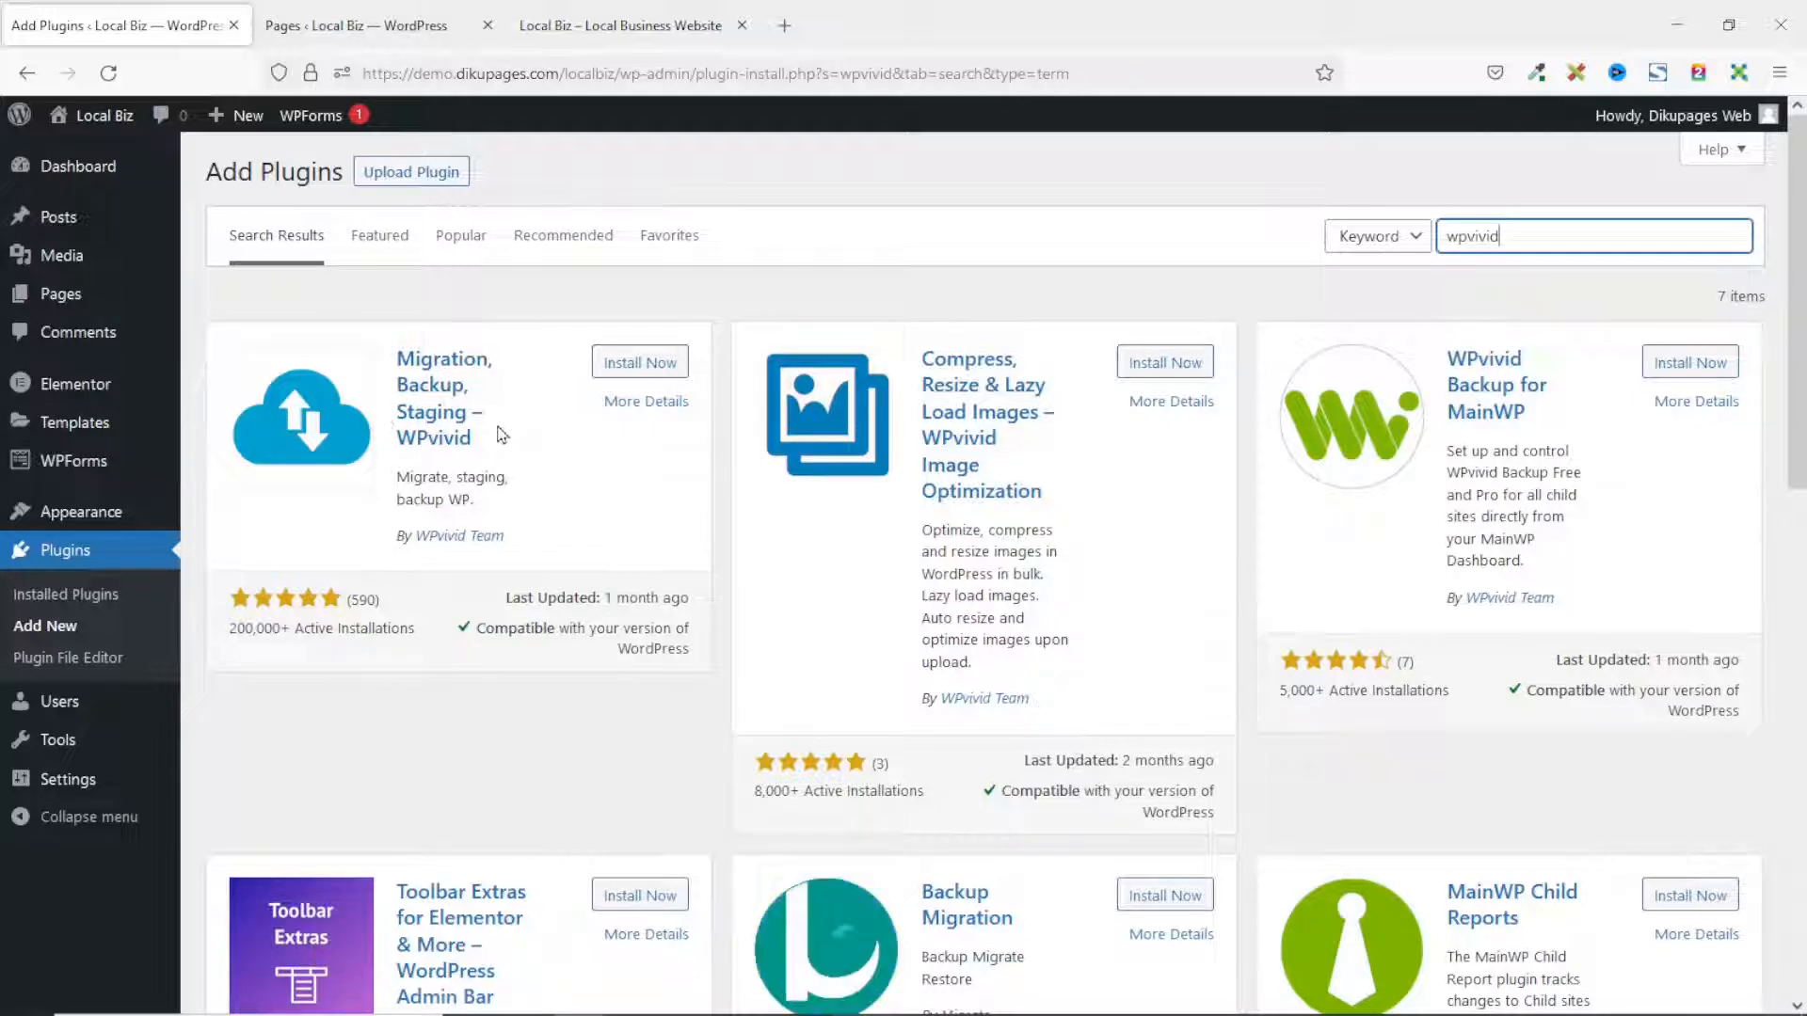
{"action": "left_click", "coordinate": [650, 365]}
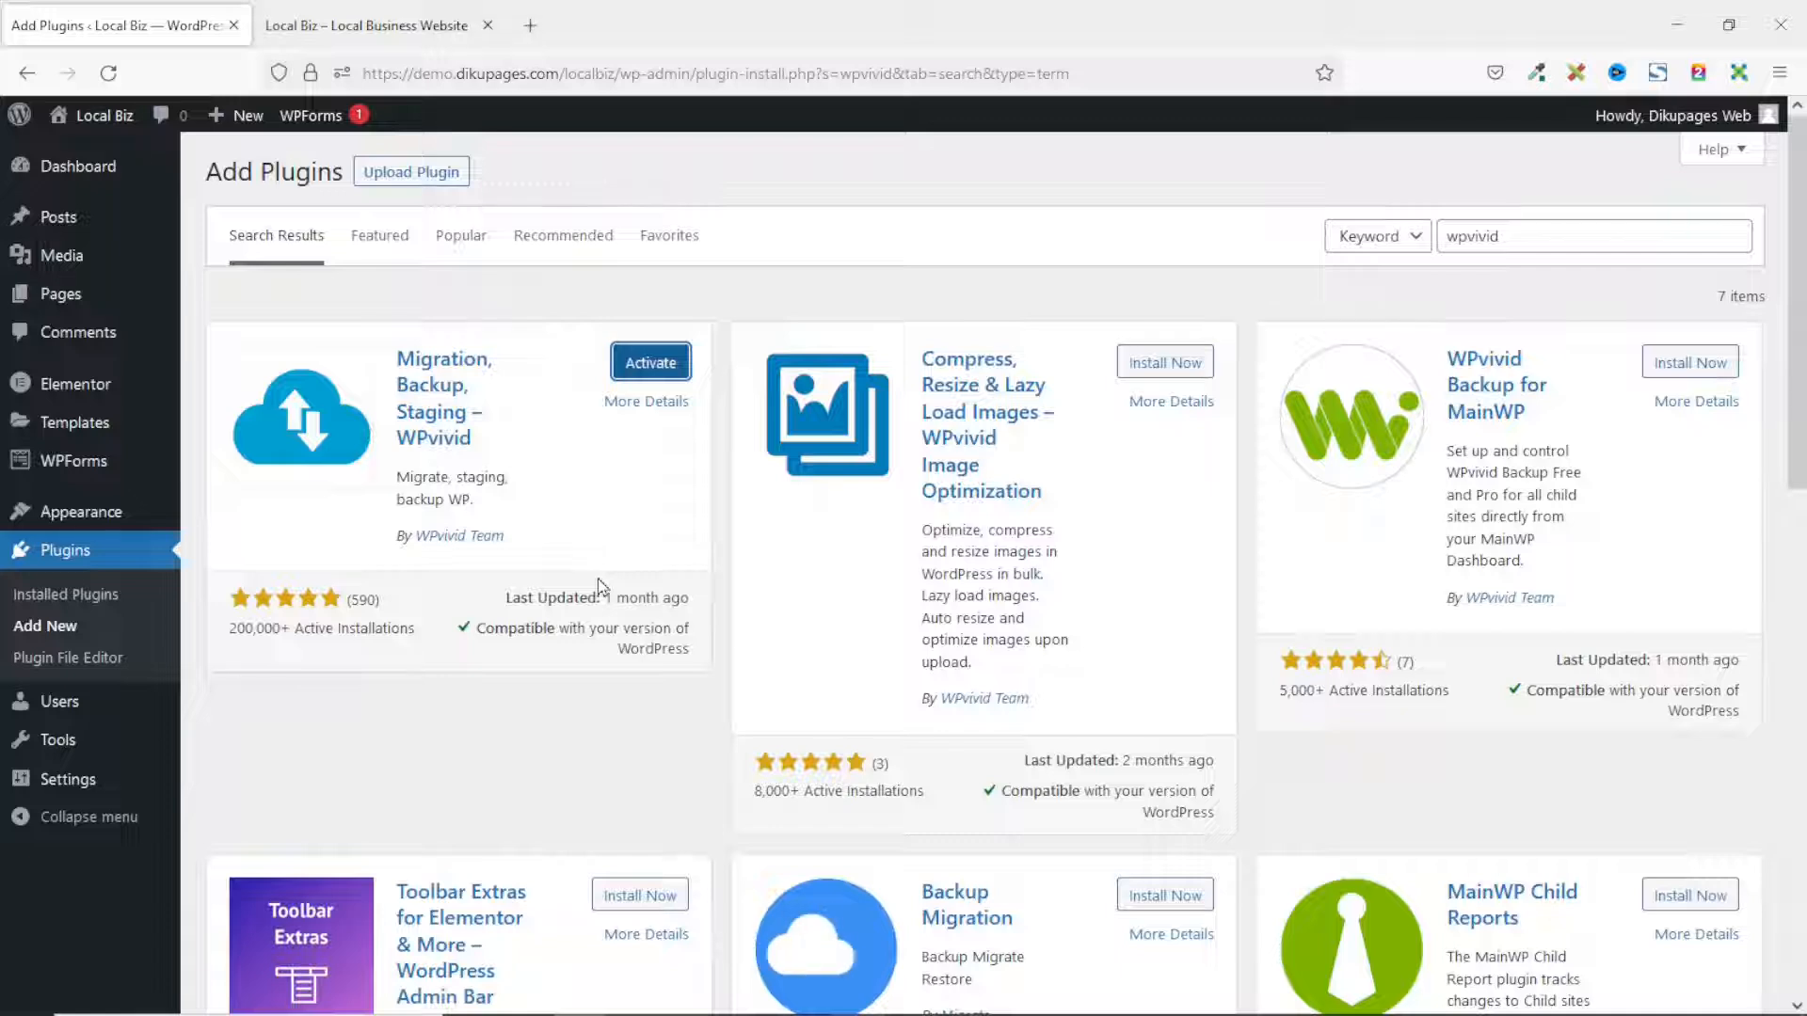
{"action": "left_click", "coordinate": [650, 361]}
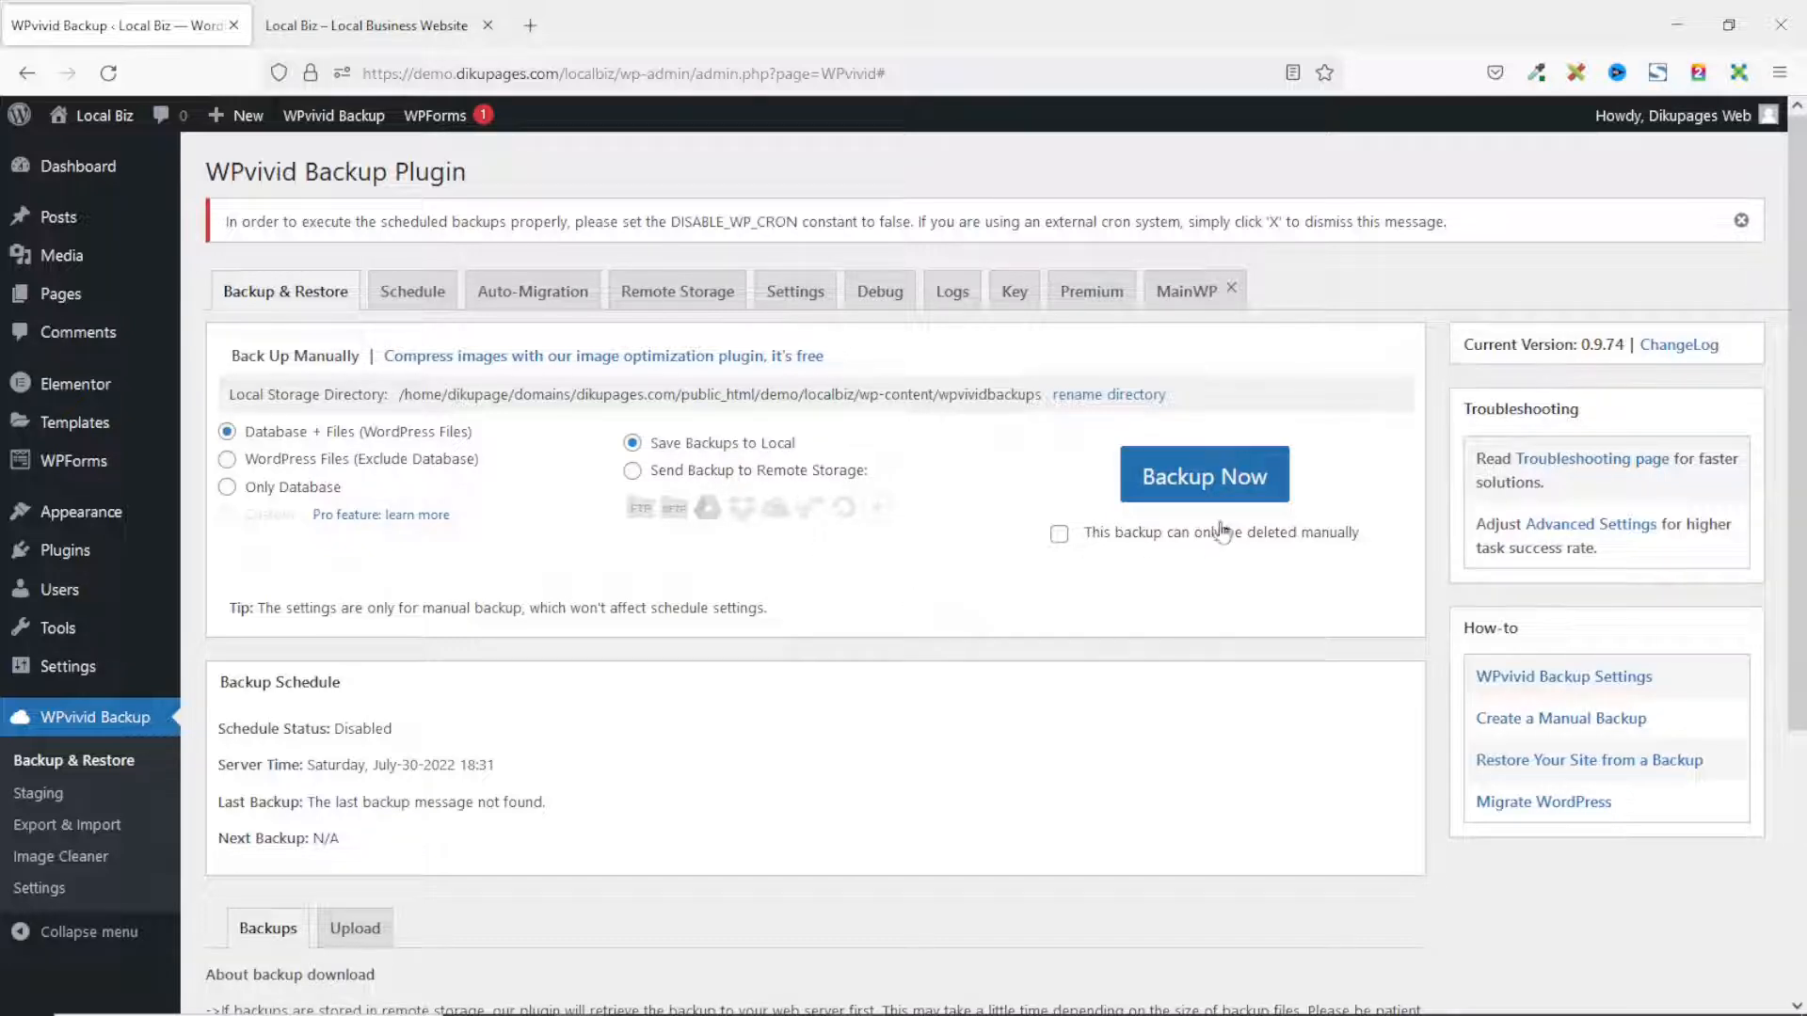
Create a manual backup of the database and WordPress files in local storage, and open WPvivid's Export & Import page
{"action": "left_click", "coordinate": [1202, 480]}
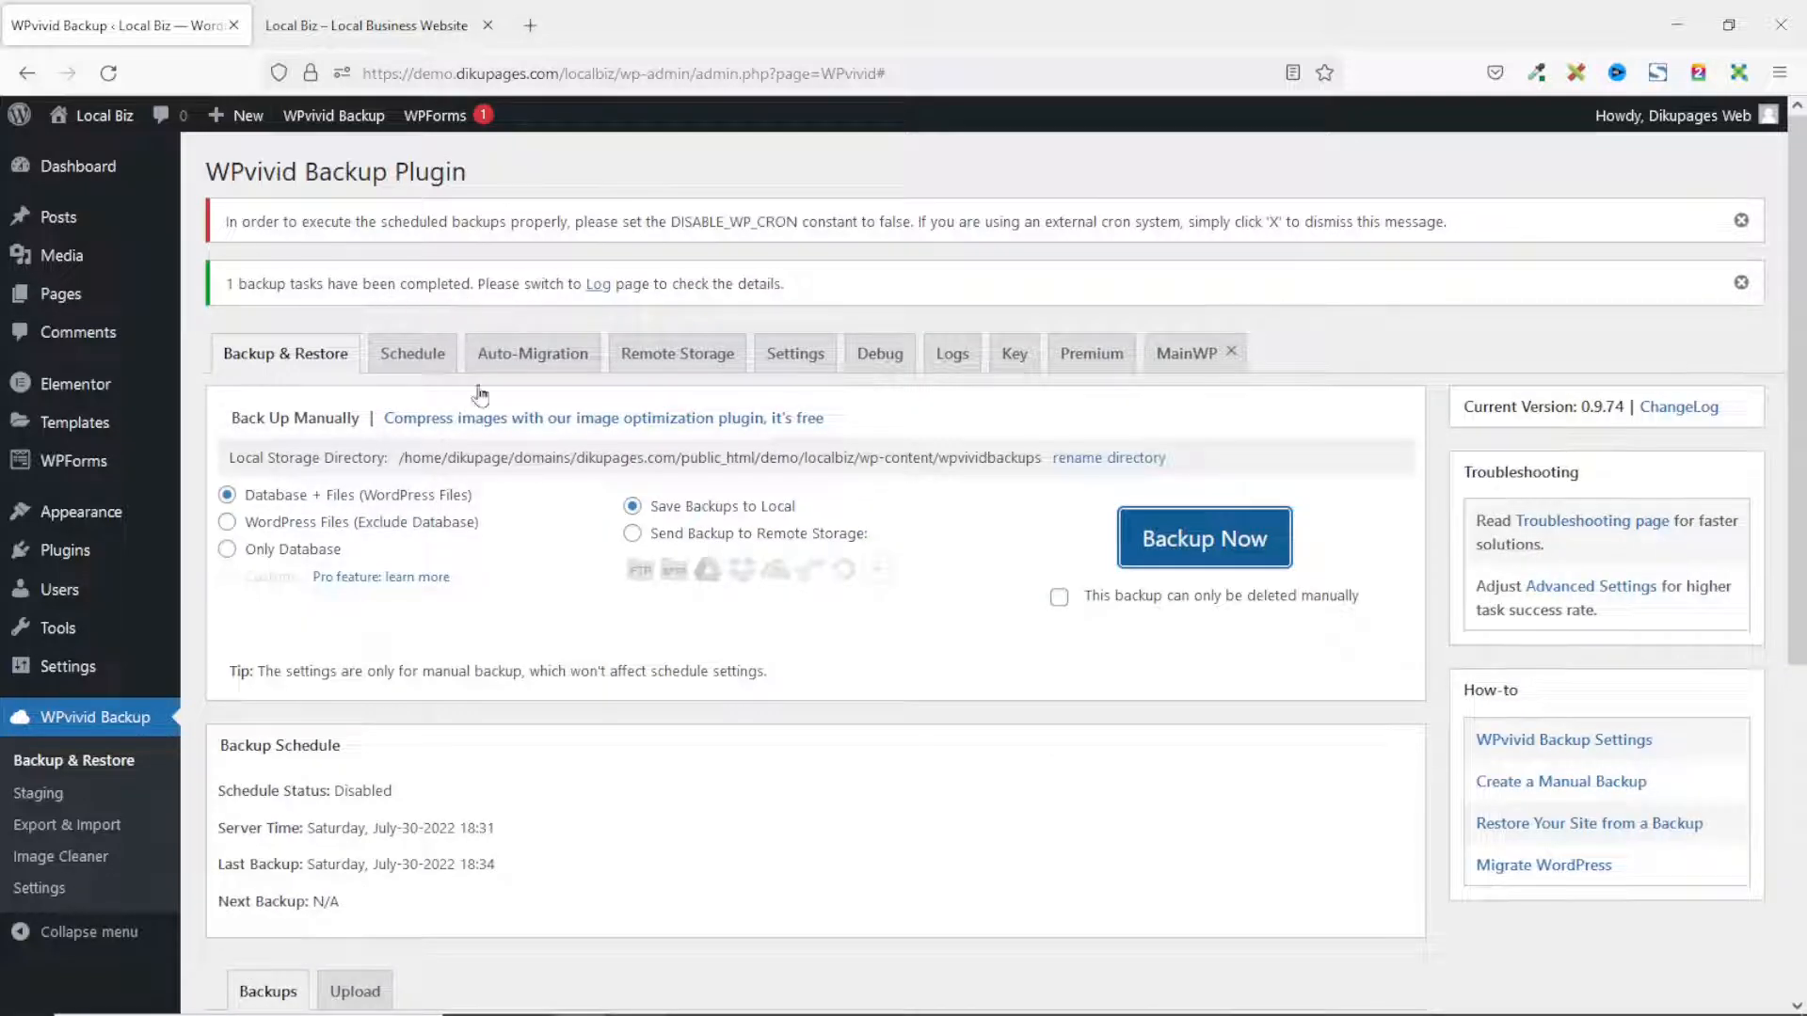
{"action": "scroll", "coordinate": [499, 465], "scroll_direction": "down", "scroll_amount": 5}
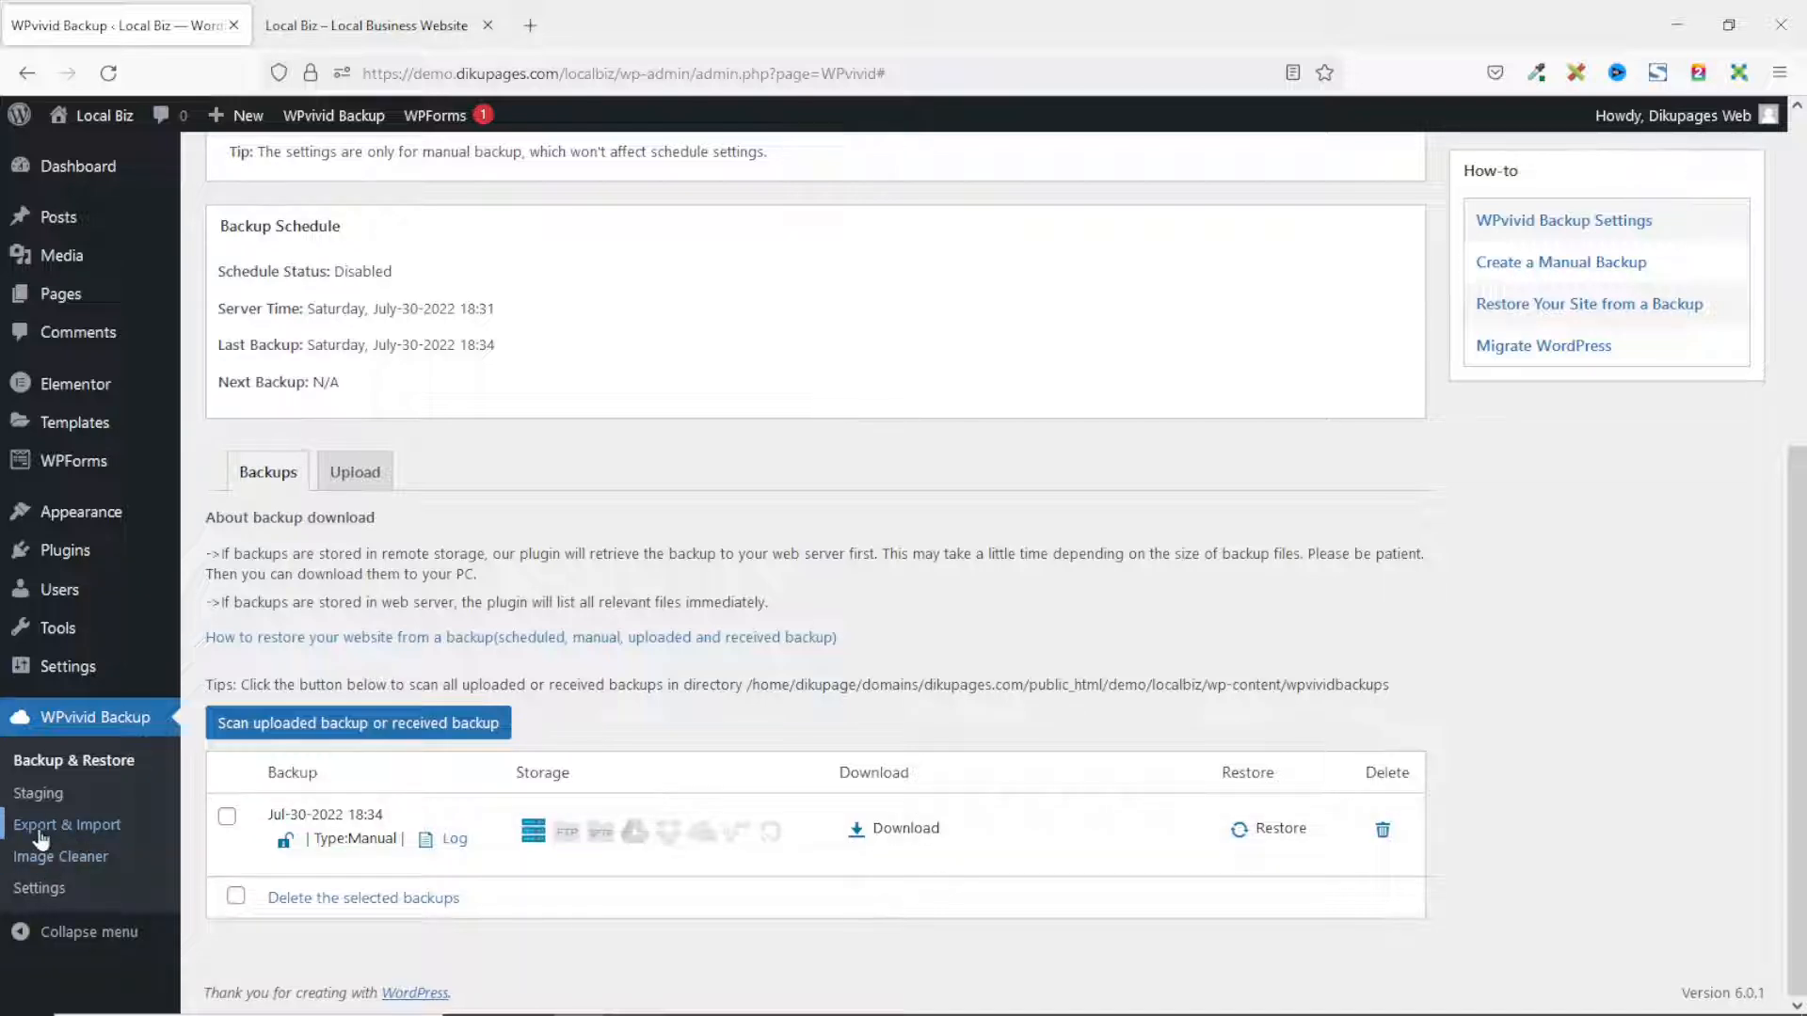
{"action": "left_click", "coordinate": [90, 835]}
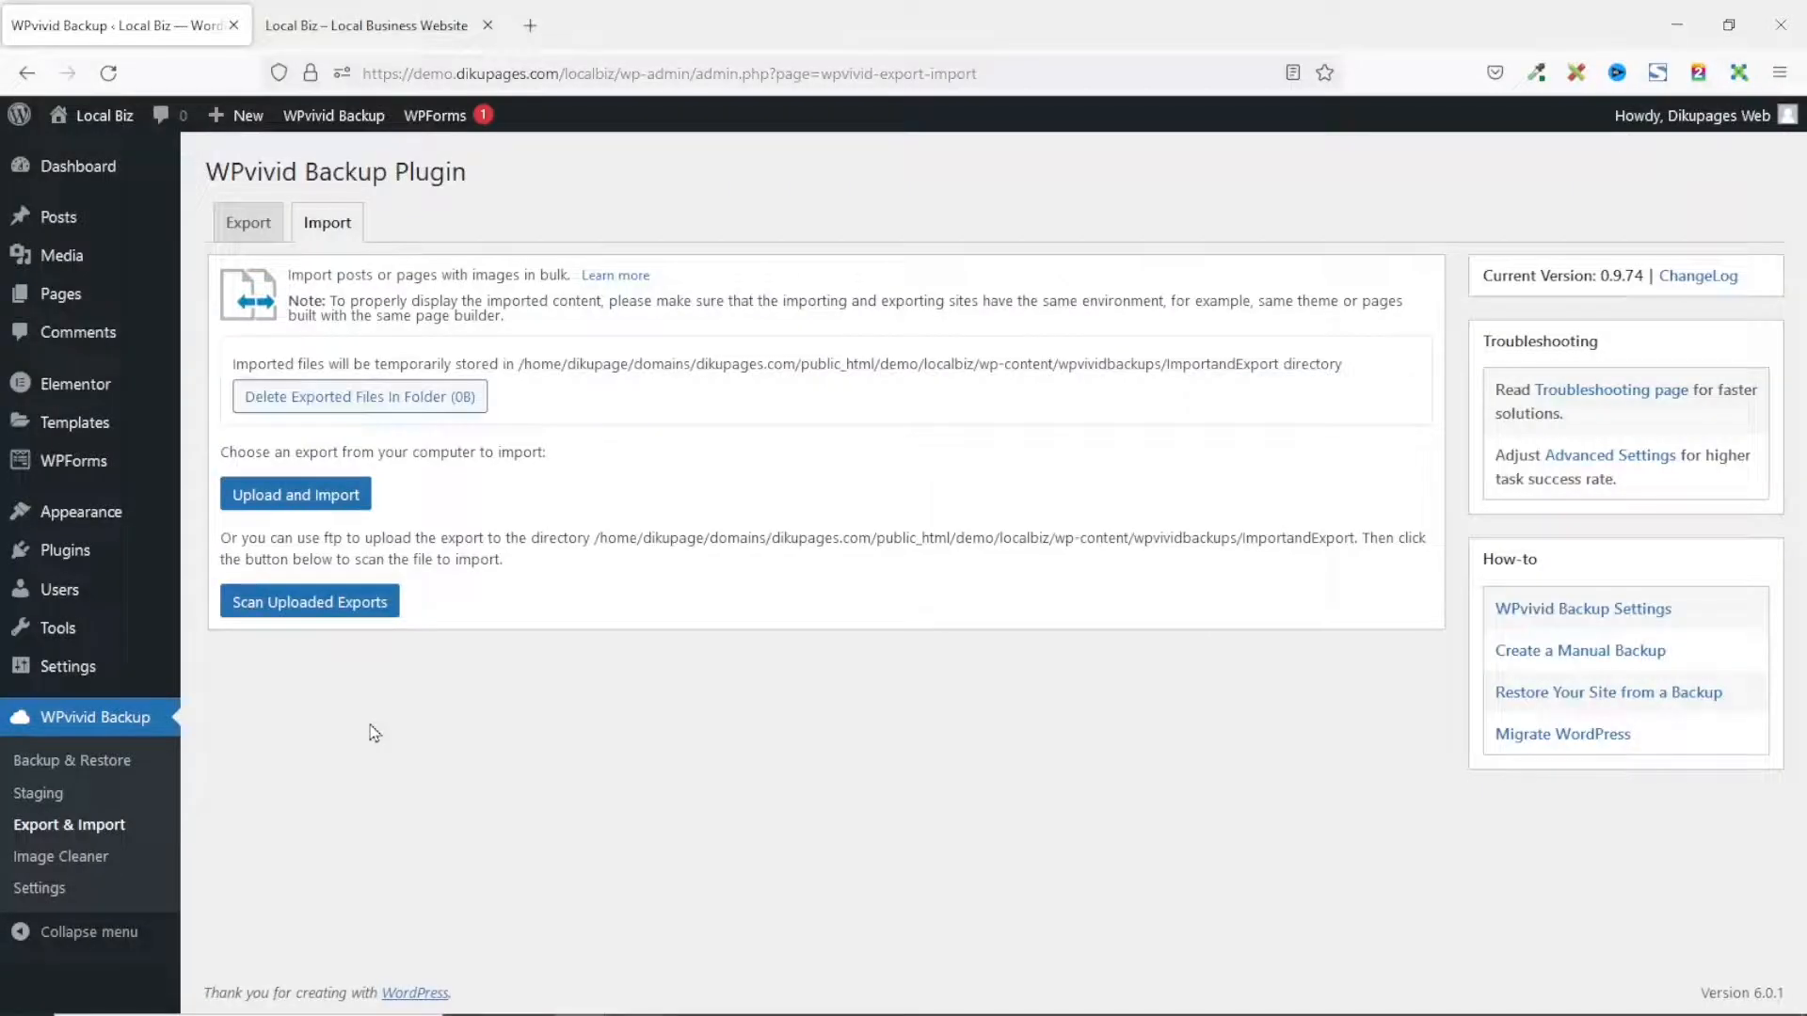
Create a new page from the live site titled "my page" and publish it
{"action": "left_click", "coordinate": [344, 29]}
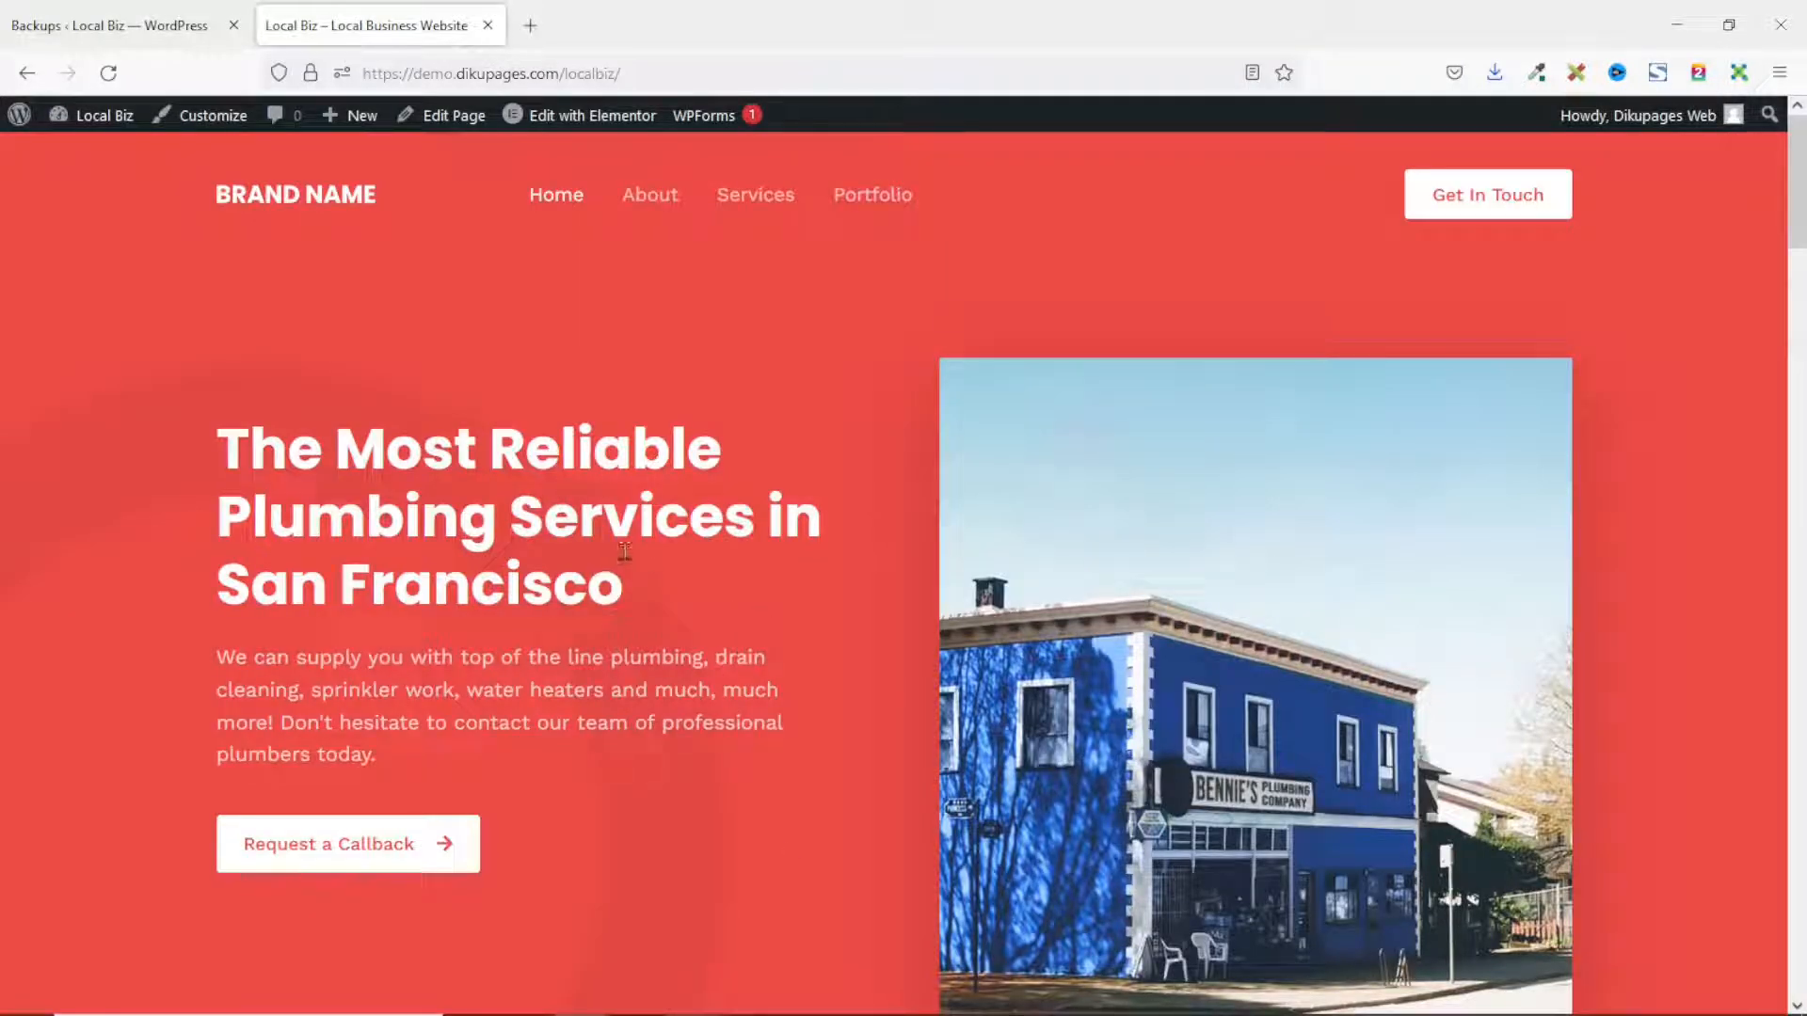
{"action": "mouse_move", "coordinate": [360, 122]}
{"action": "left_click", "coordinate": [359, 222]}
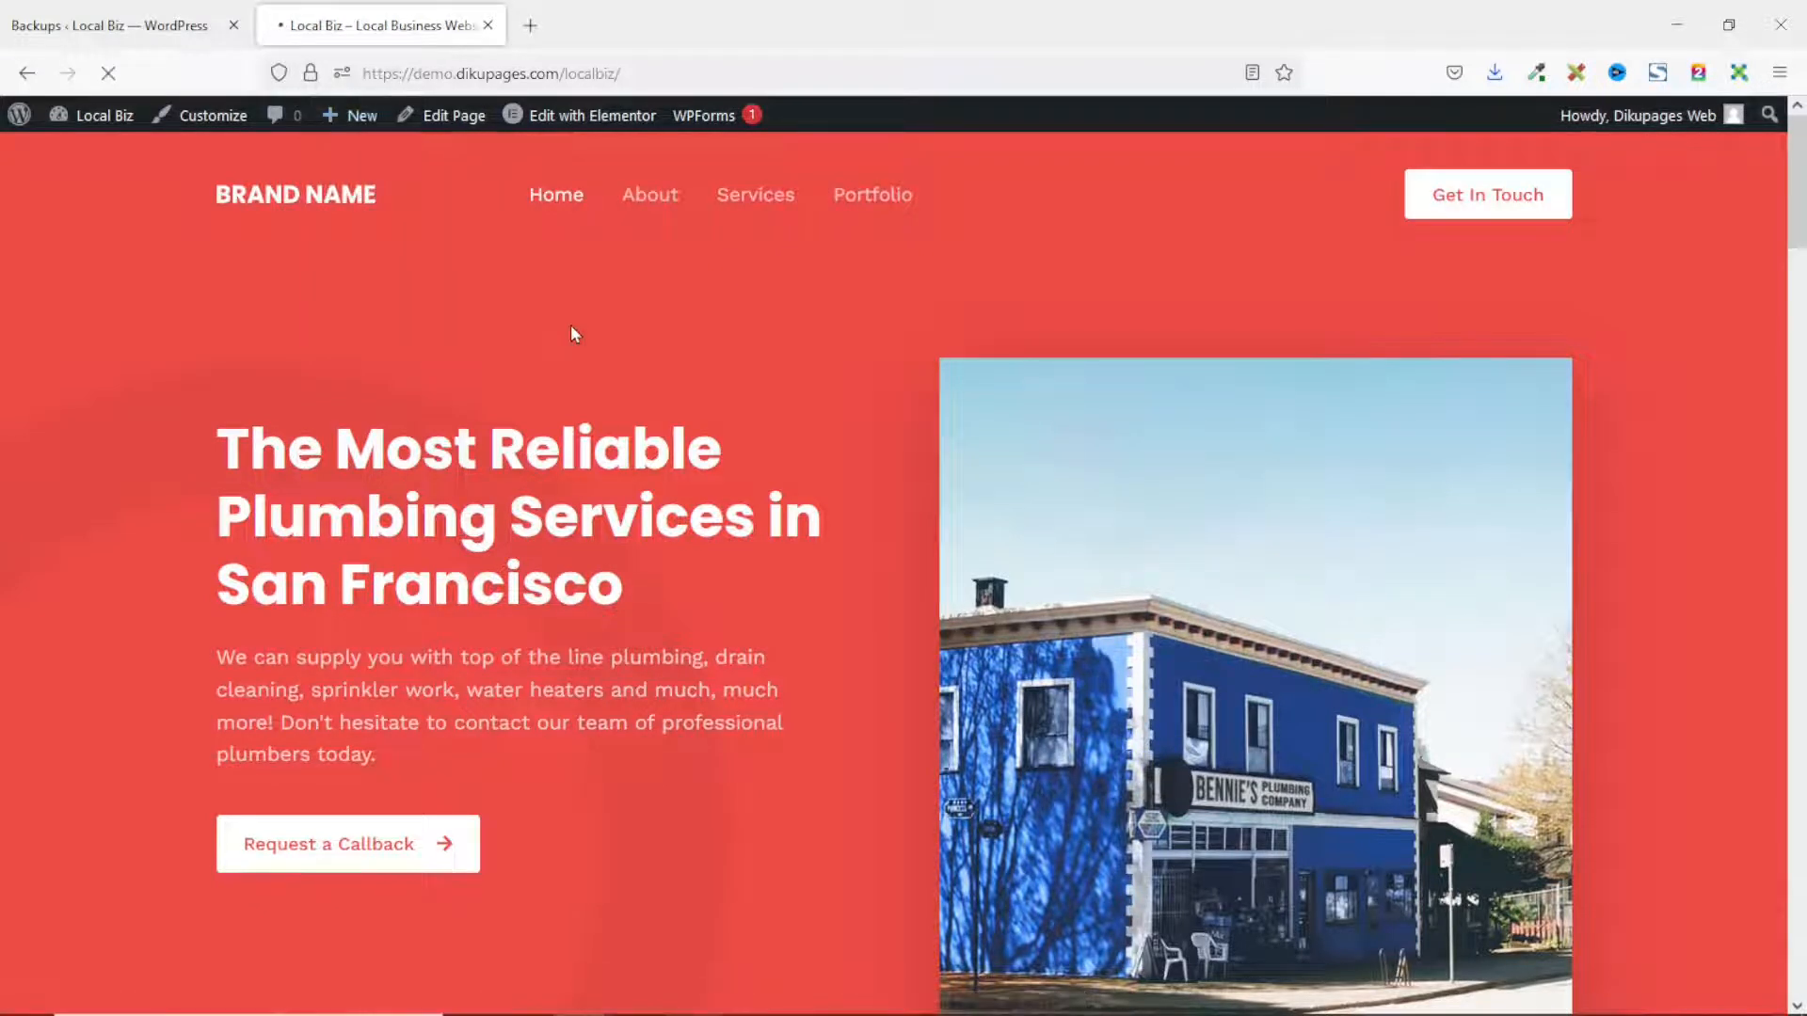
{"action": "type", "text": "my "}
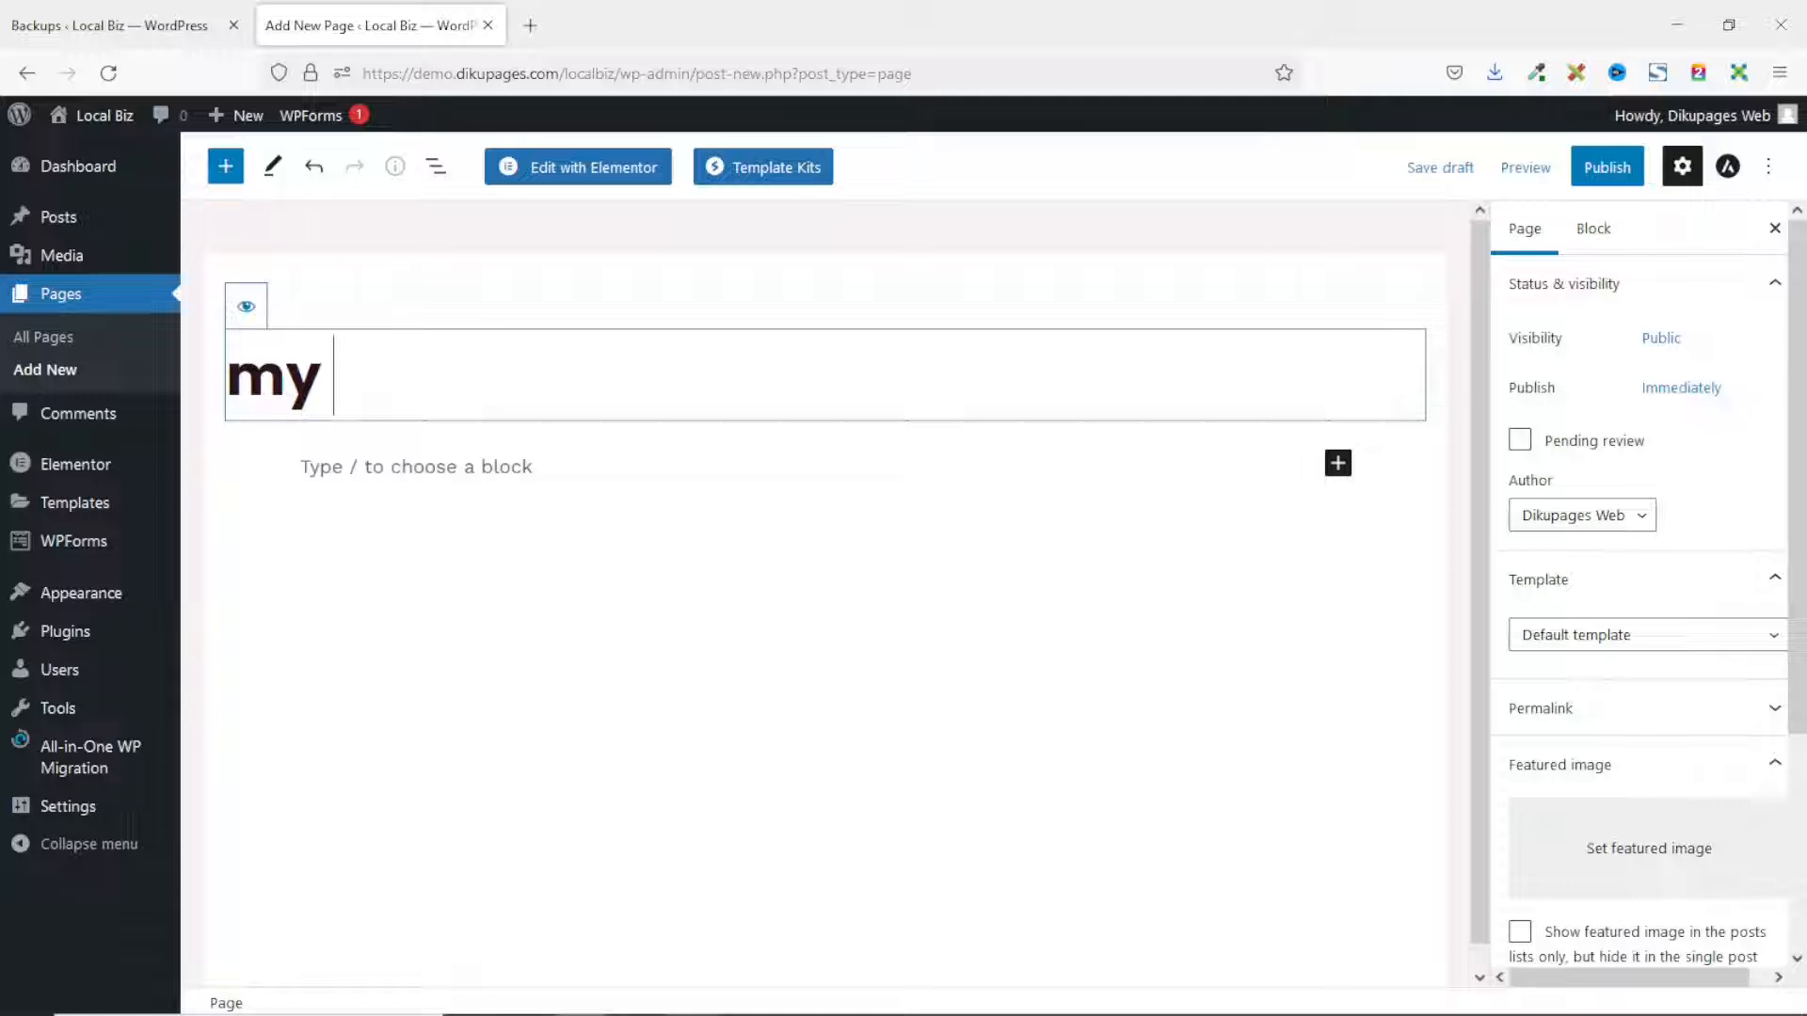
{"action": "type", "text": "page"}
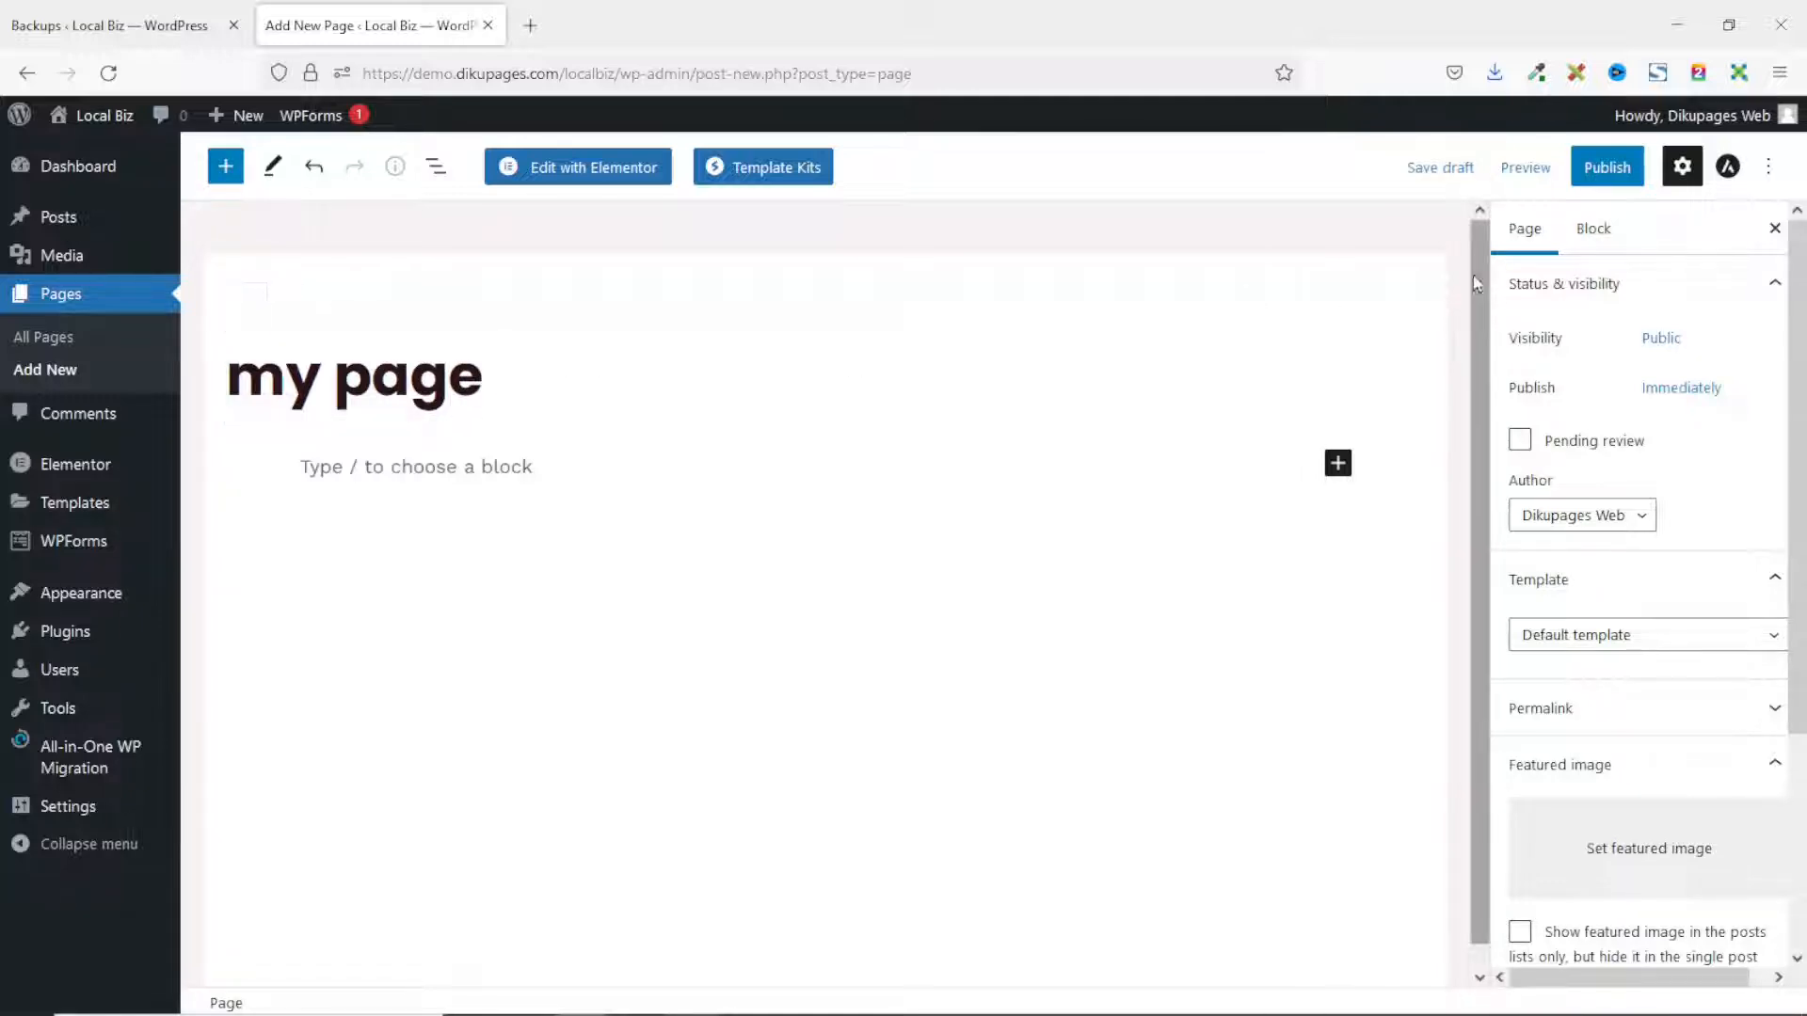
{"action": "left_click", "coordinate": [1606, 167]}
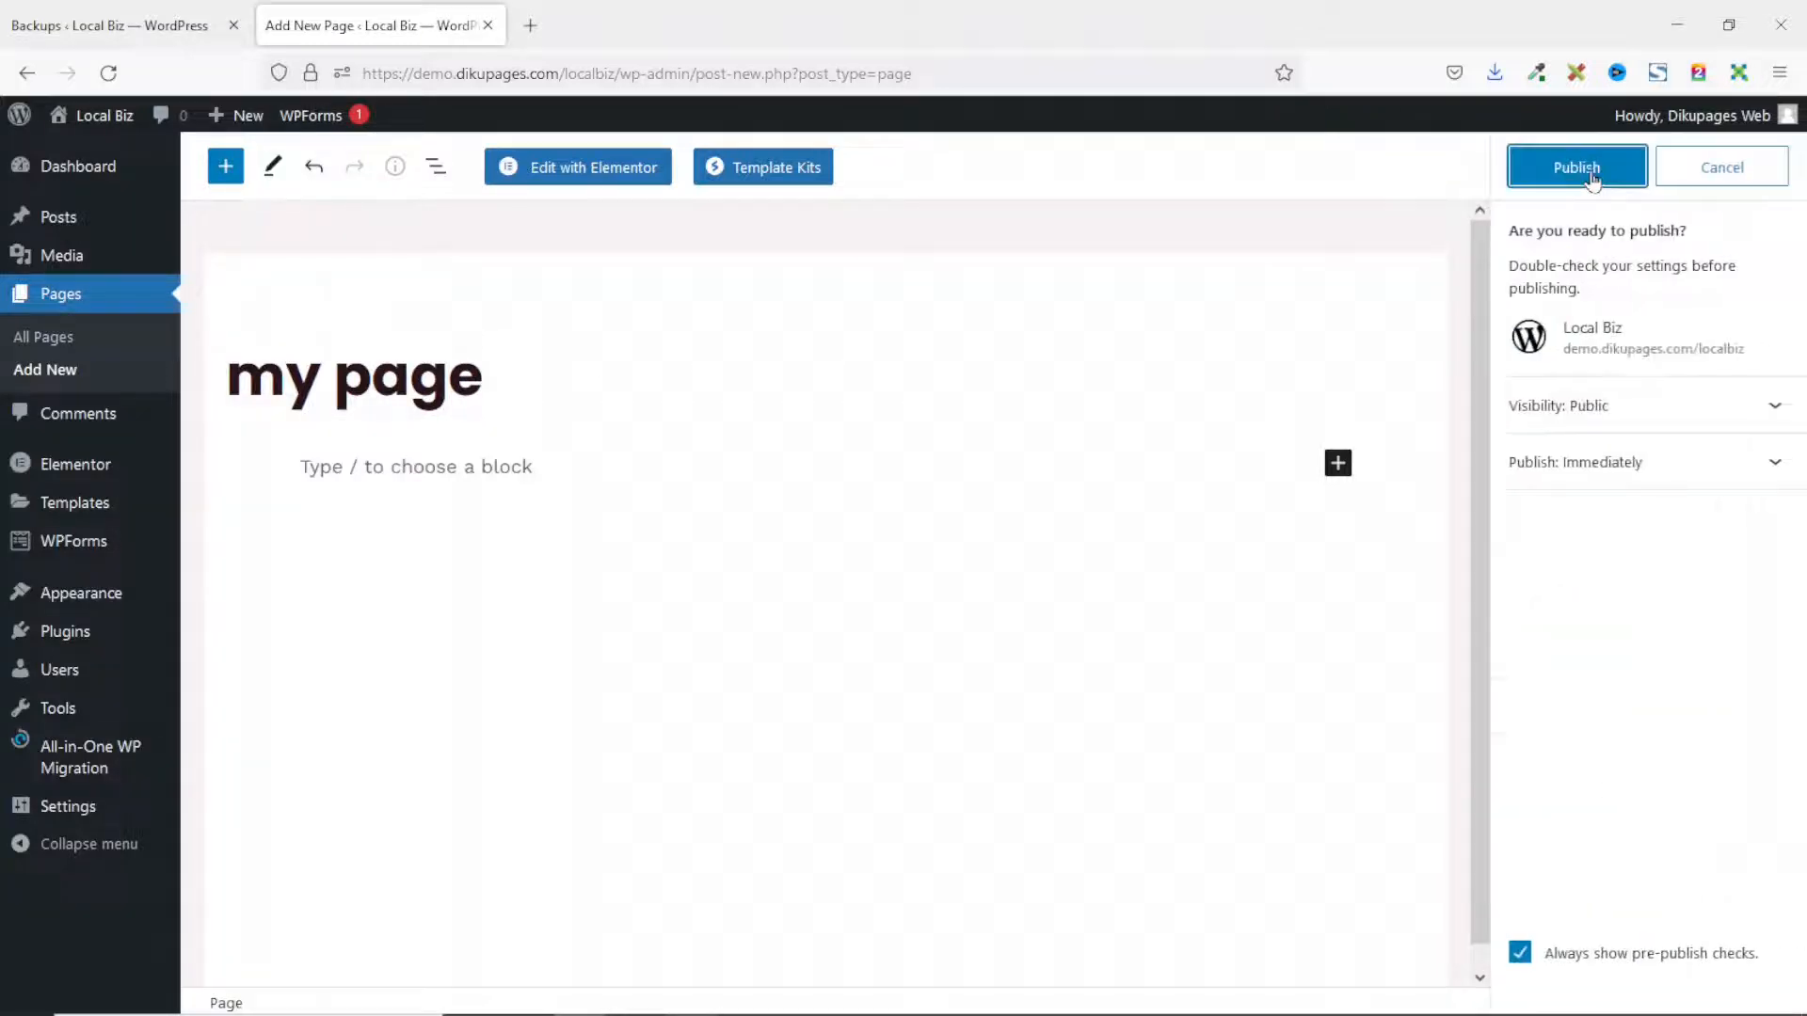
{"action": "left_click", "coordinate": [1574, 167]}
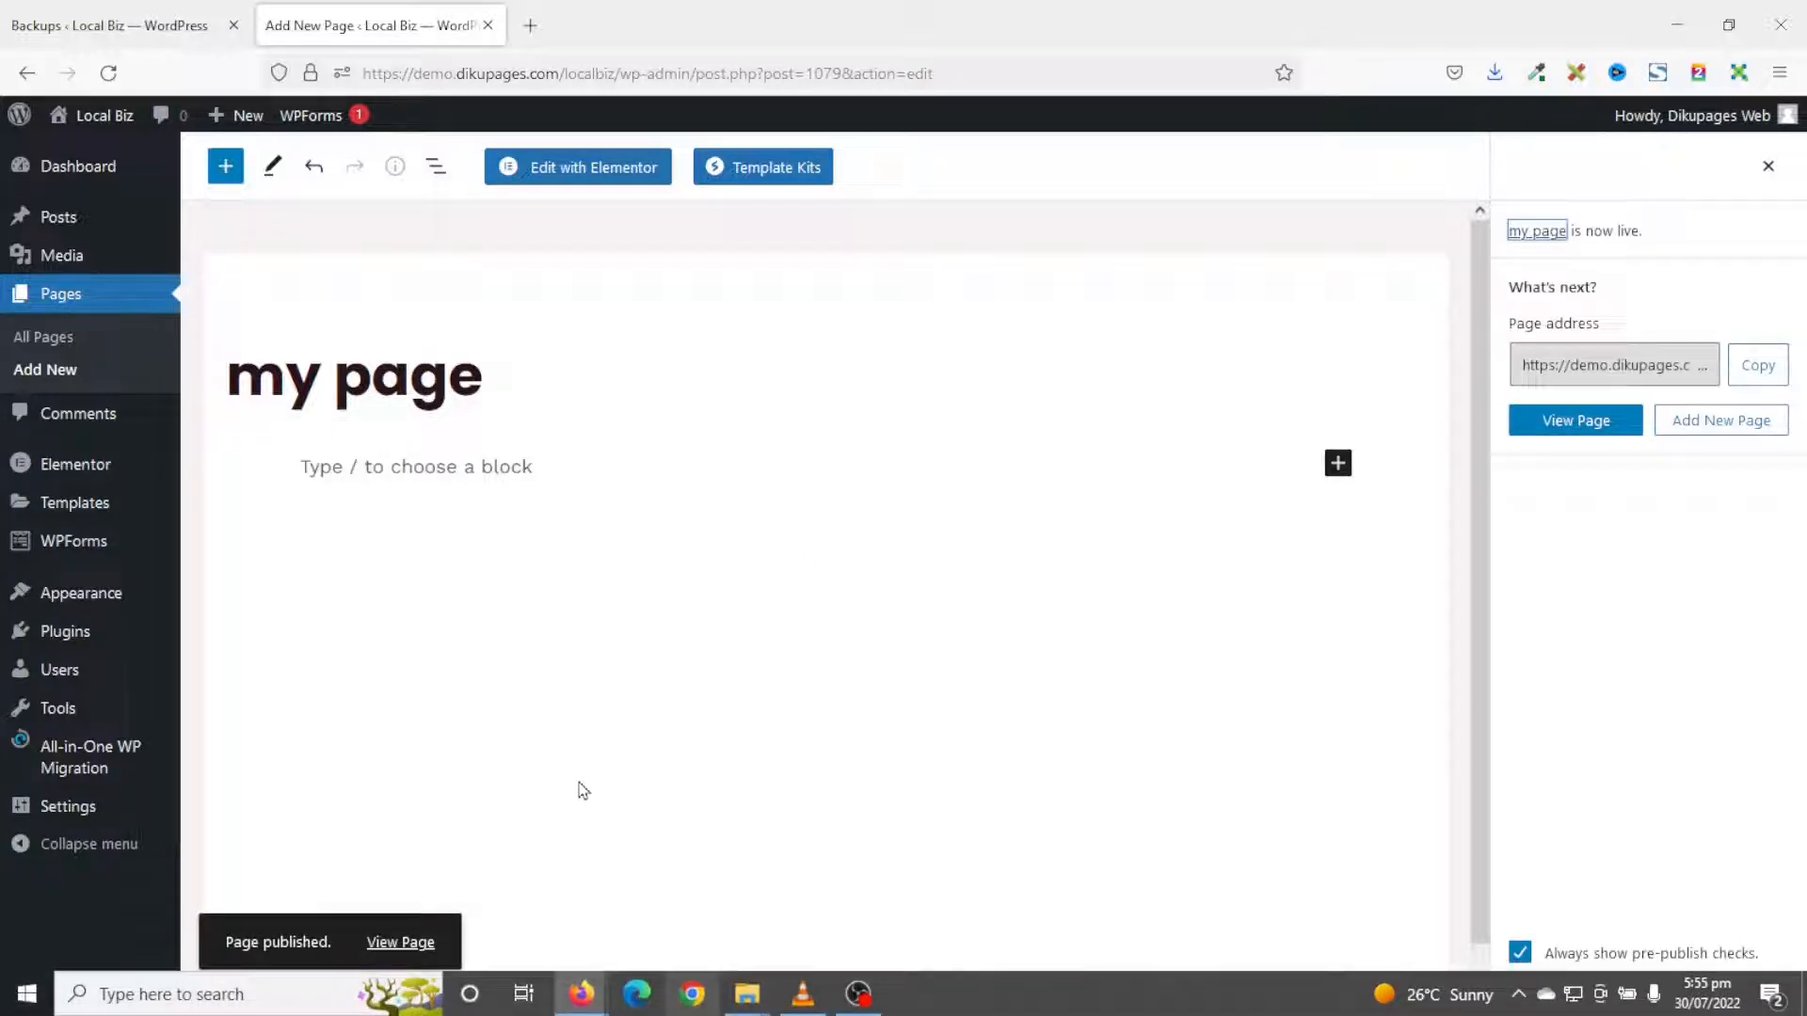
Open the new page in Elementor and add a single-column section
{"action": "left_click", "coordinate": [607, 170]}
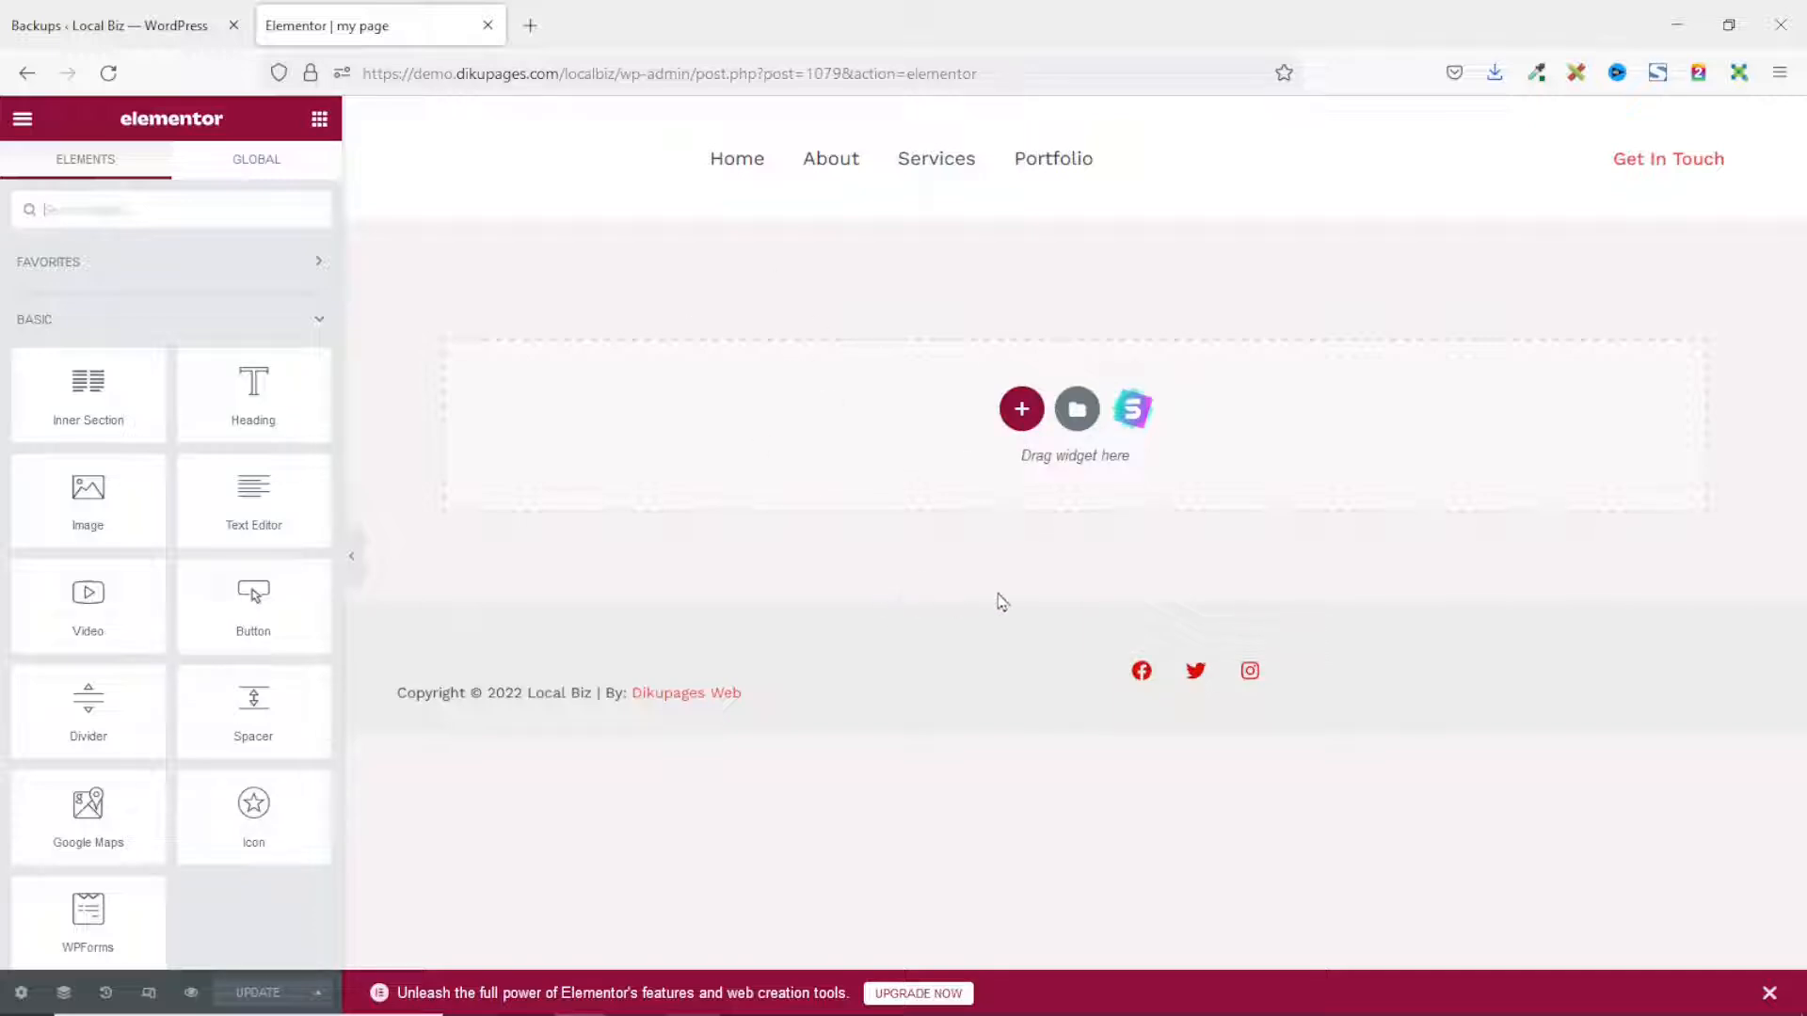
{"action": "left_click", "coordinate": [1021, 408]}
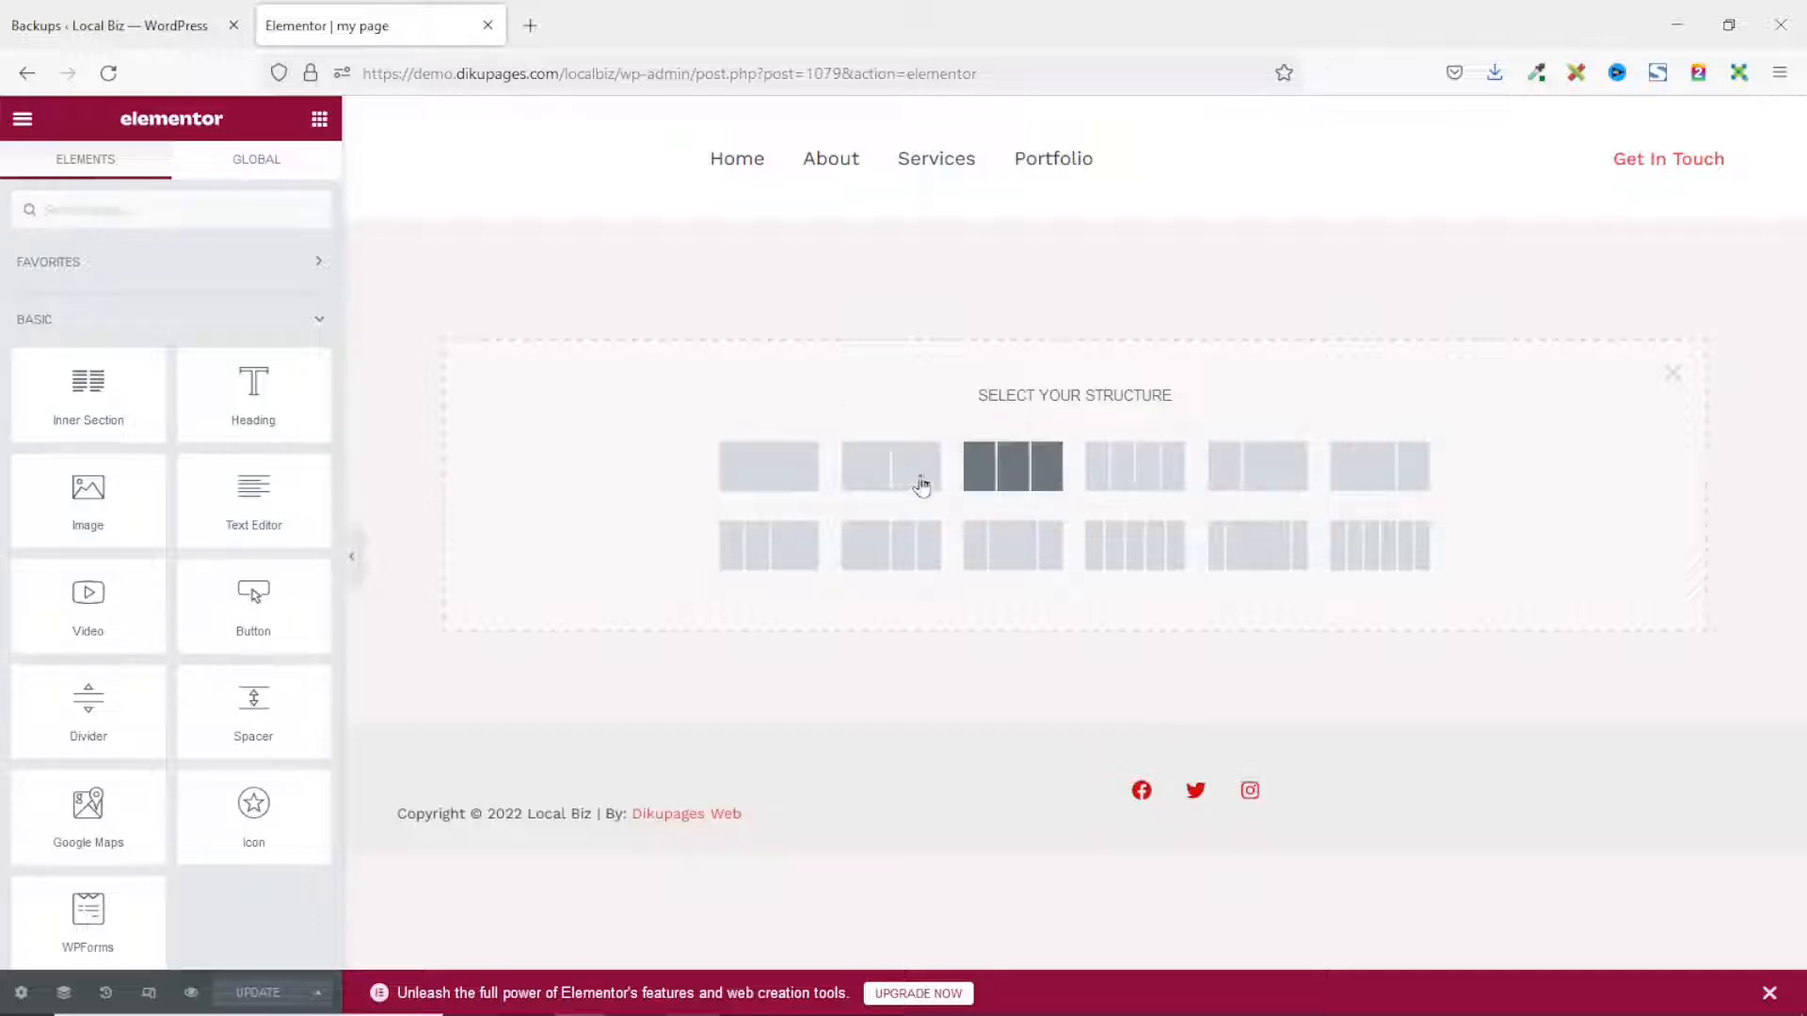
{"action": "left_click", "coordinate": [786, 471]}
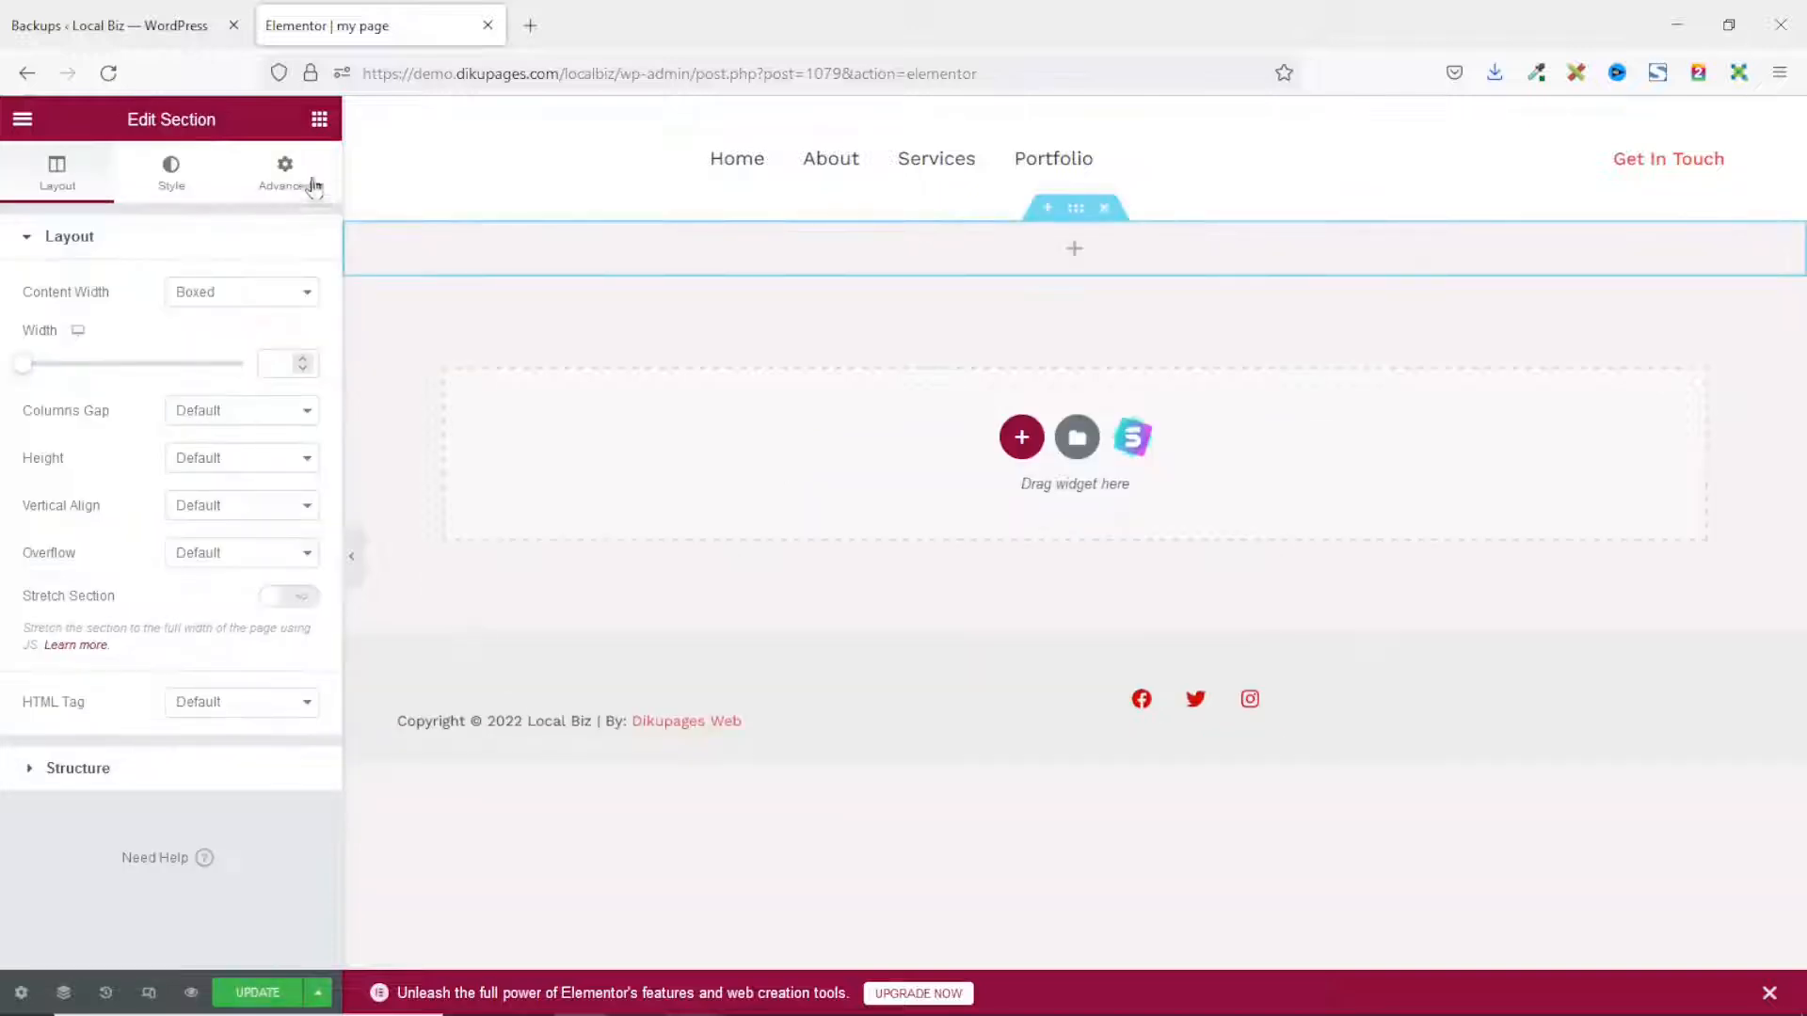
Add a Heading widget to the section with the title "My first website"
{"action": "left_click", "coordinate": [319, 119]}
{"action": "left_click_drag", "start_coordinate": [319, 413], "coordinate": [847, 253]}
{"action": "left_click", "coordinate": [258, 322]}
{"action": "key", "text": "ctrl+a"}
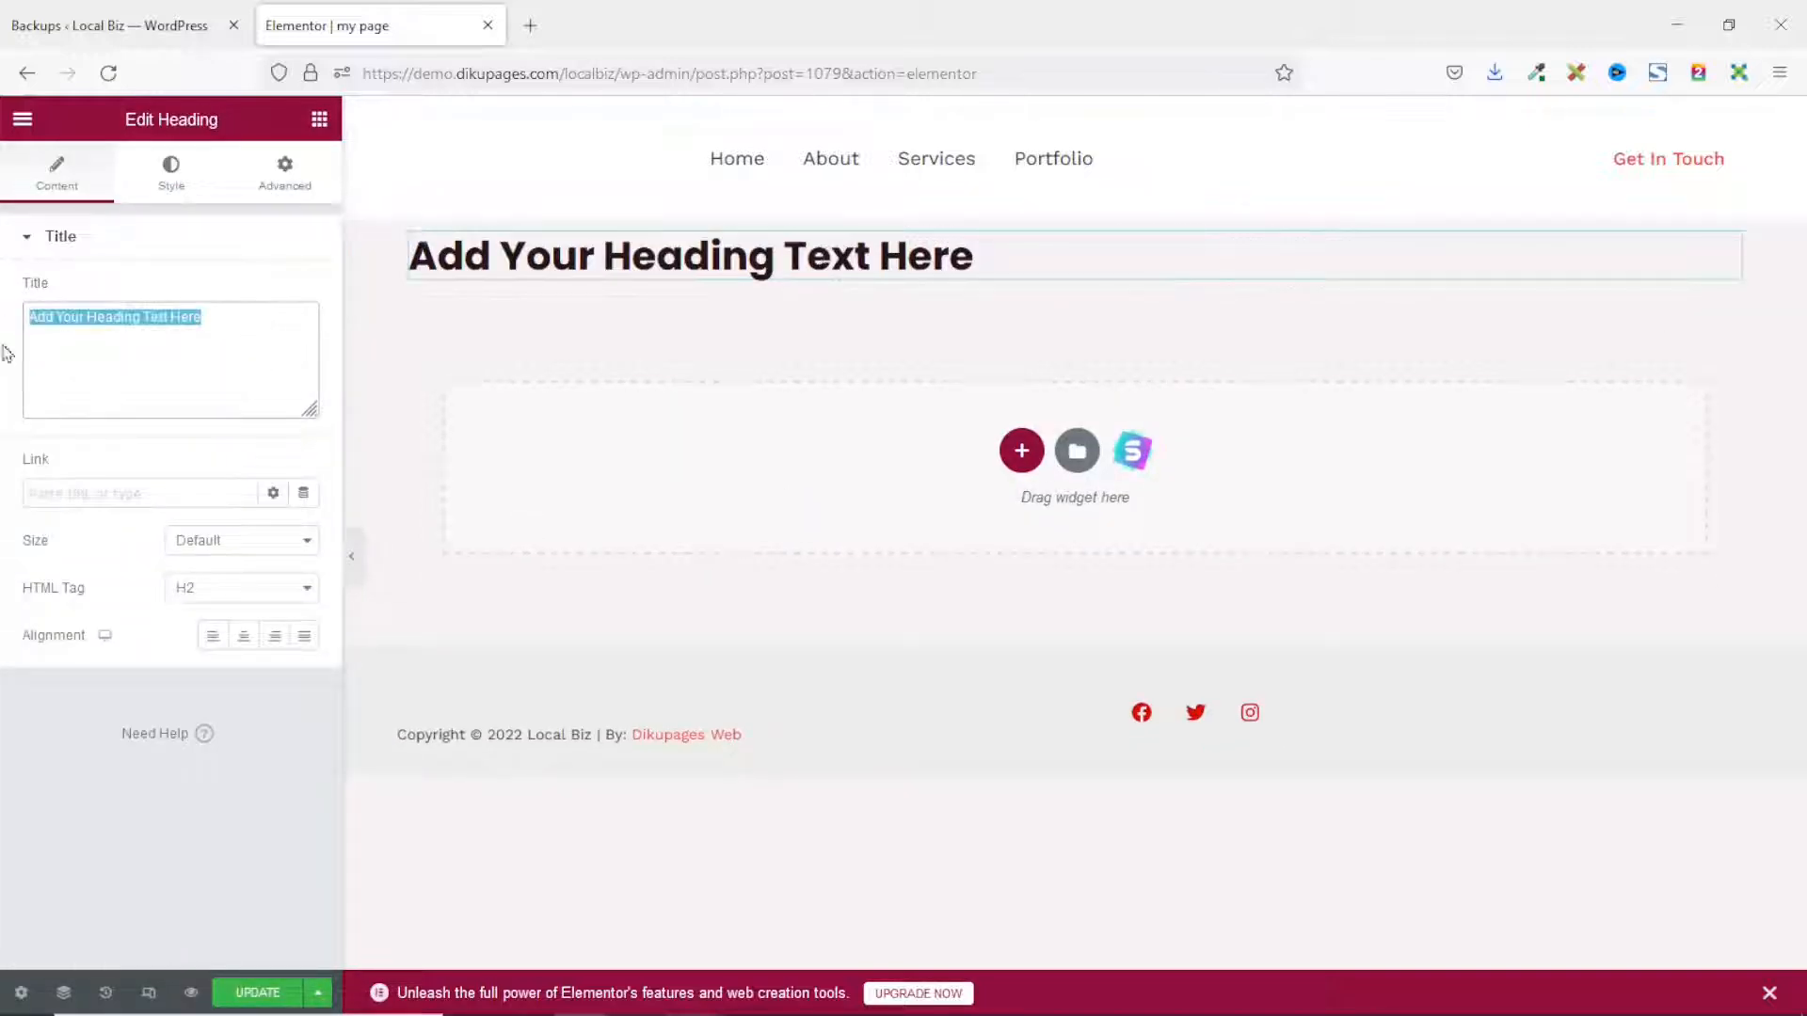
{"action": "type", "text": "My first website"}
Set the heading's text transform to Uppercase and its alignment to center
{"action": "left_click", "coordinate": [171, 178]}
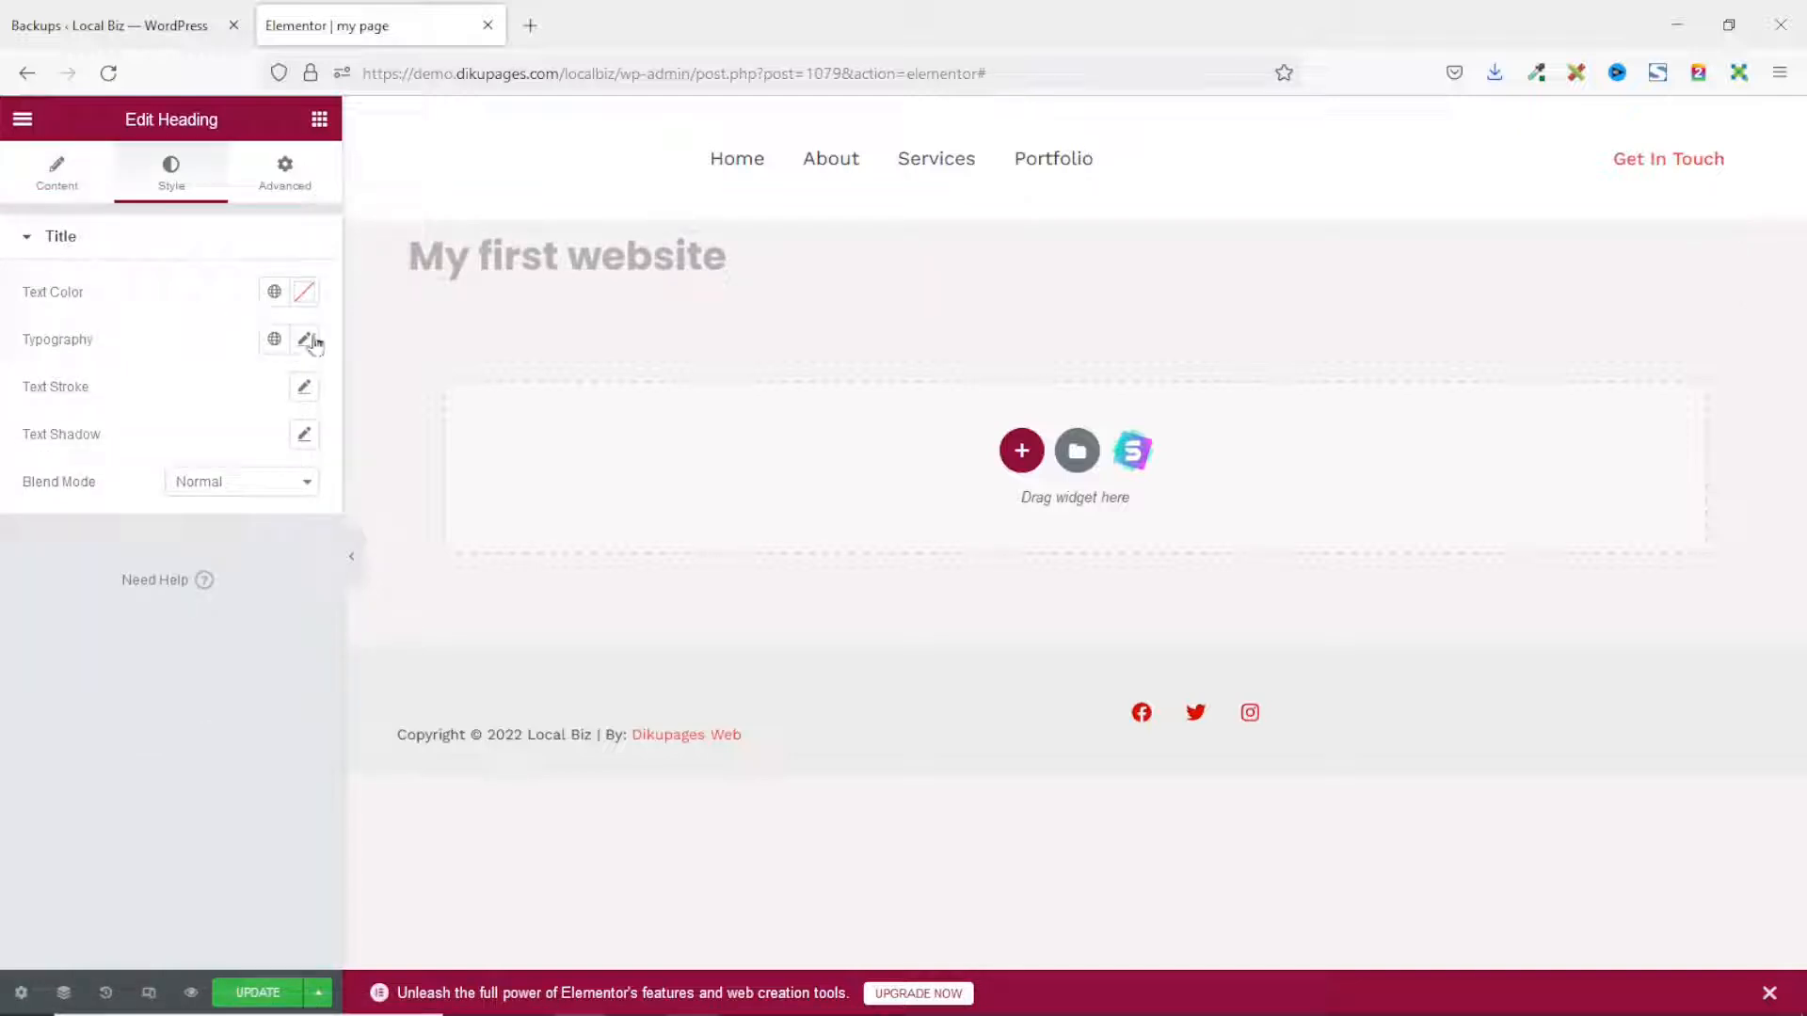
{"action": "left_click", "coordinate": [305, 340]}
{"action": "left_click", "coordinate": [242, 617]}
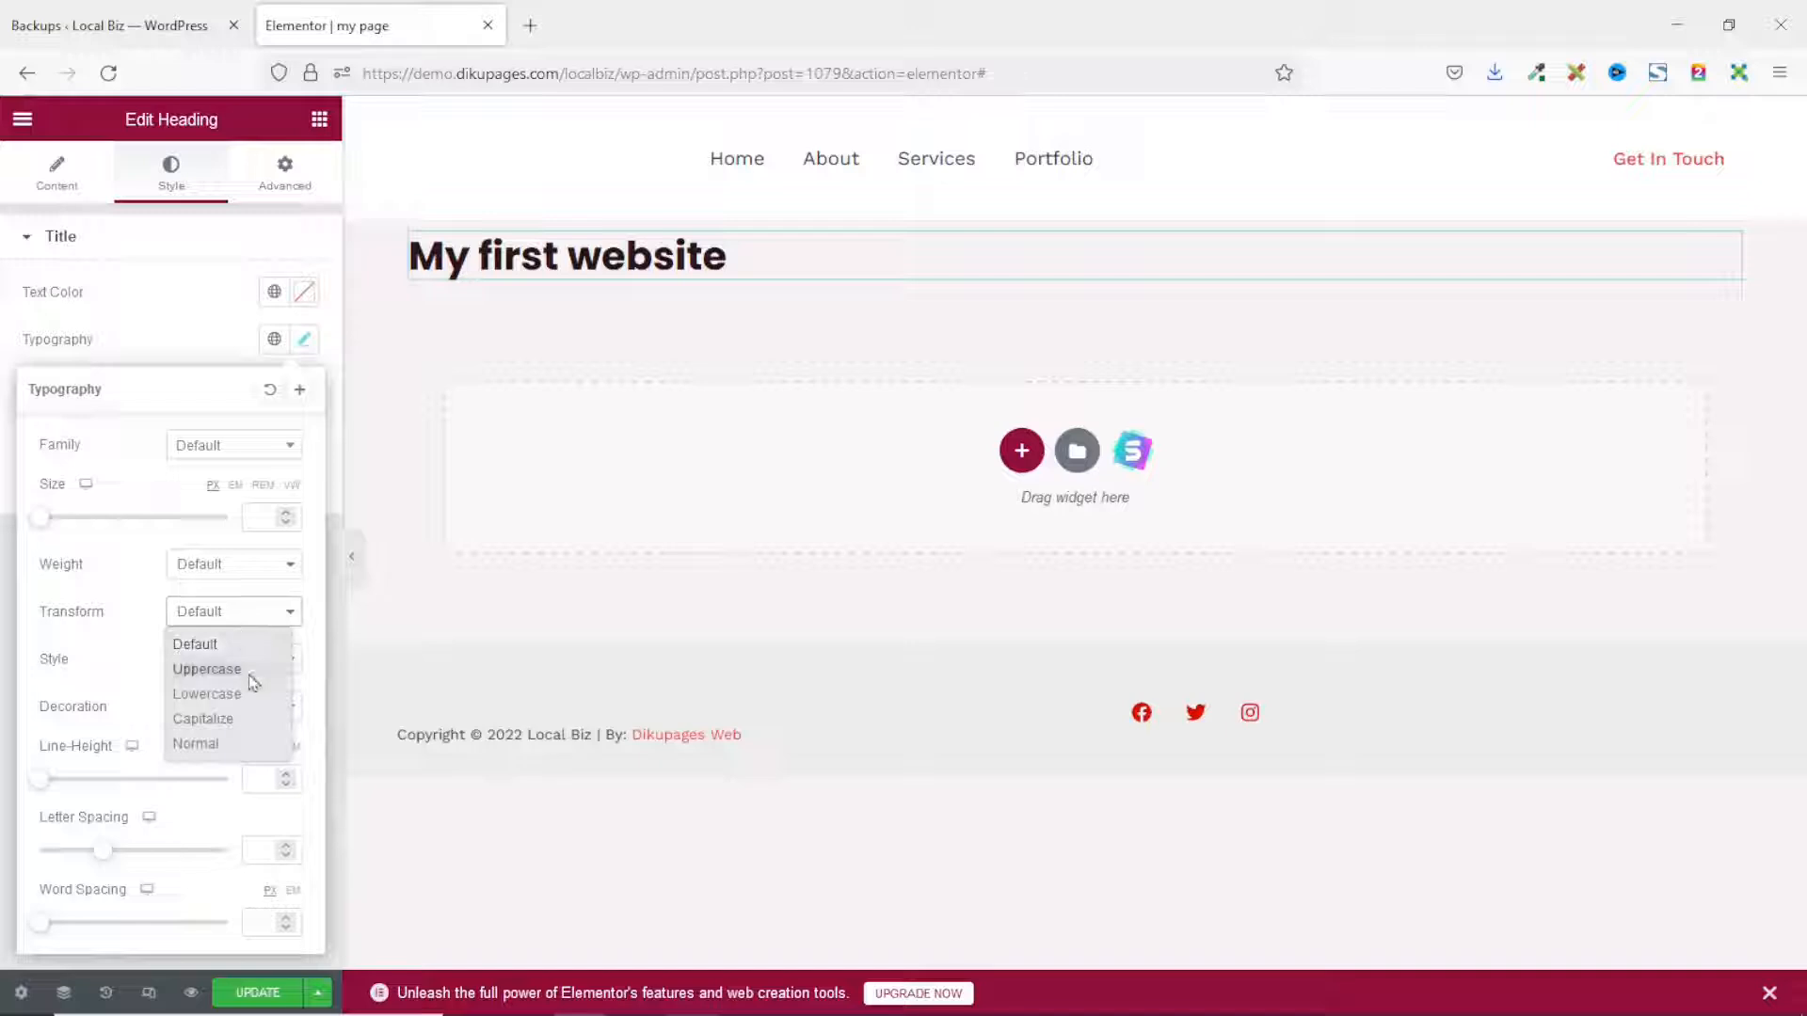
{"action": "left_click", "coordinate": [209, 669]}
{"action": "left_click", "coordinate": [70, 179]}
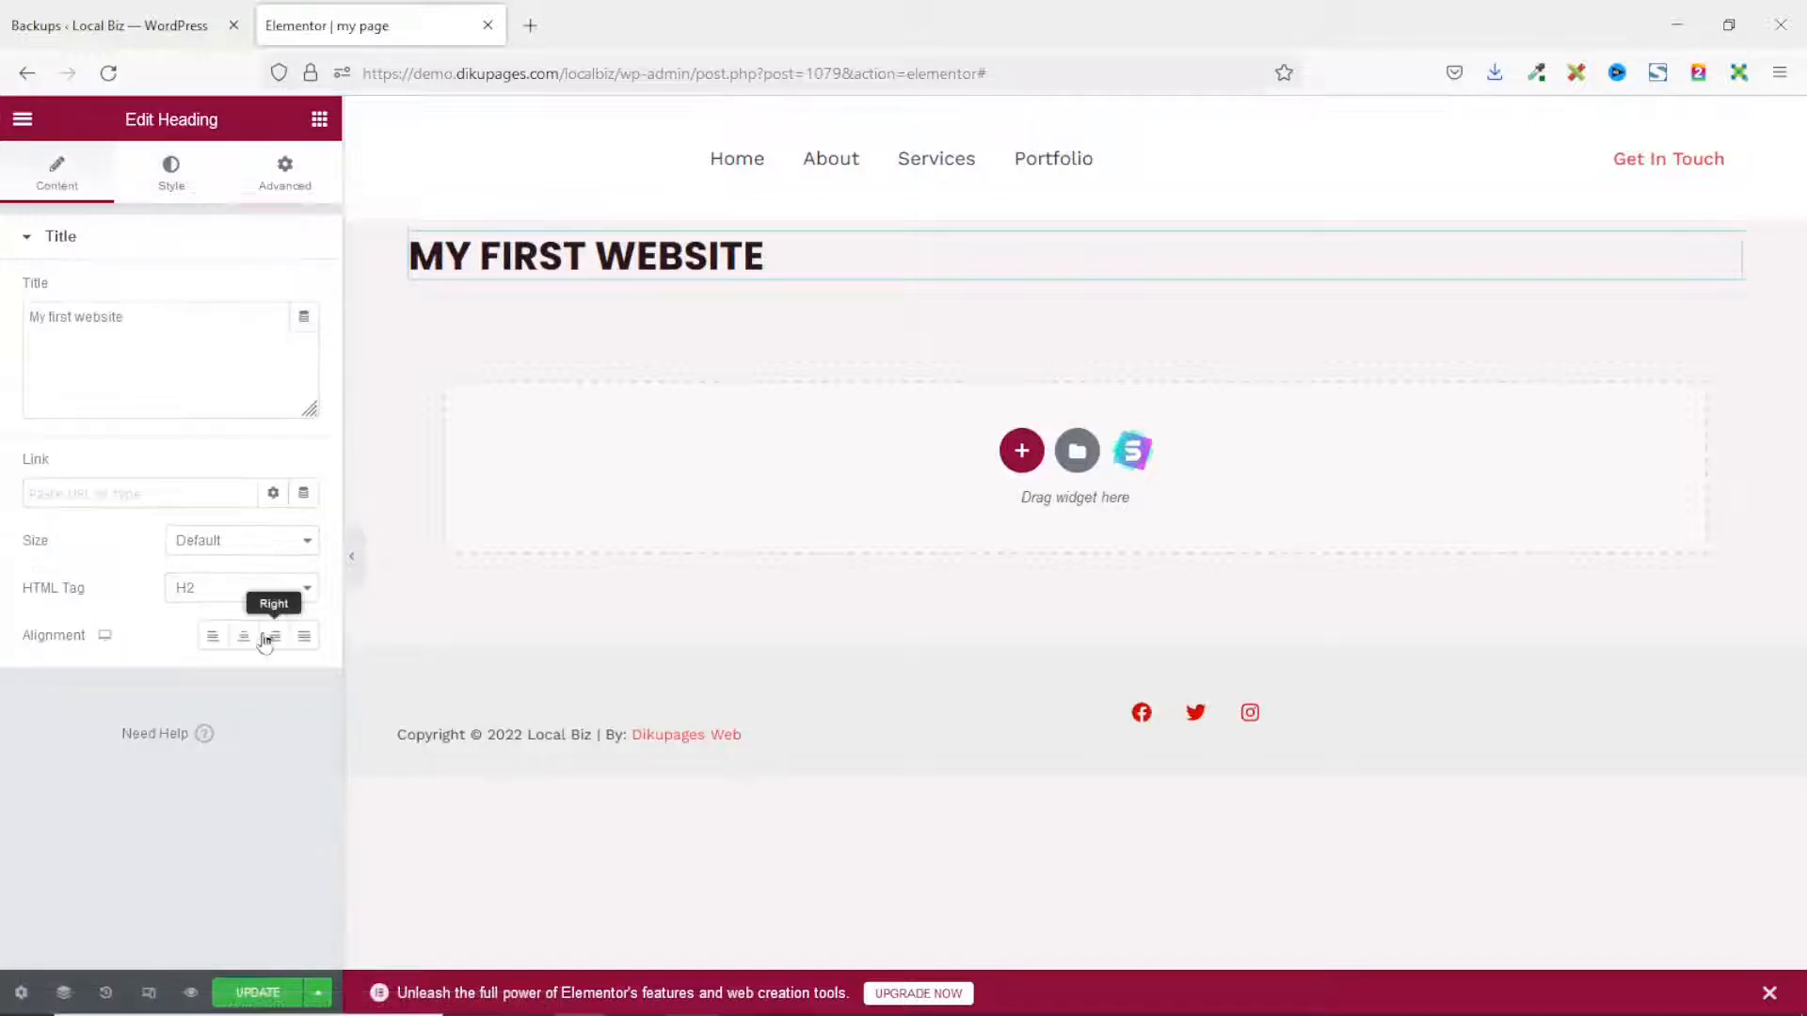
{"action": "left_click", "coordinate": [246, 637]}
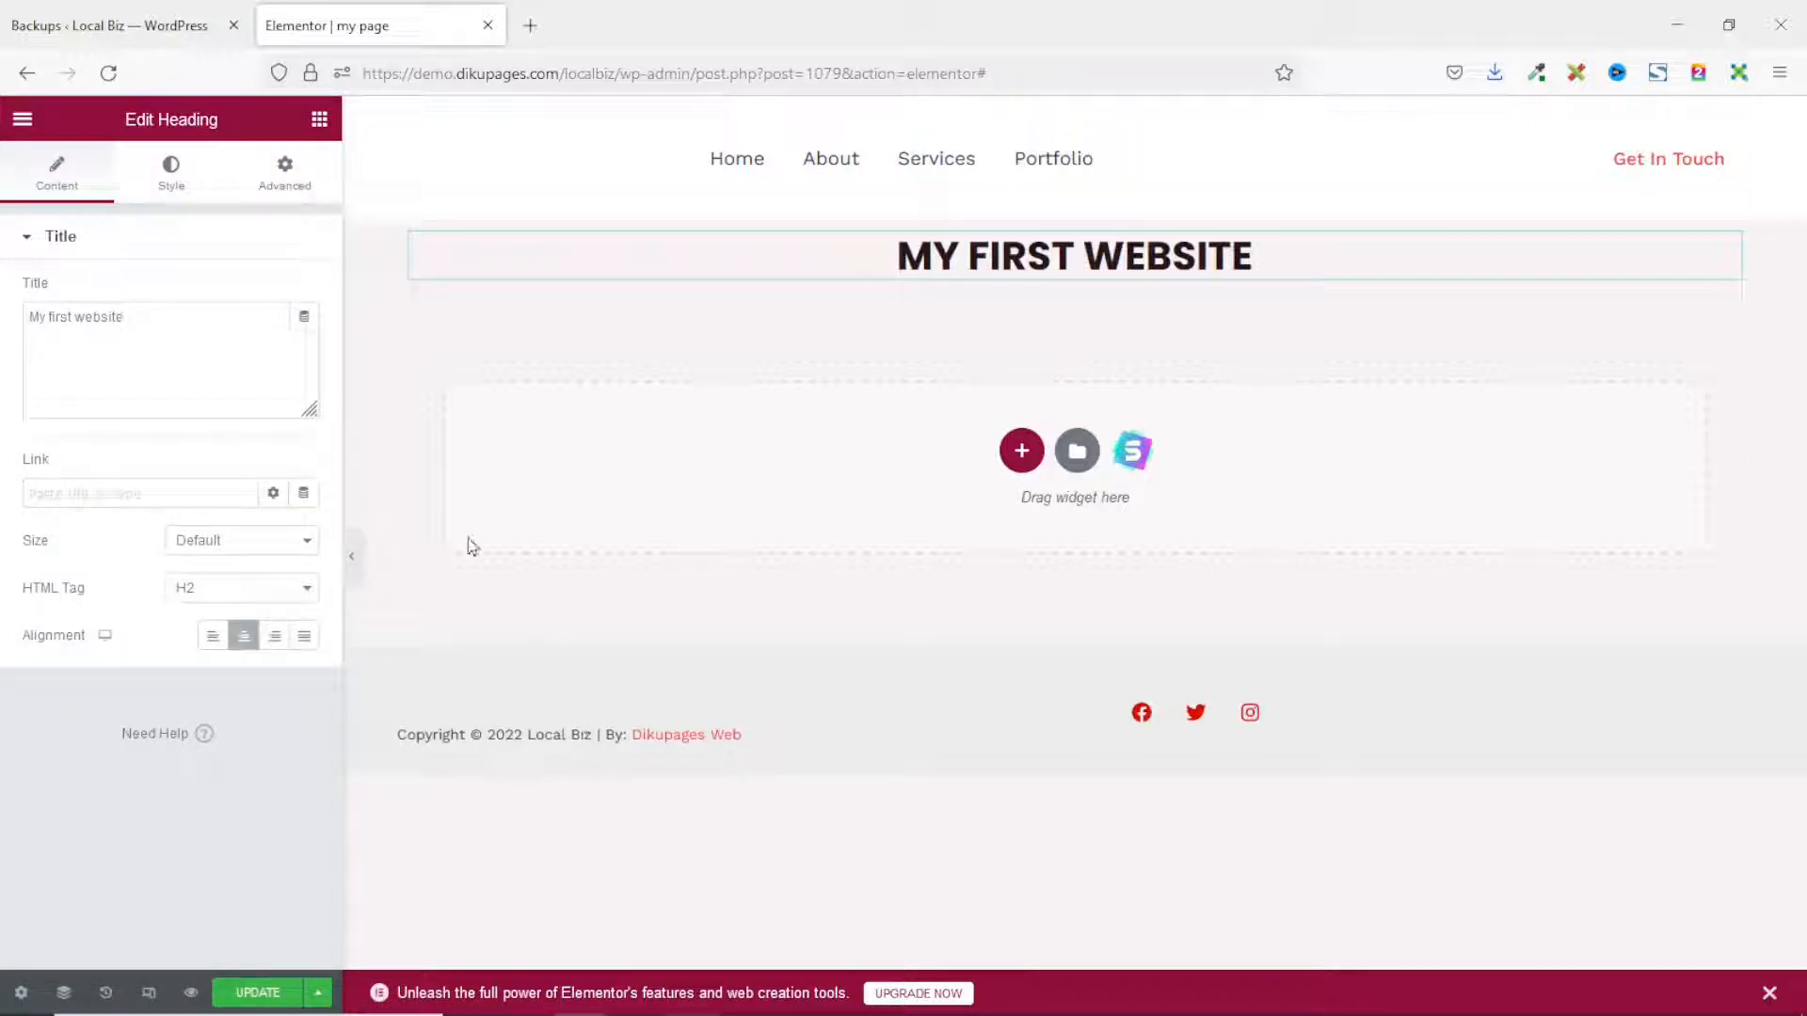
Add a Text Editor widget below the heading and a Button widget below the text
{"action": "left_click", "coordinate": [319, 119]}
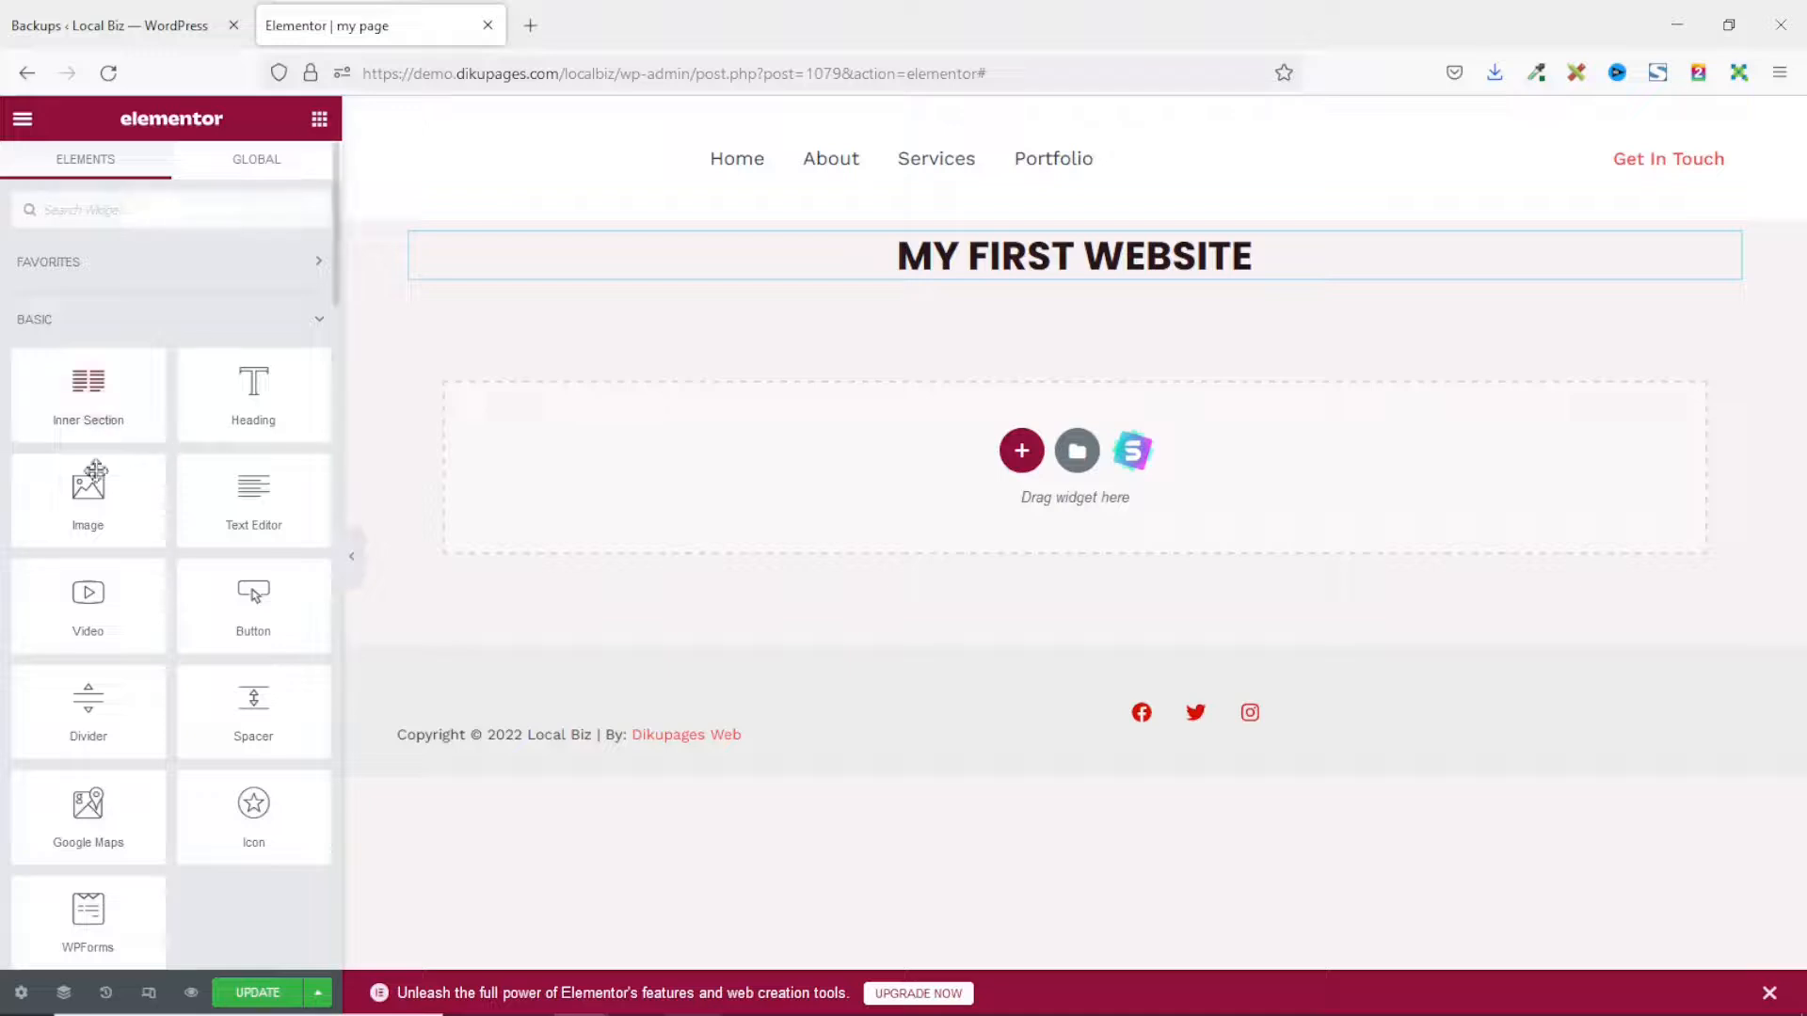
{"action": "left_click_drag", "start_coordinate": [250, 517], "coordinate": [1036, 299]}
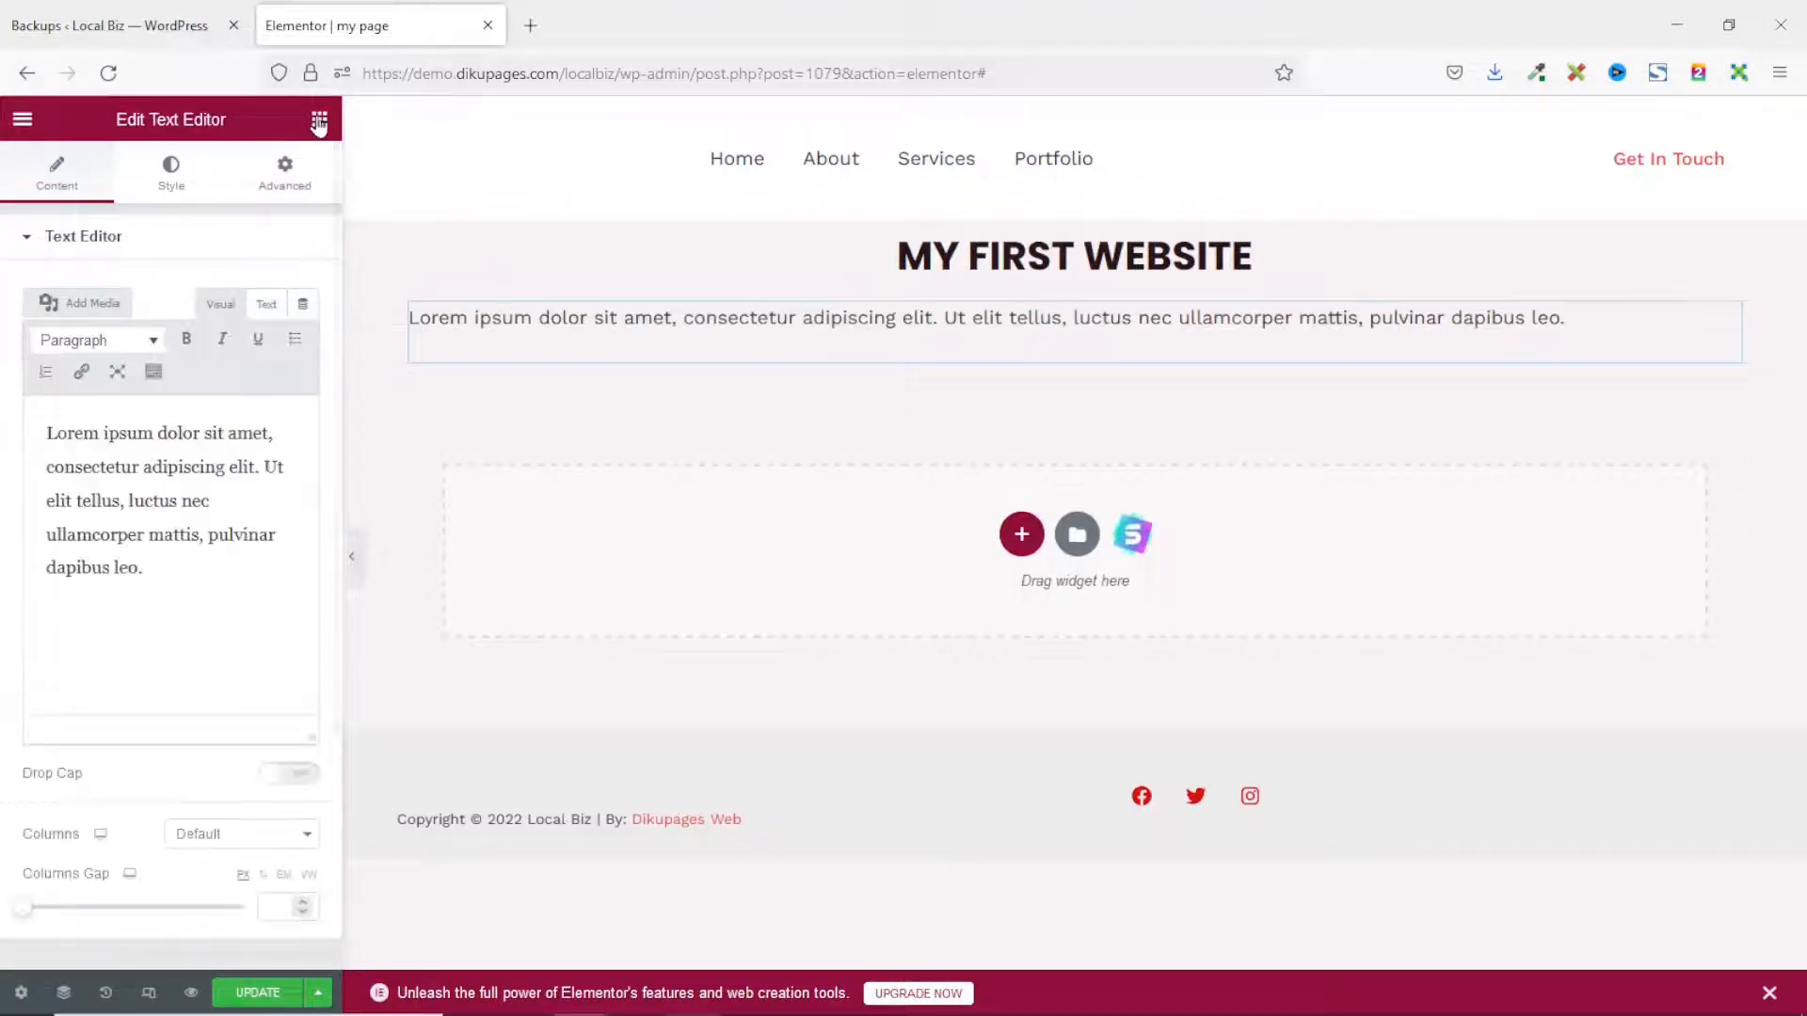
{"action": "left_click", "coordinate": [319, 120]}
{"action": "left_click_drag", "start_coordinate": [240, 614], "coordinate": [895, 344]}
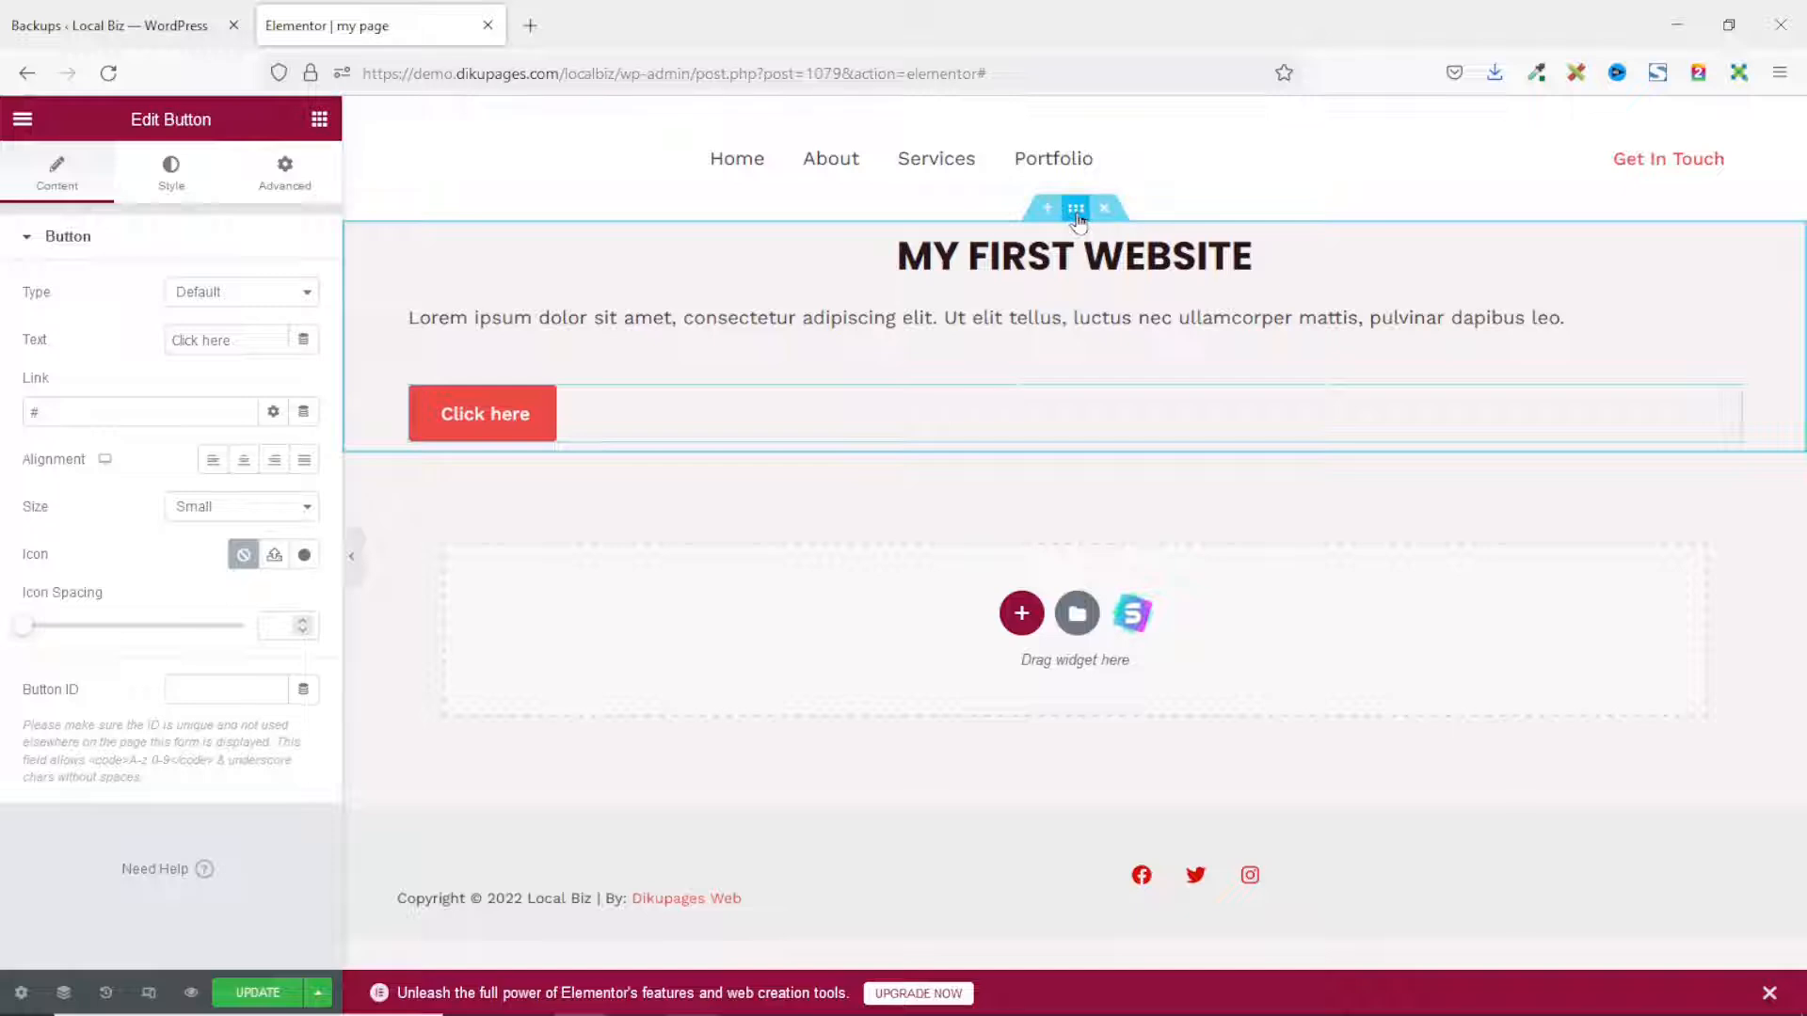
Give the section a Classic background using the metal pipes photo from the media library
{"action": "left_click", "coordinate": [635, 415]}
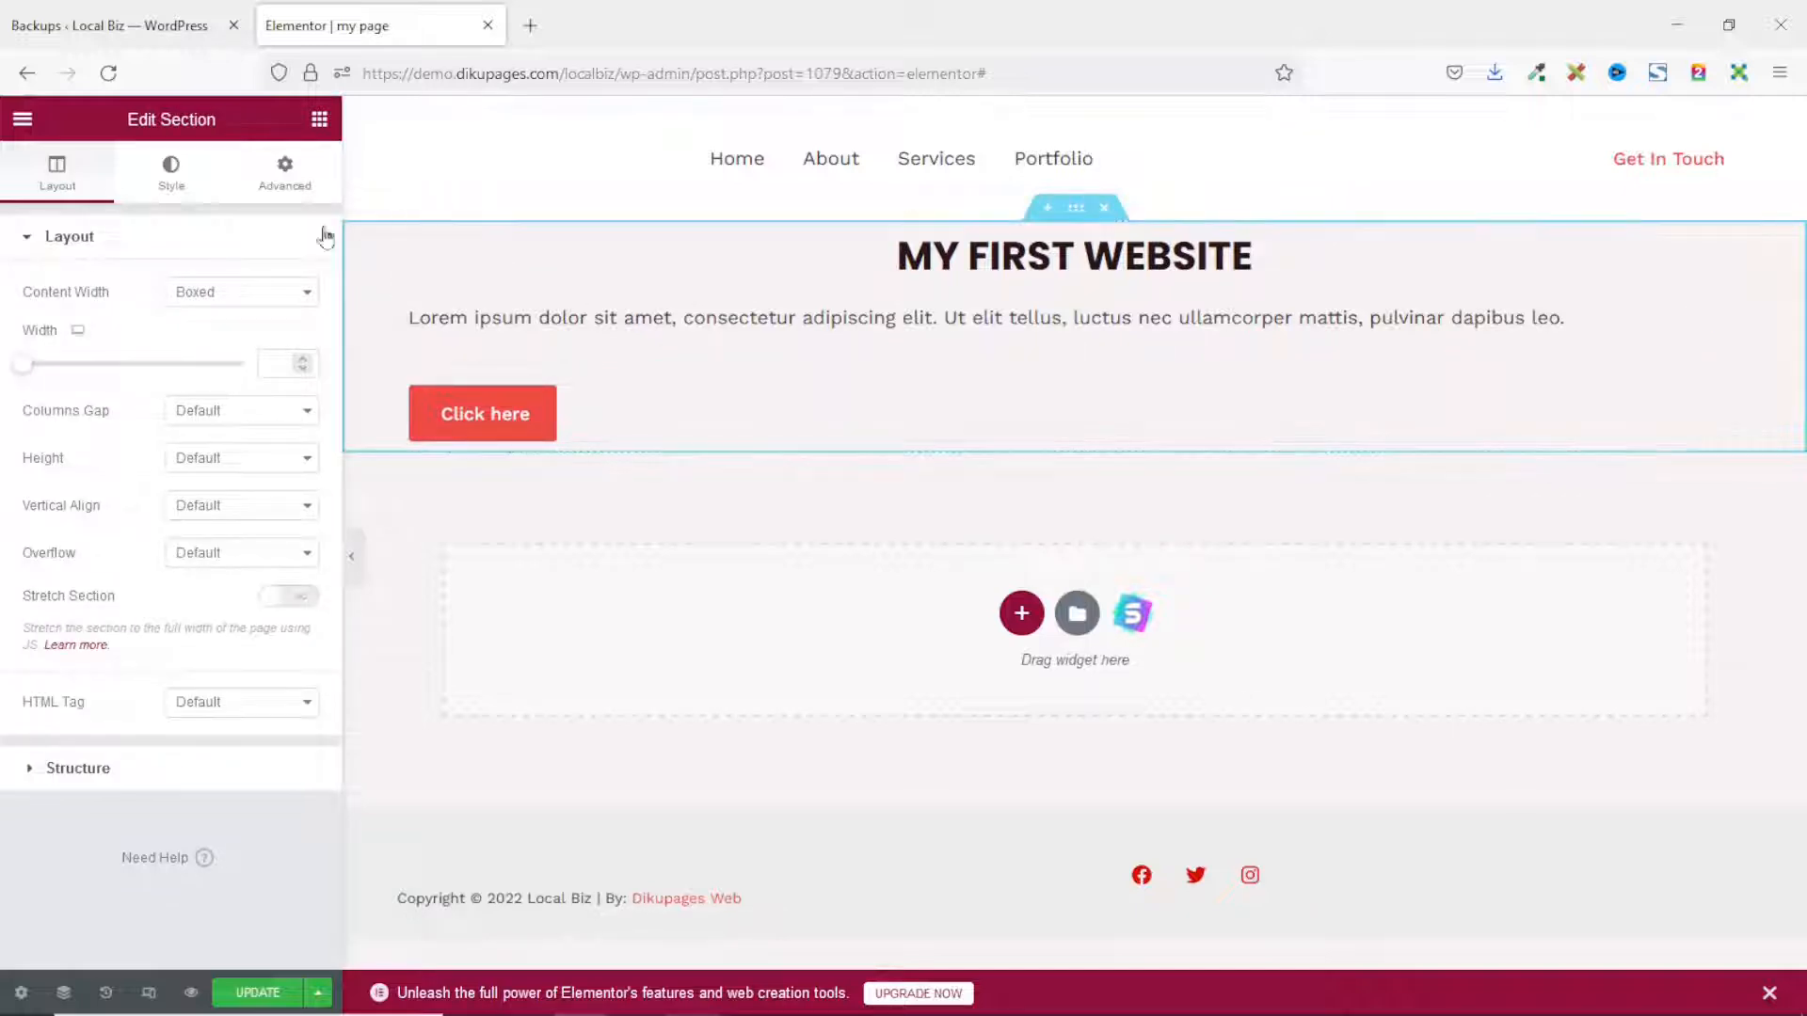
{"action": "left_click", "coordinate": [156, 176]}
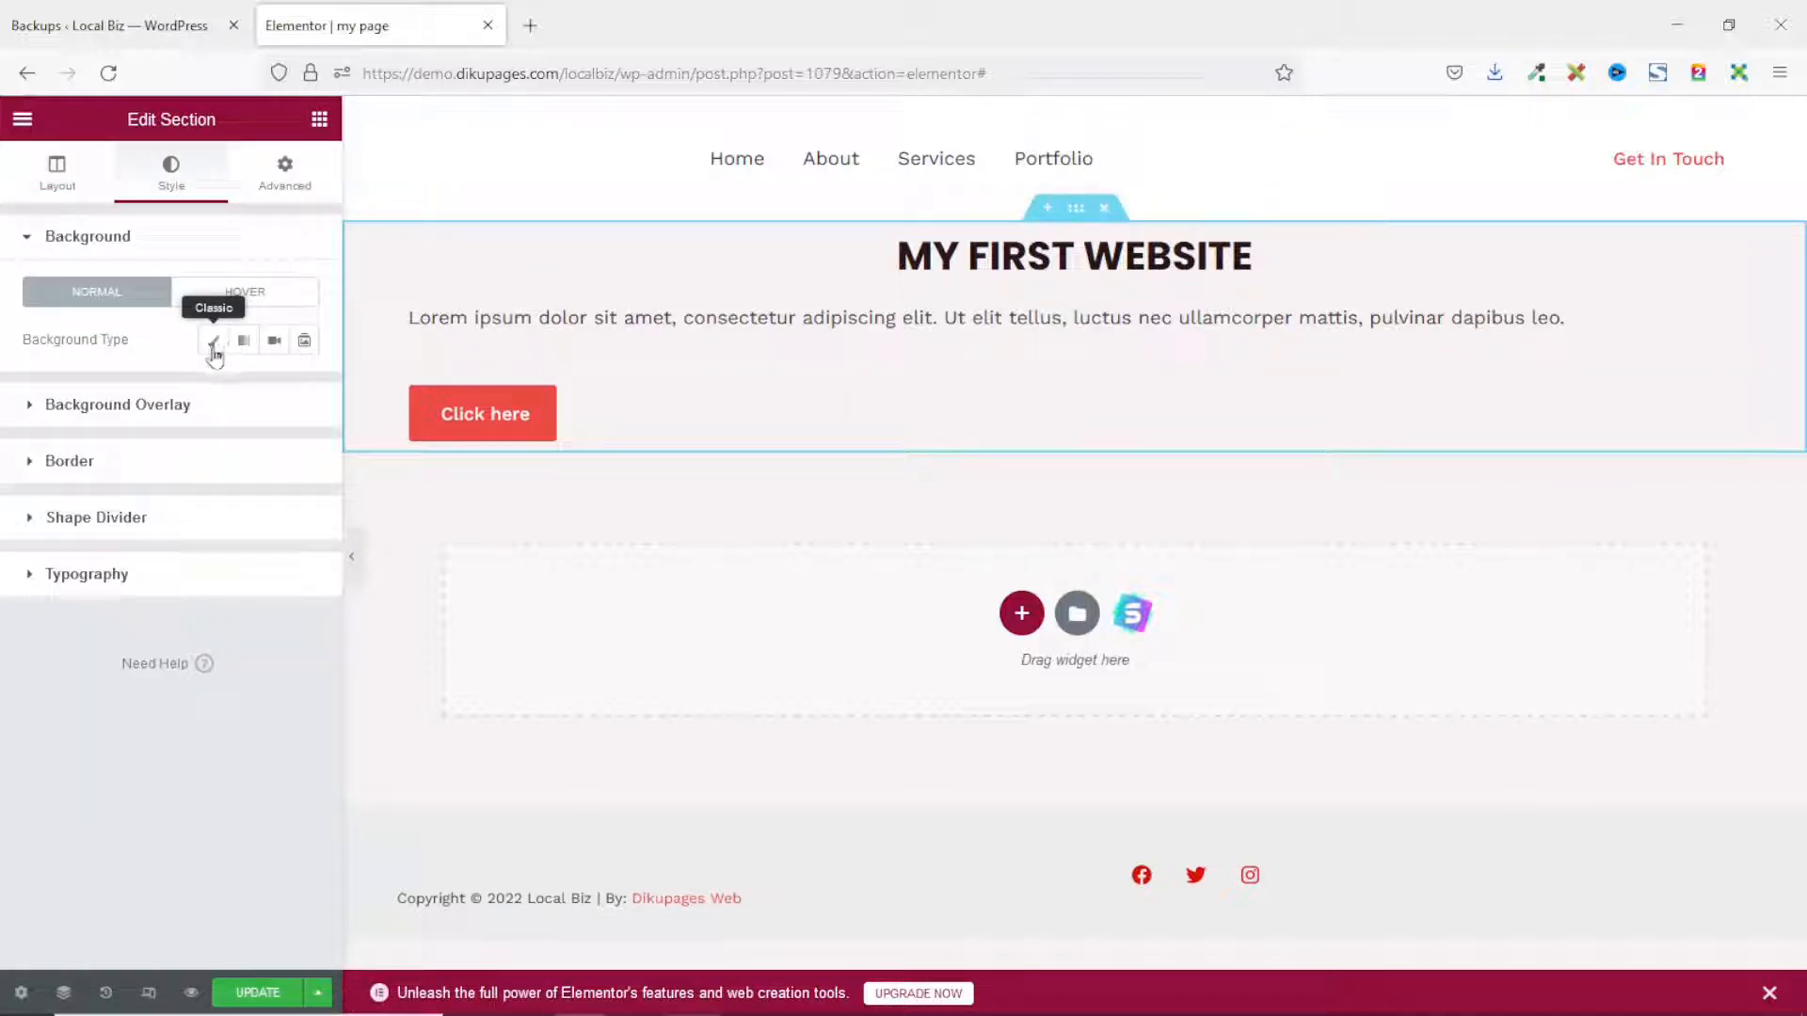
{"action": "left_click", "coordinate": [213, 347]}
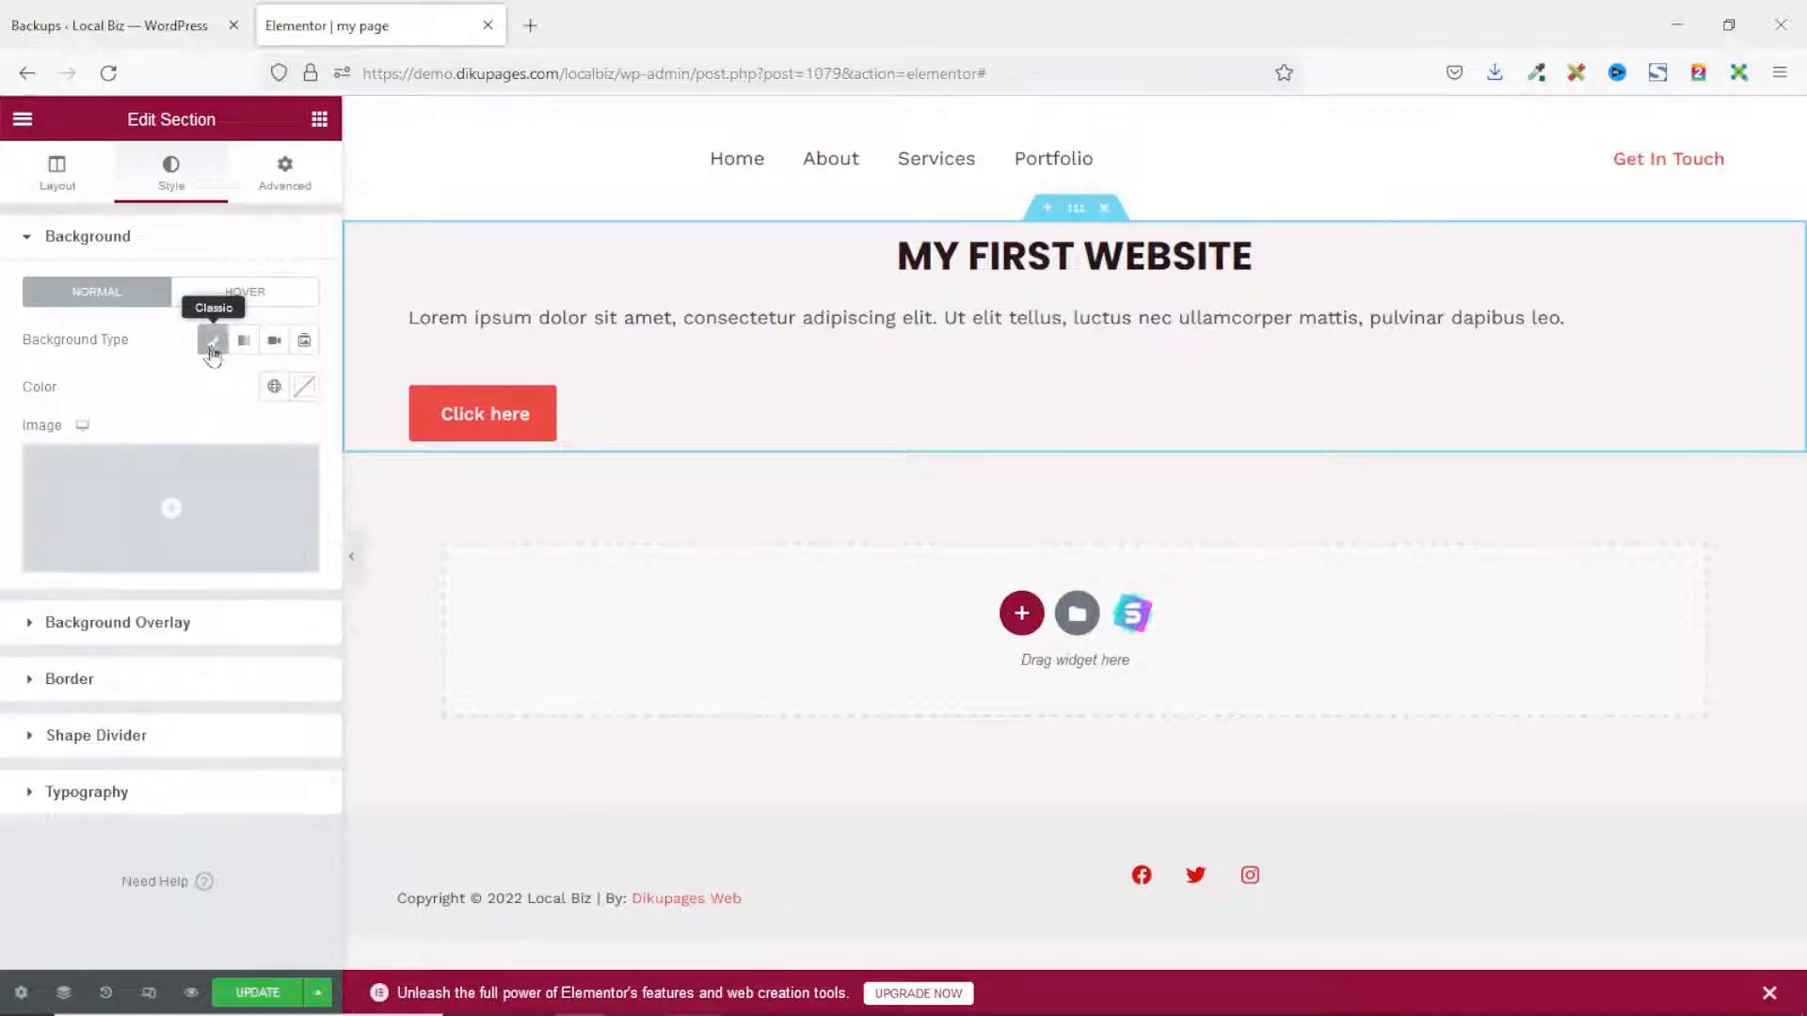
{"action": "left_click", "coordinate": [211, 492]}
{"action": "scroll", "coordinate": [508, 509], "scroll_direction": "down", "scroll_amount": 1}
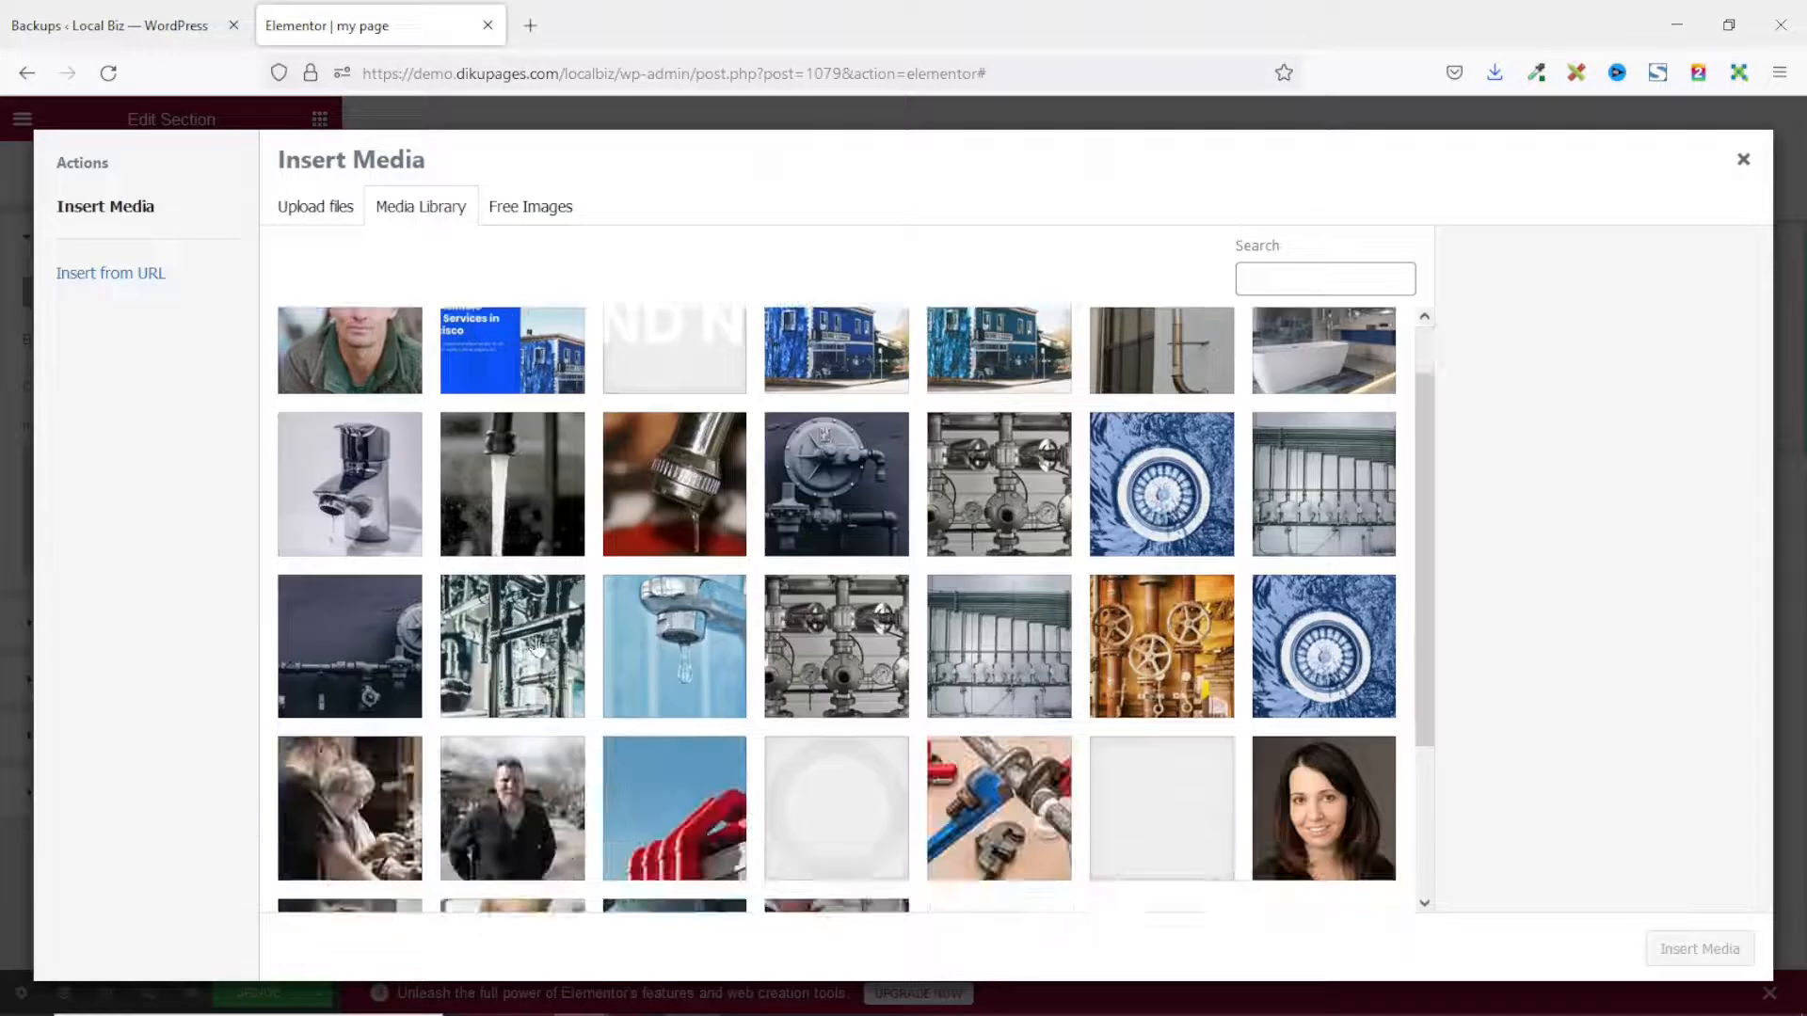
{"action": "left_click", "coordinate": [563, 646]}
{"action": "left_click", "coordinate": [1676, 951]}
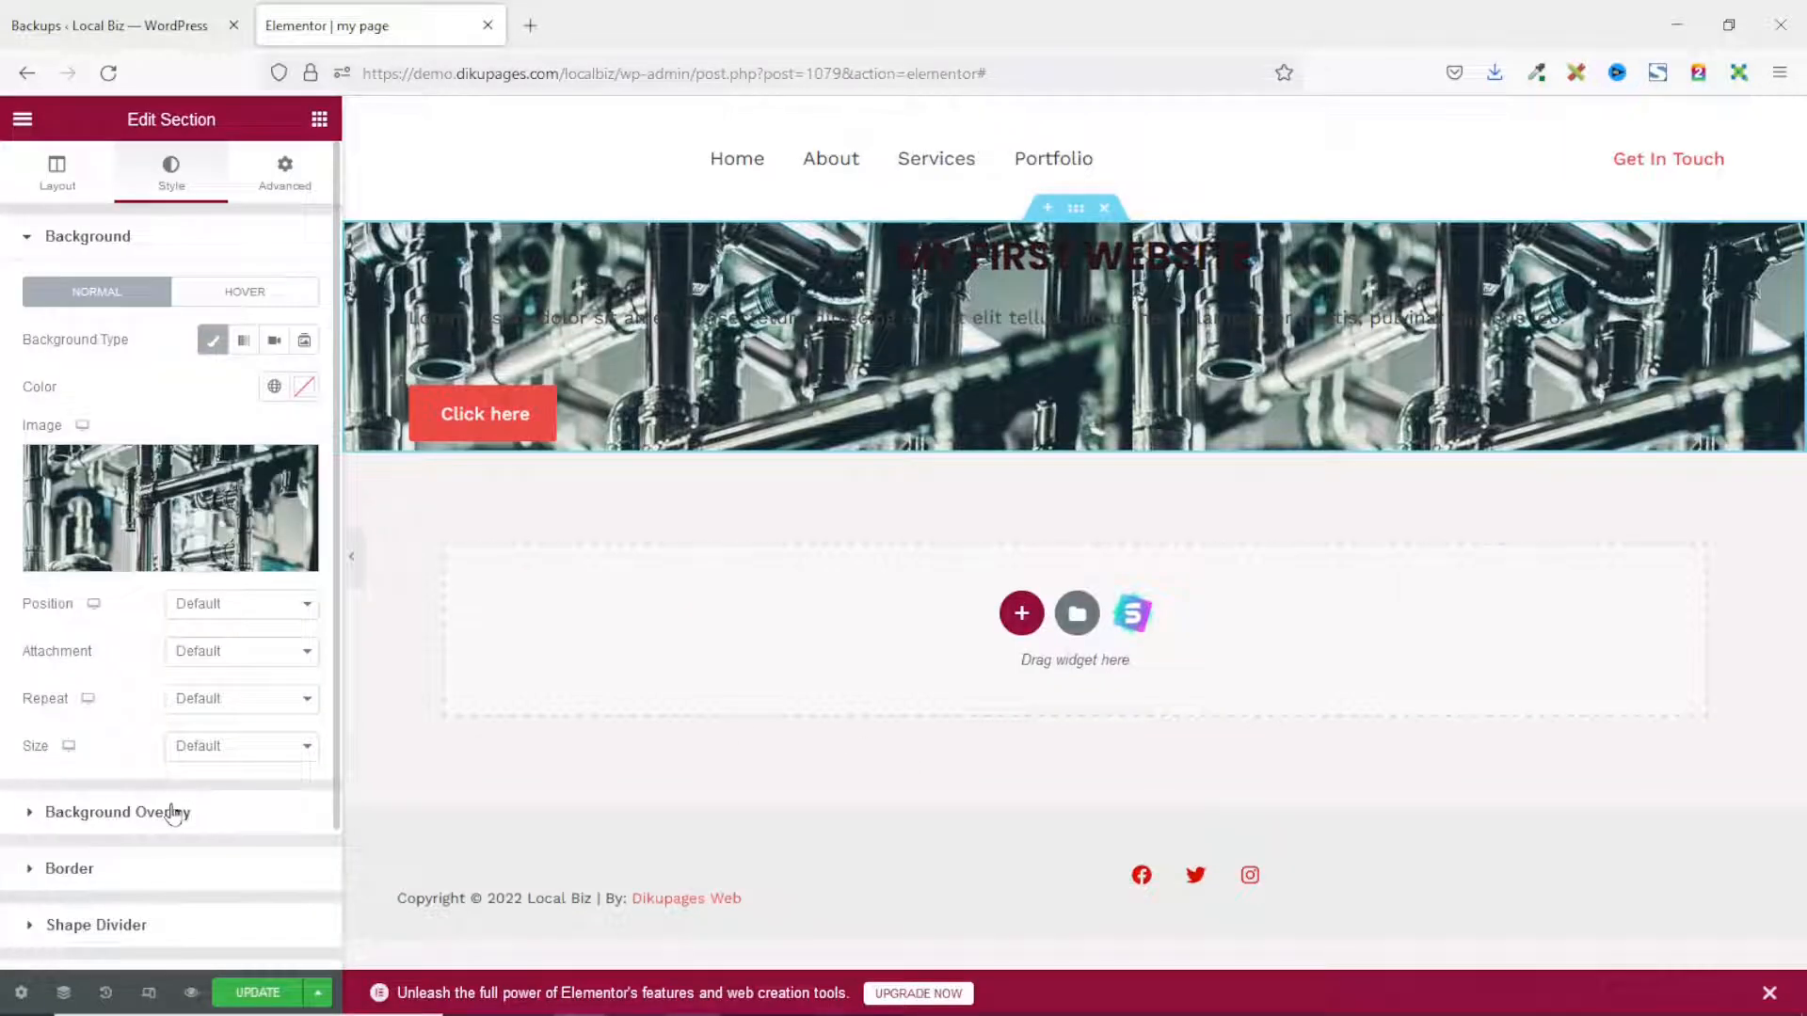
Add a Classic background overlay to the section in black (#000000)
{"action": "left_click", "coordinate": [172, 808]}
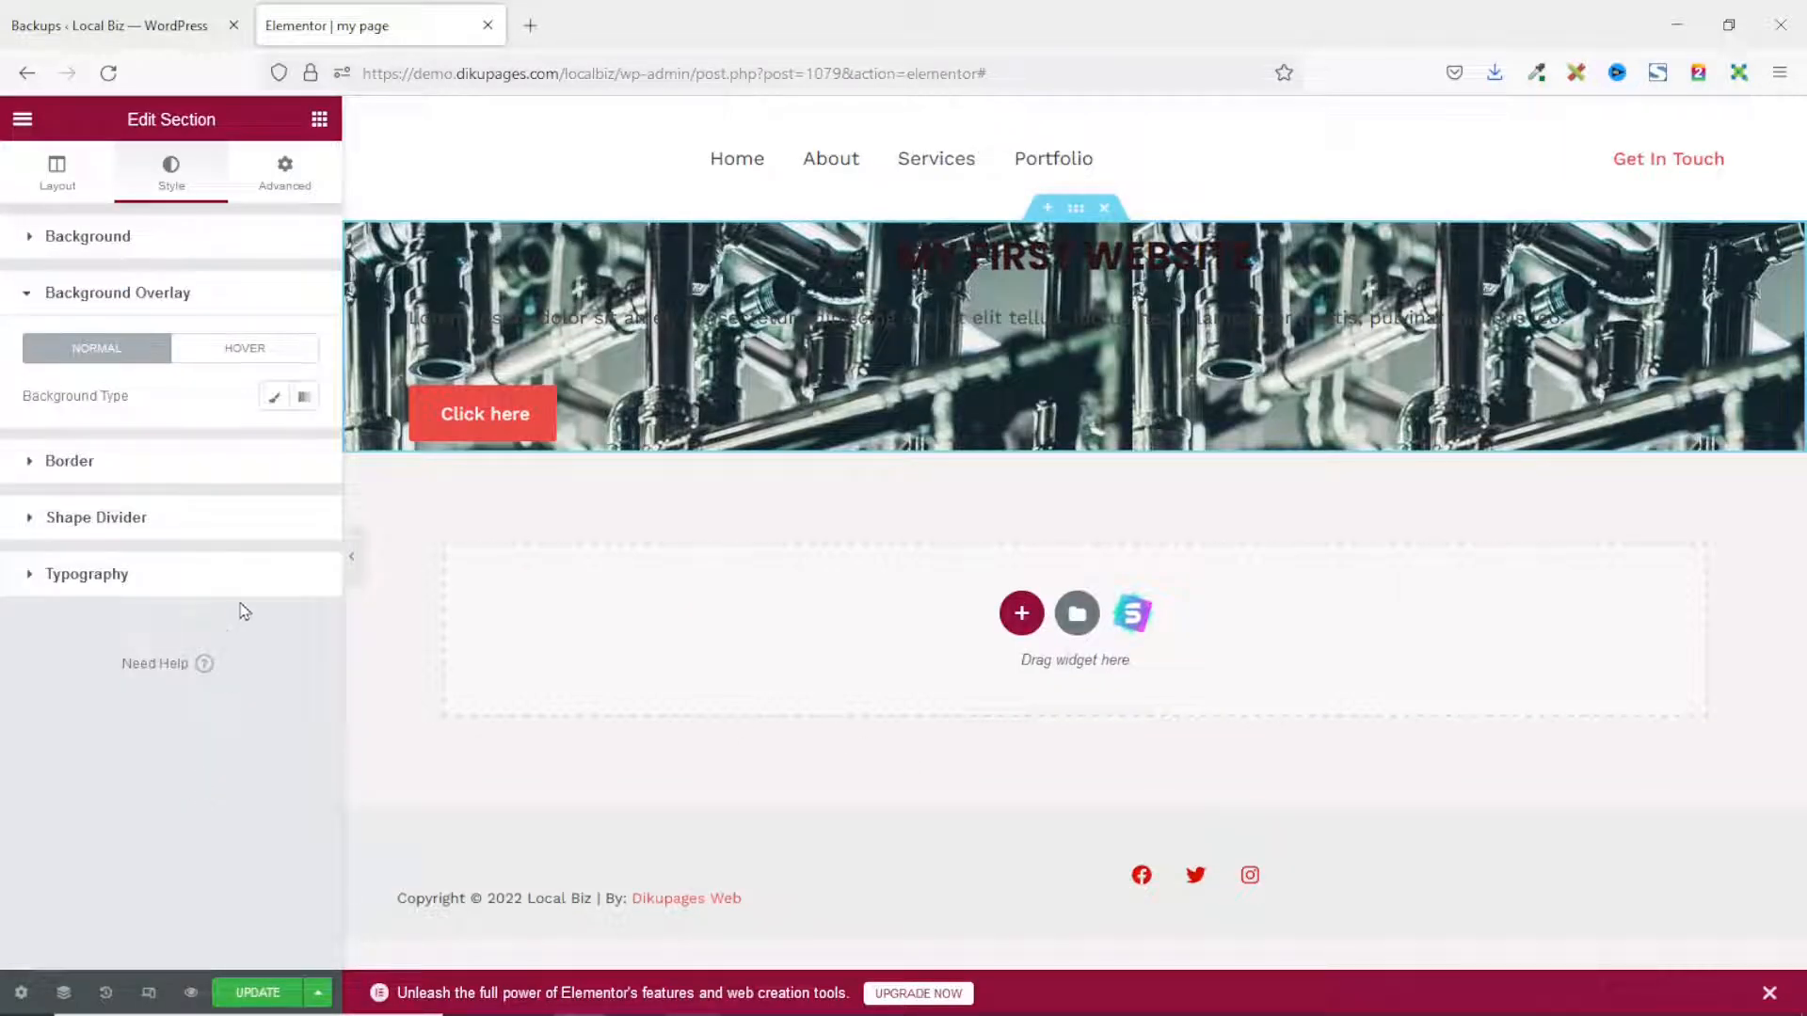
{"action": "left_click", "coordinate": [274, 397]}
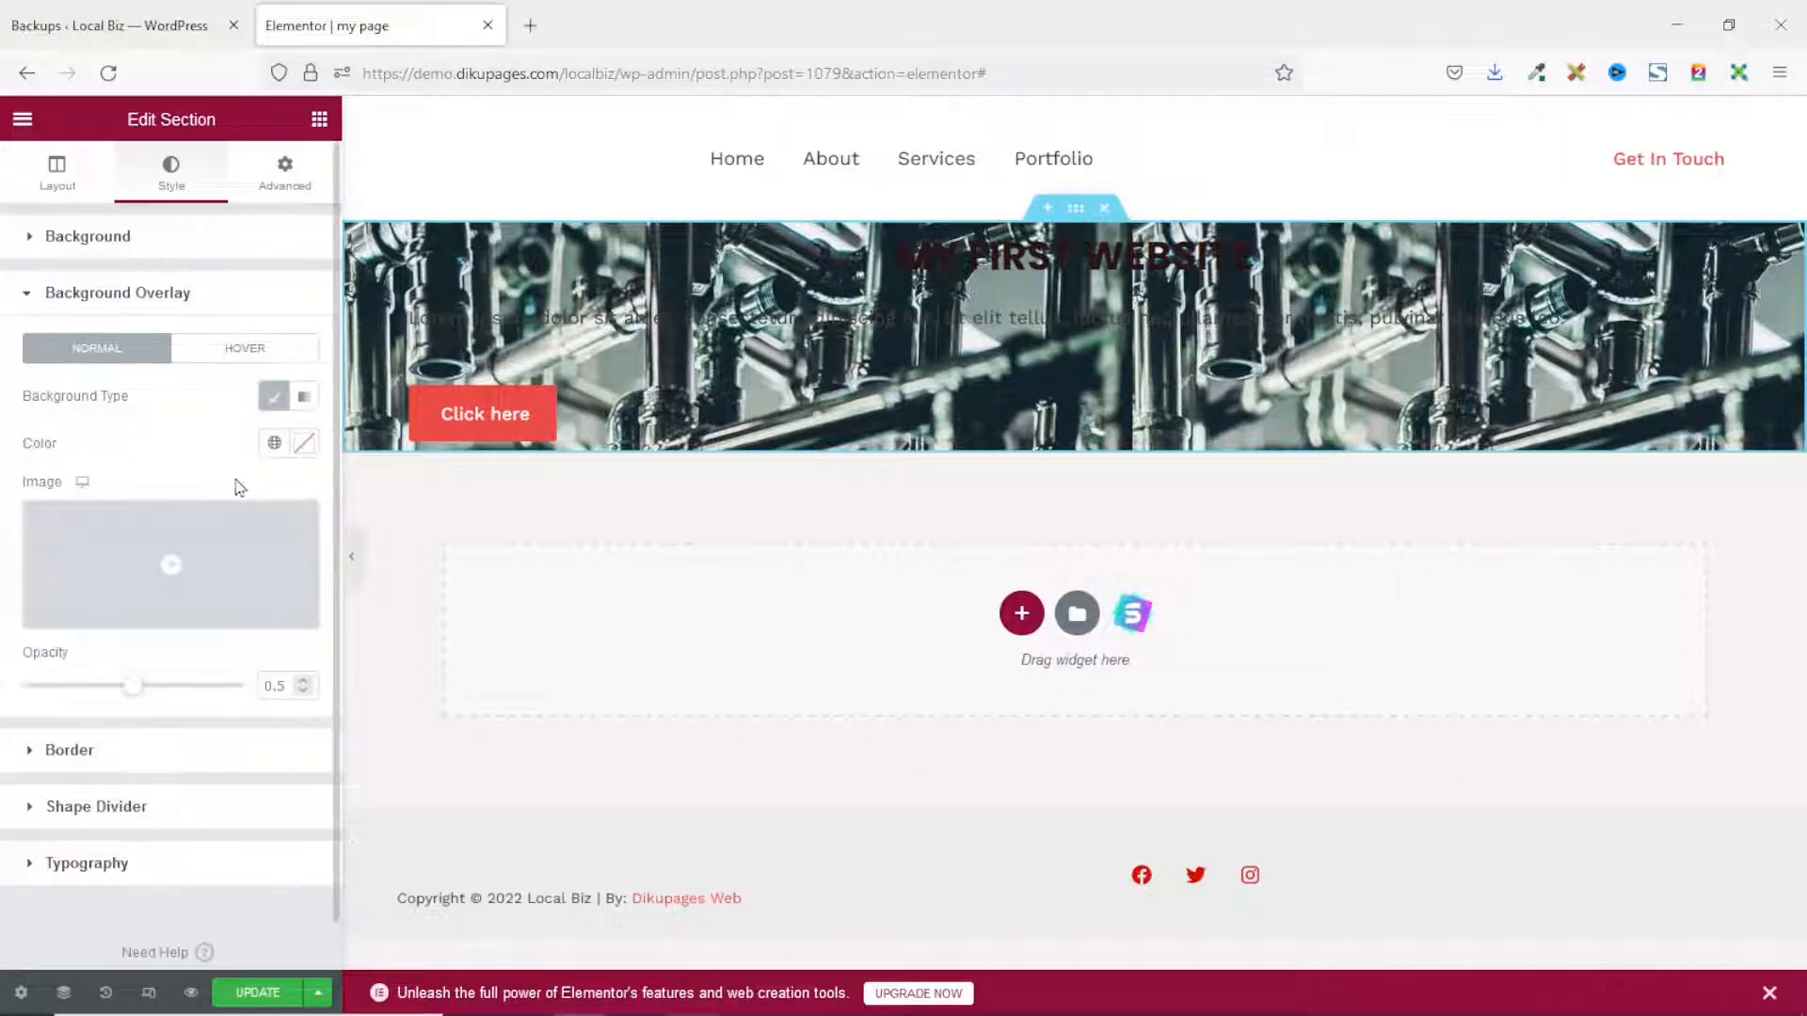
{"action": "left_click", "coordinate": [303, 444]}
{"action": "left_click_drag", "start_coordinate": [161, 646], "coordinate": [32, 787]}
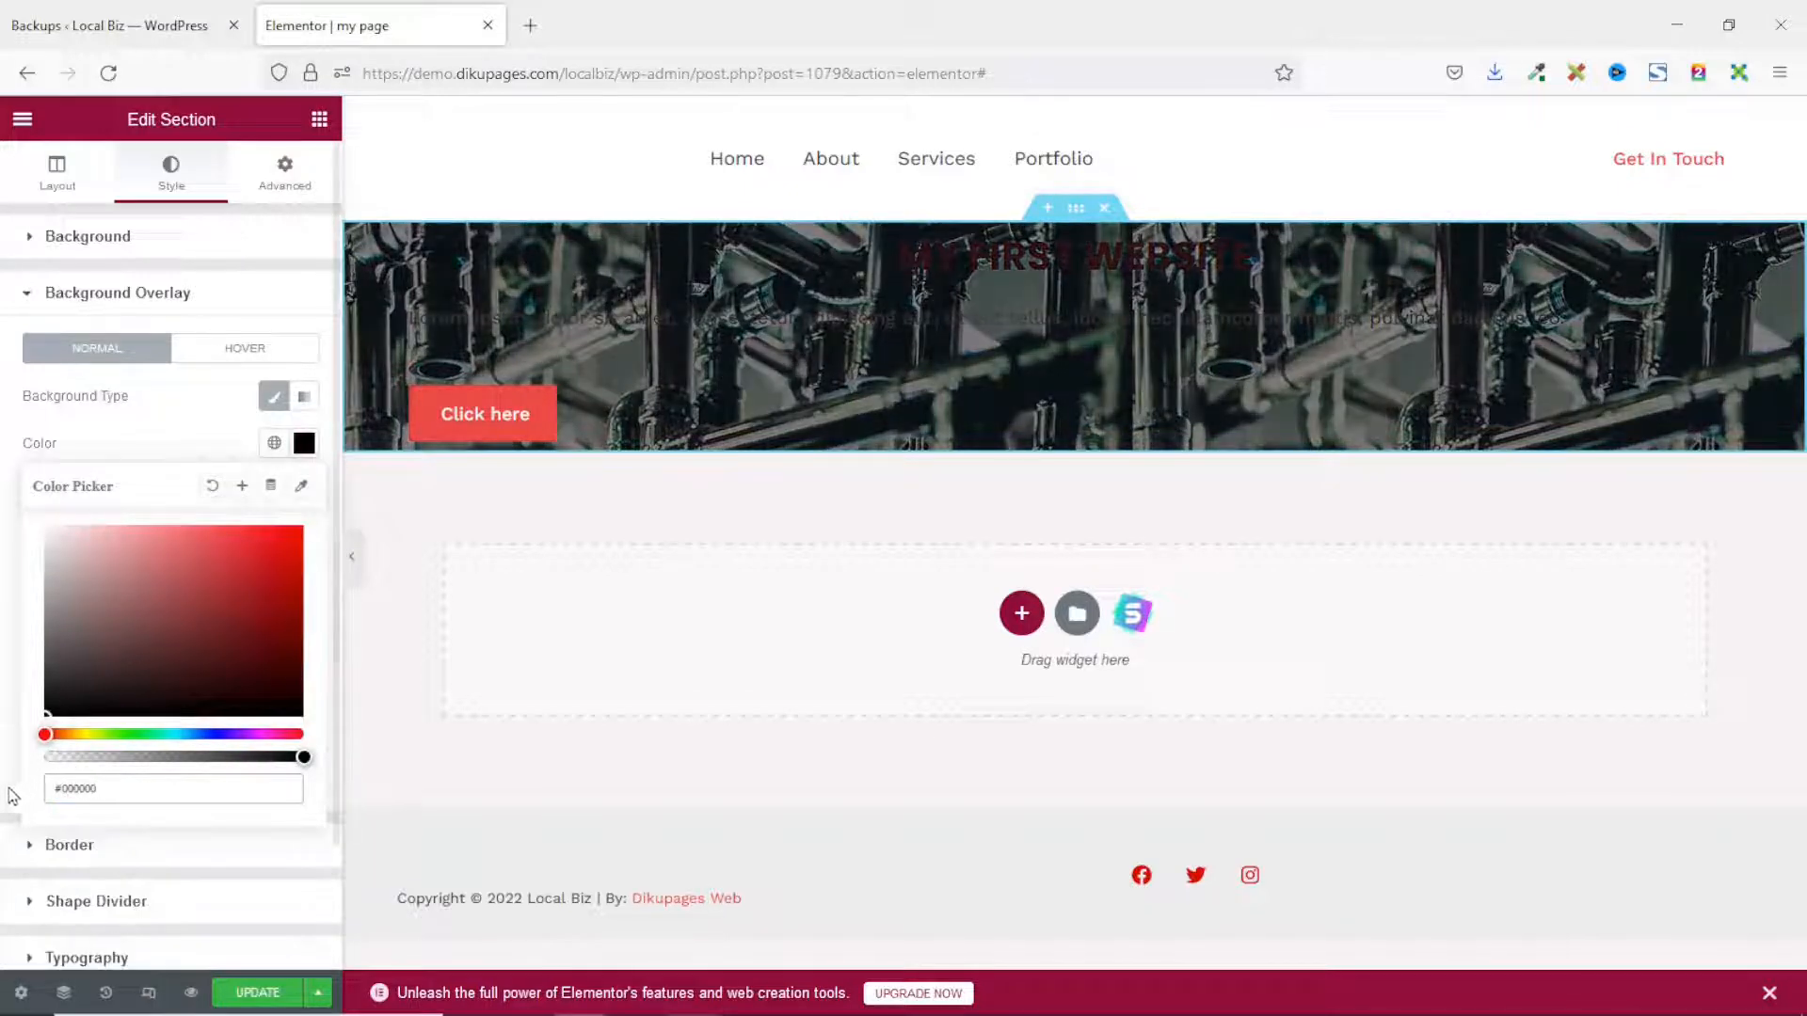
Set the heading's text color to white (#FFFFFF)
{"action": "left_click", "coordinate": [1098, 256]}
{"action": "left_click", "coordinate": [171, 173]}
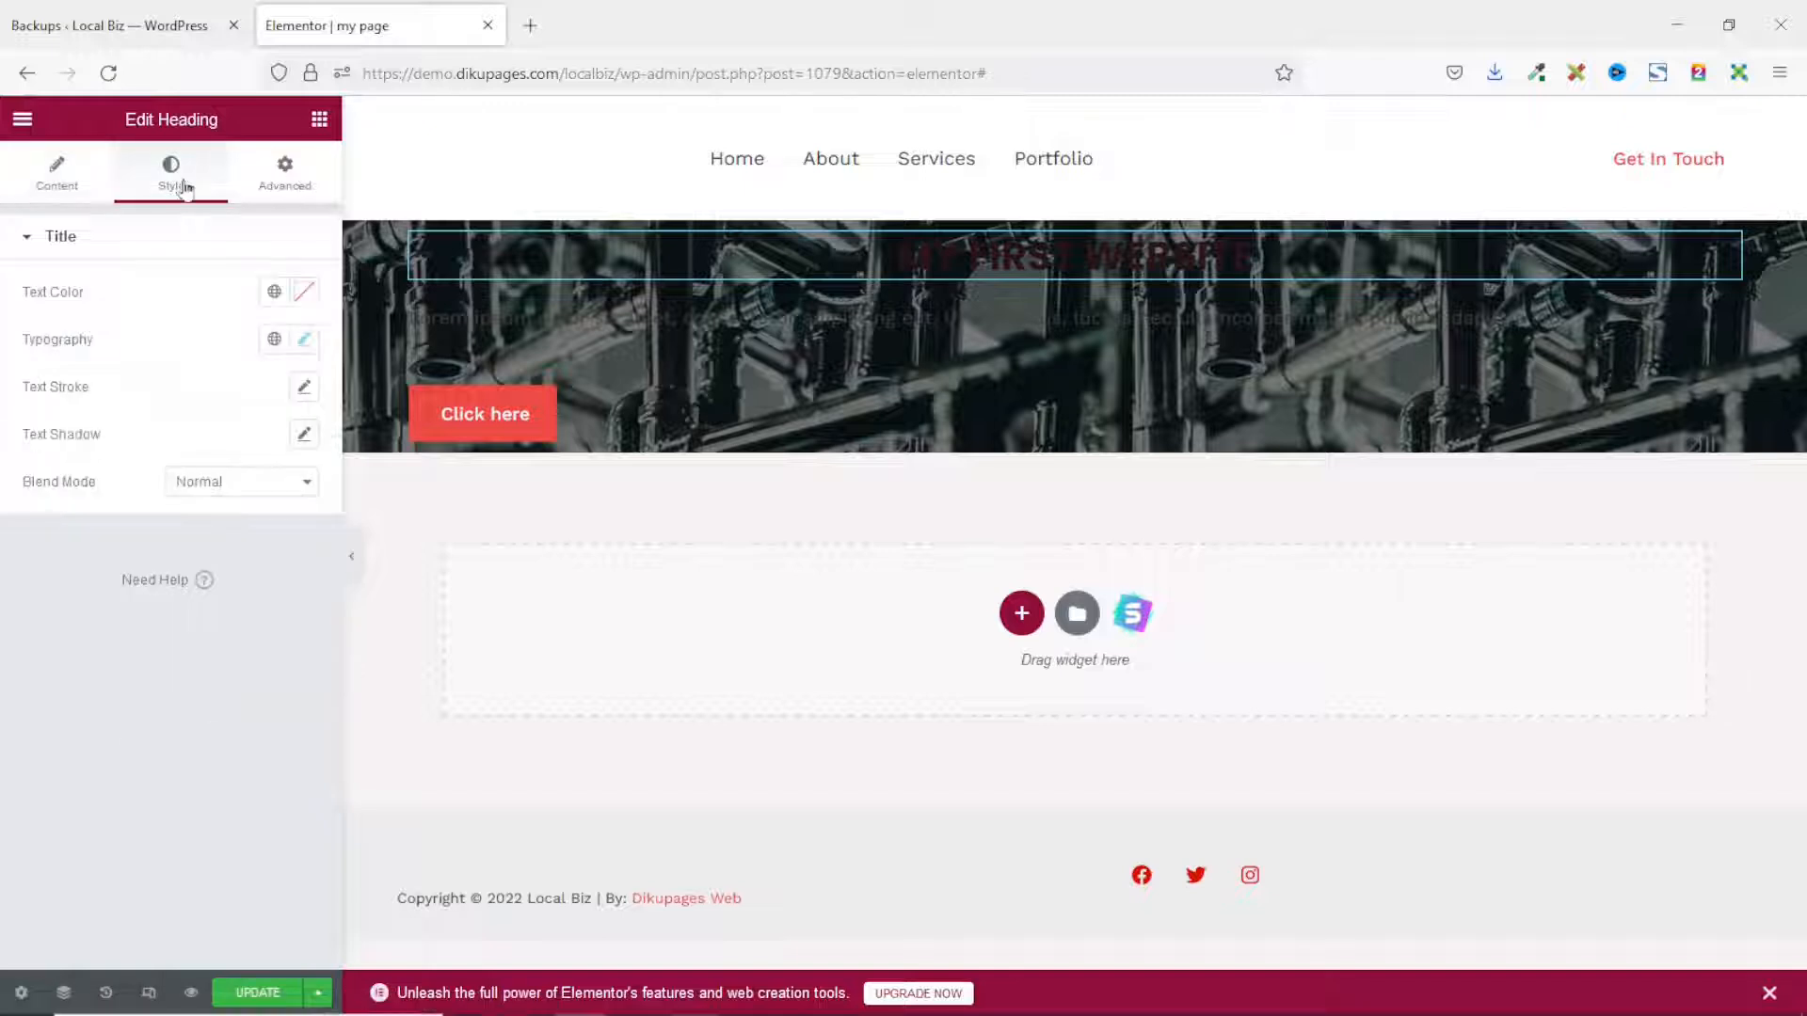
{"action": "left_click", "coordinate": [304, 293]}
{"action": "left_click_drag", "start_coordinate": [75, 405], "coordinate": [3, 233]}
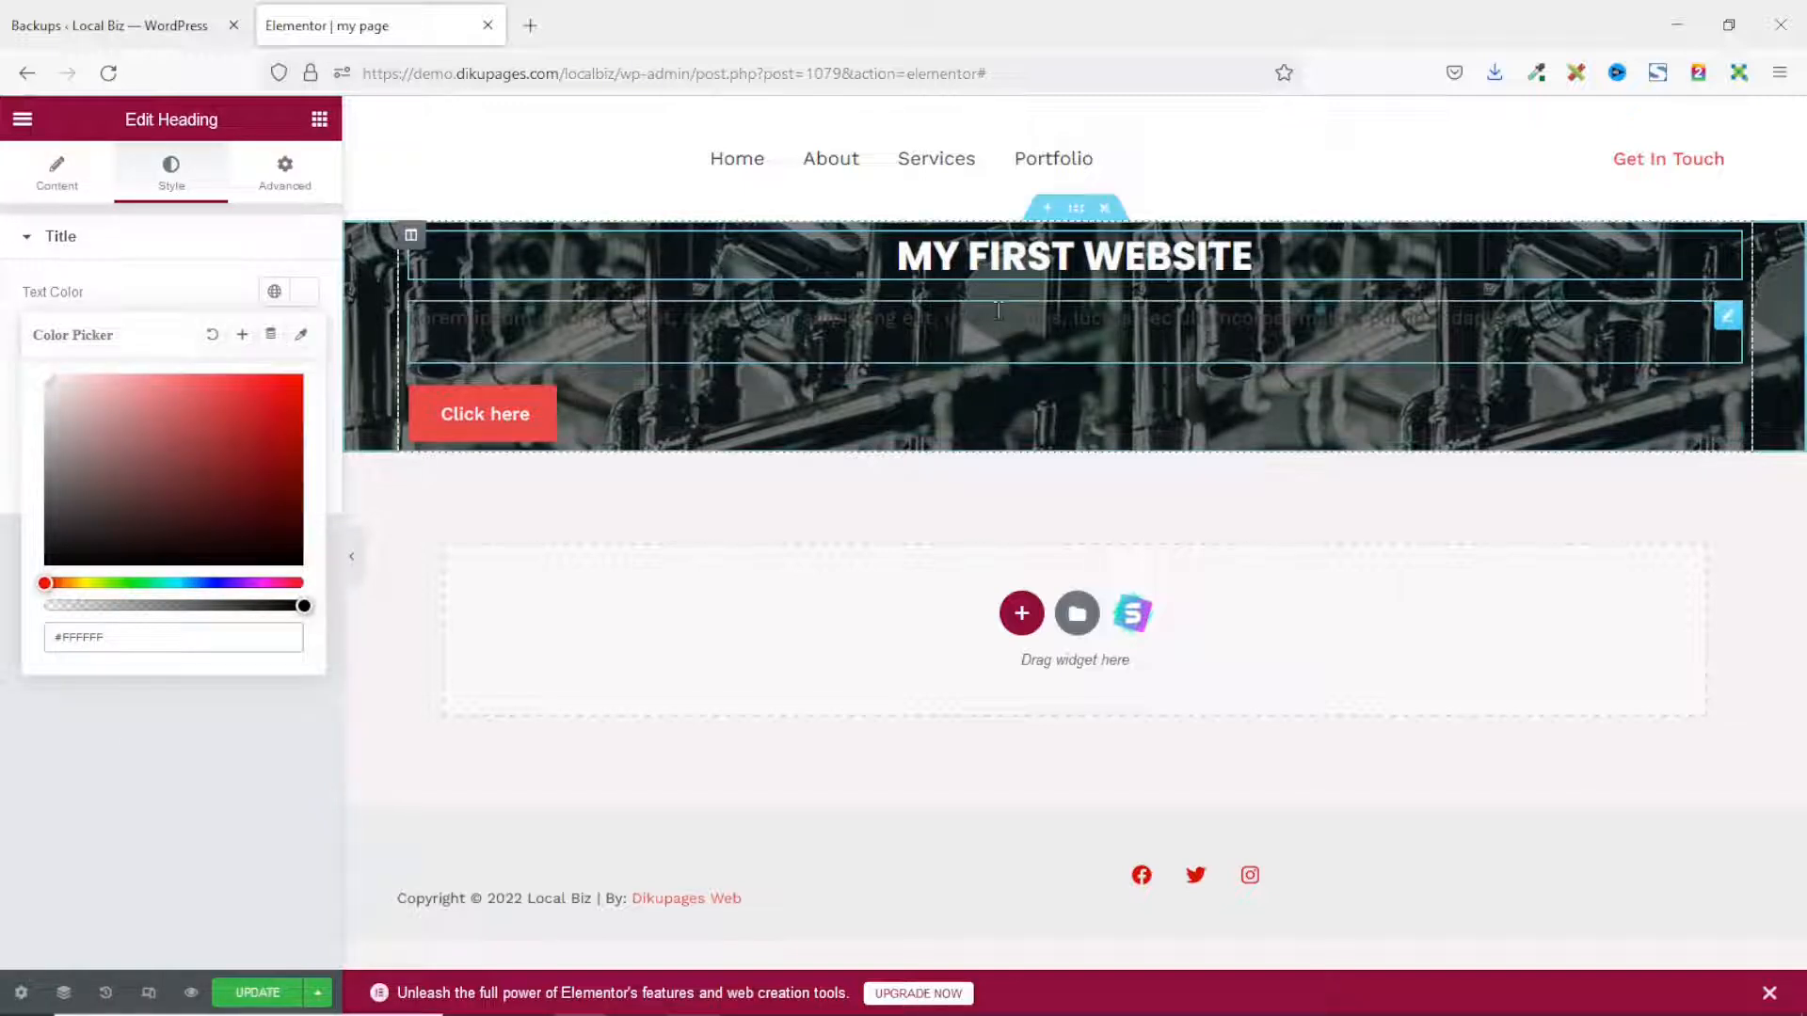
Color the Lorem ipsum paragraph white and center-align both the paragraph and the button
{"action": "left_click", "coordinate": [527, 325]}
{"action": "left_click", "coordinate": [171, 173]}
{"action": "left_click", "coordinate": [304, 339]}
{"action": "left_click_drag", "start_coordinate": [173, 603], "coordinate": [47, 426]}
{"action": "left_click", "coordinate": [243, 293]}
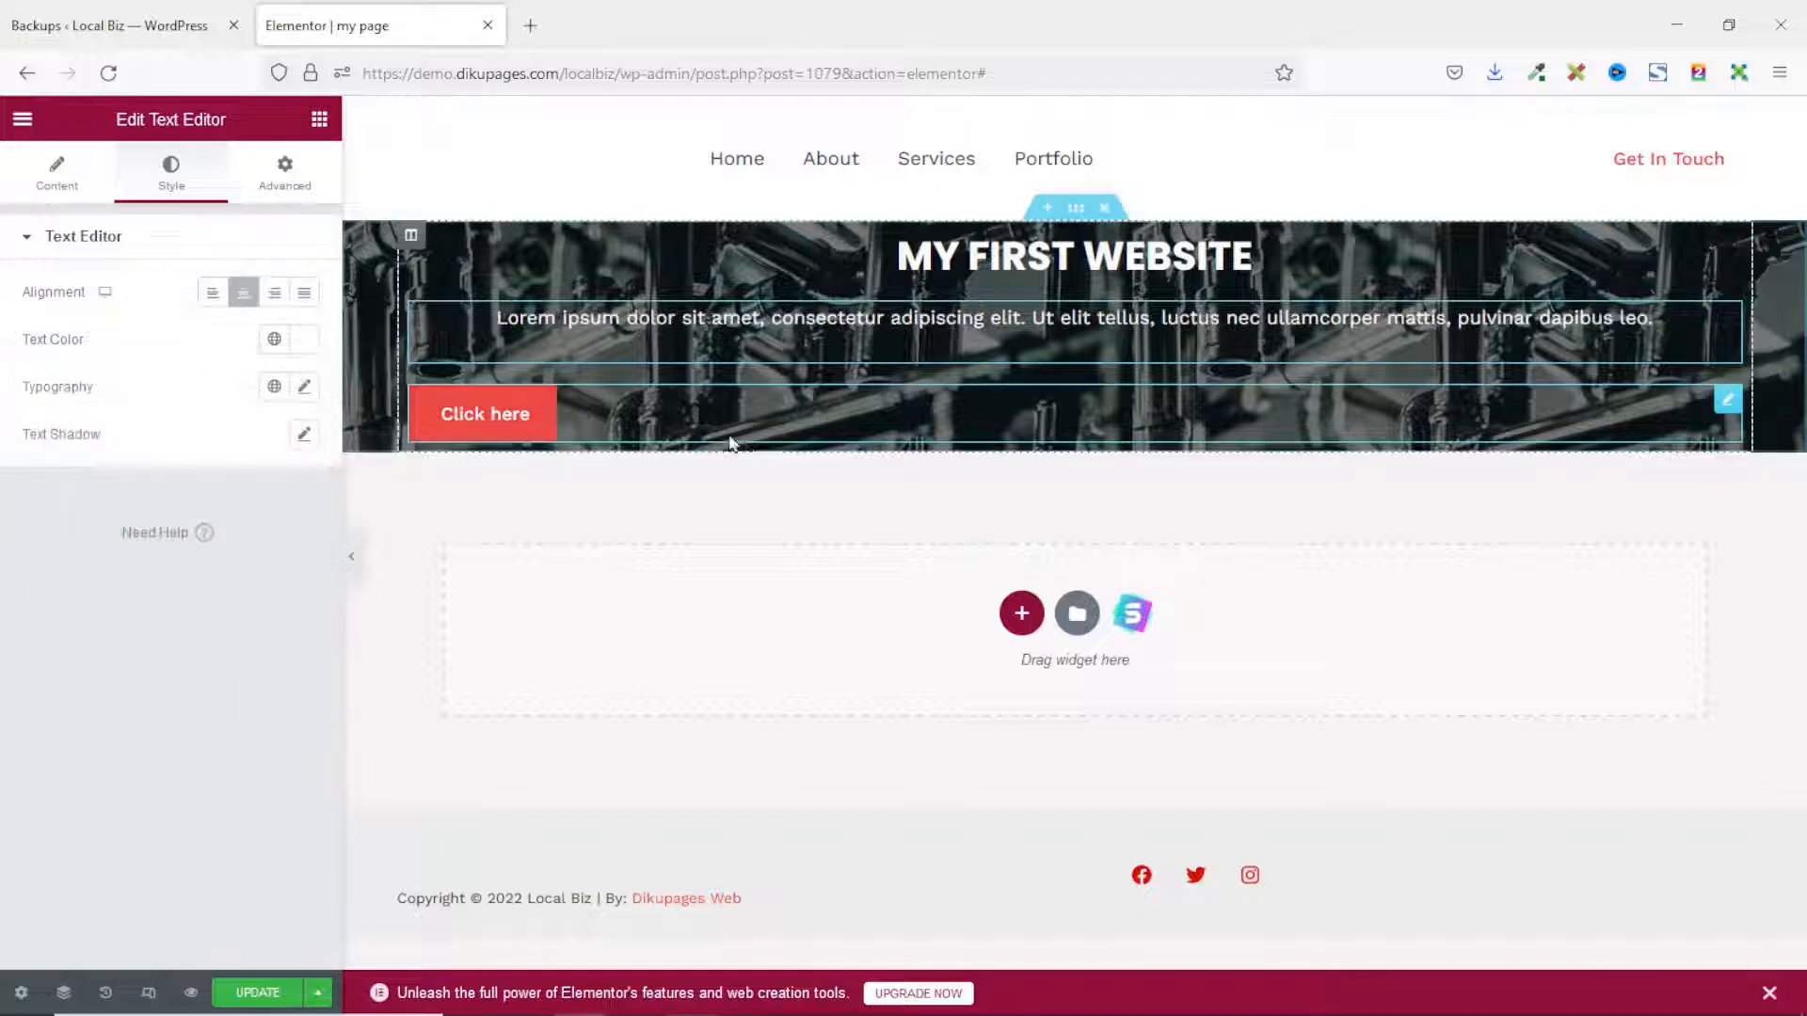
{"action": "left_click", "coordinate": [501, 417]}
{"action": "left_click", "coordinate": [244, 459]}
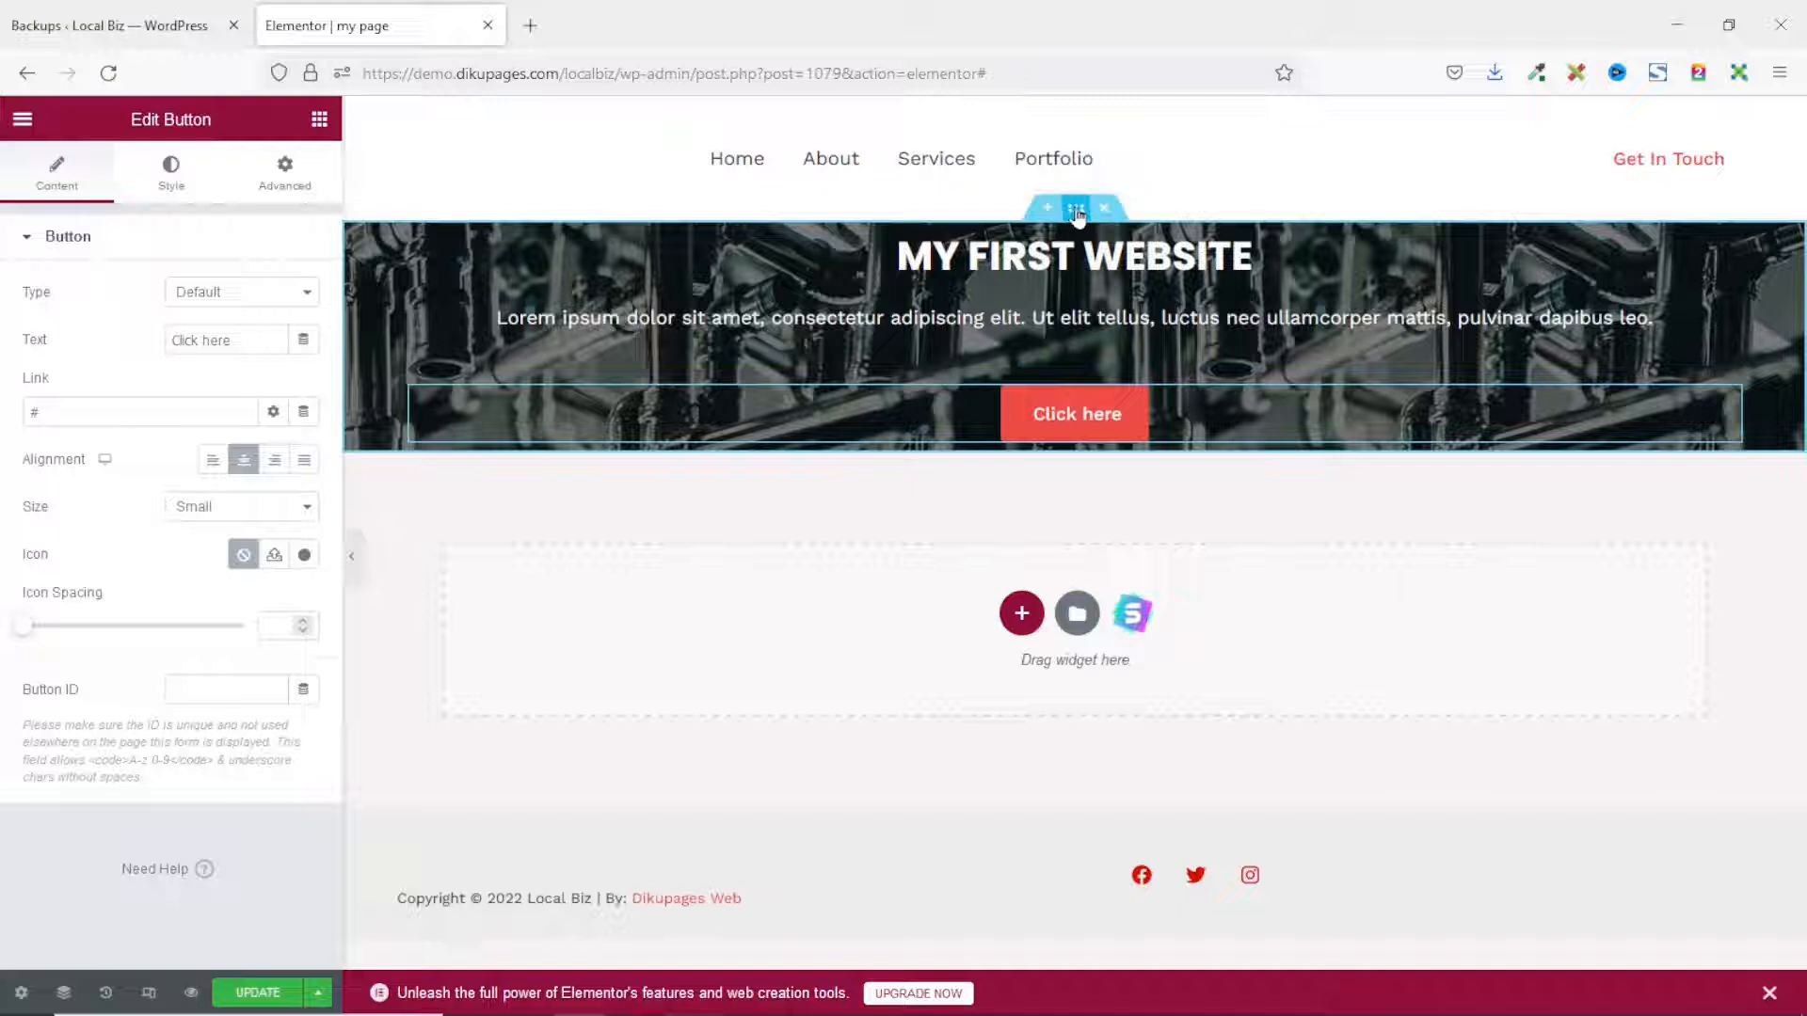
Set the section's height to Min Height with a minimum of 600 px and update the page
{"action": "left_click", "coordinate": [1077, 212]}
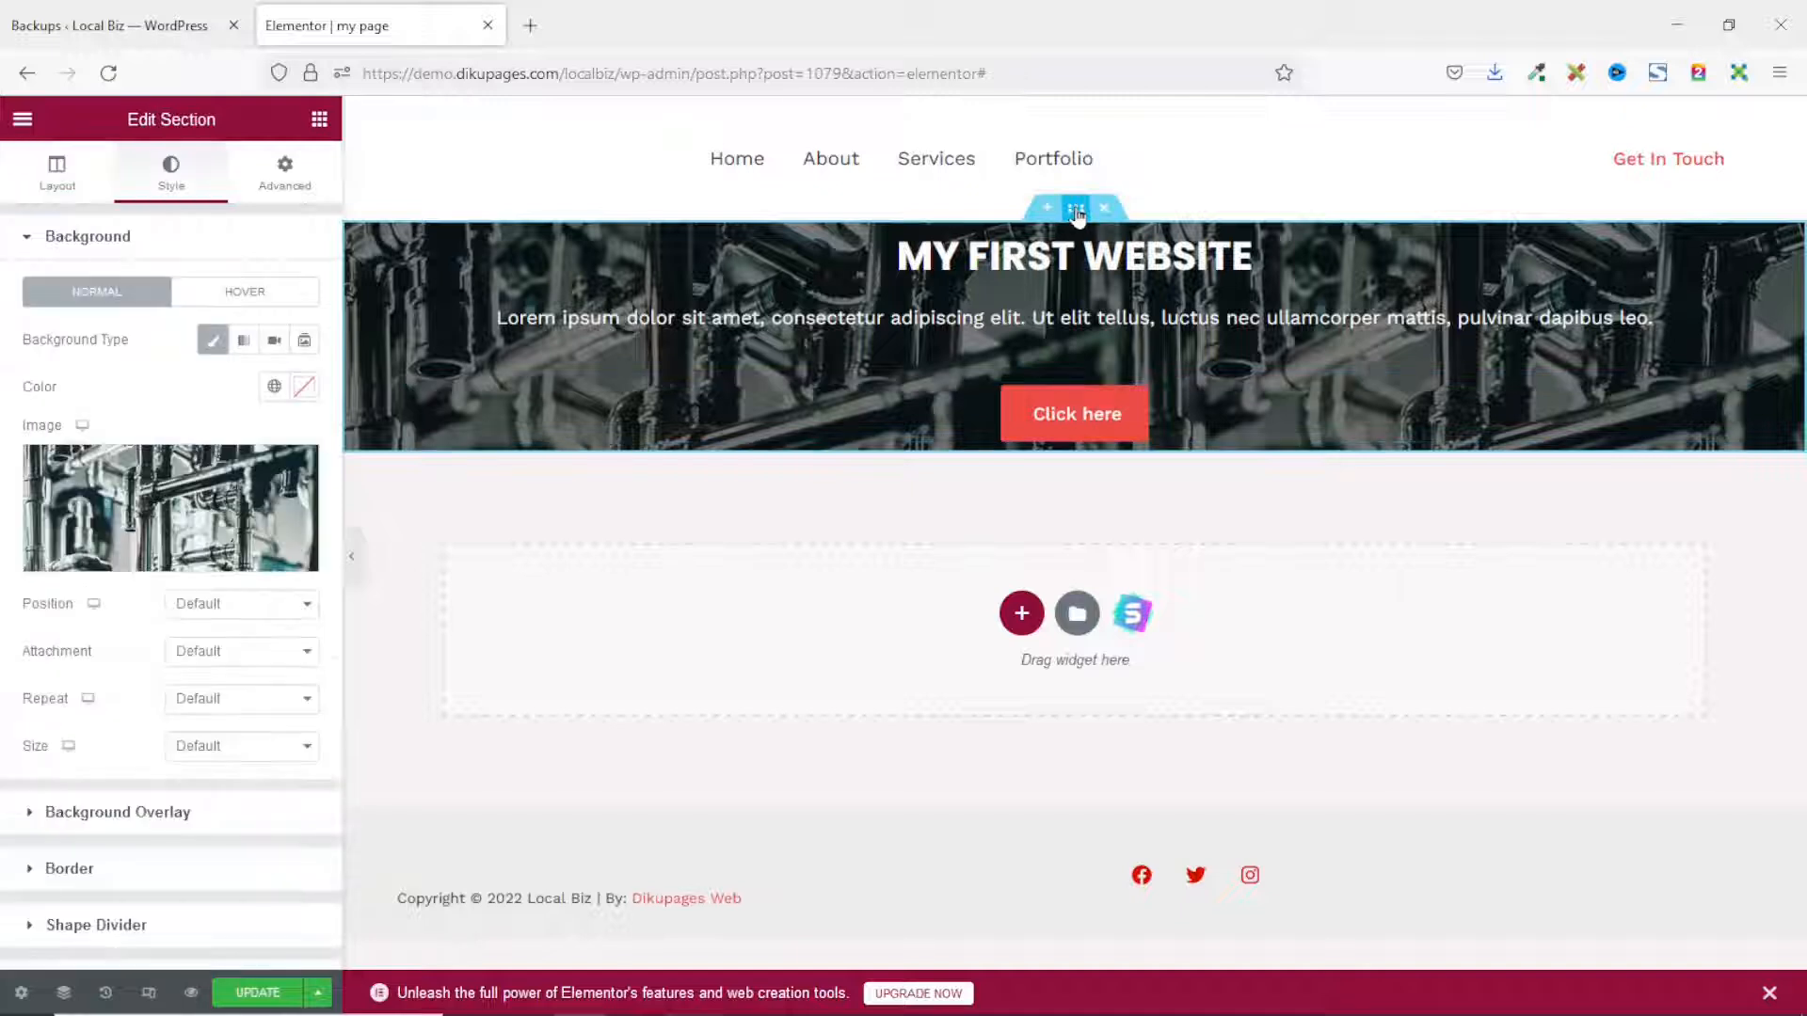
{"action": "left_click", "coordinate": [57, 178]}
{"action": "left_click", "coordinate": [221, 459]}
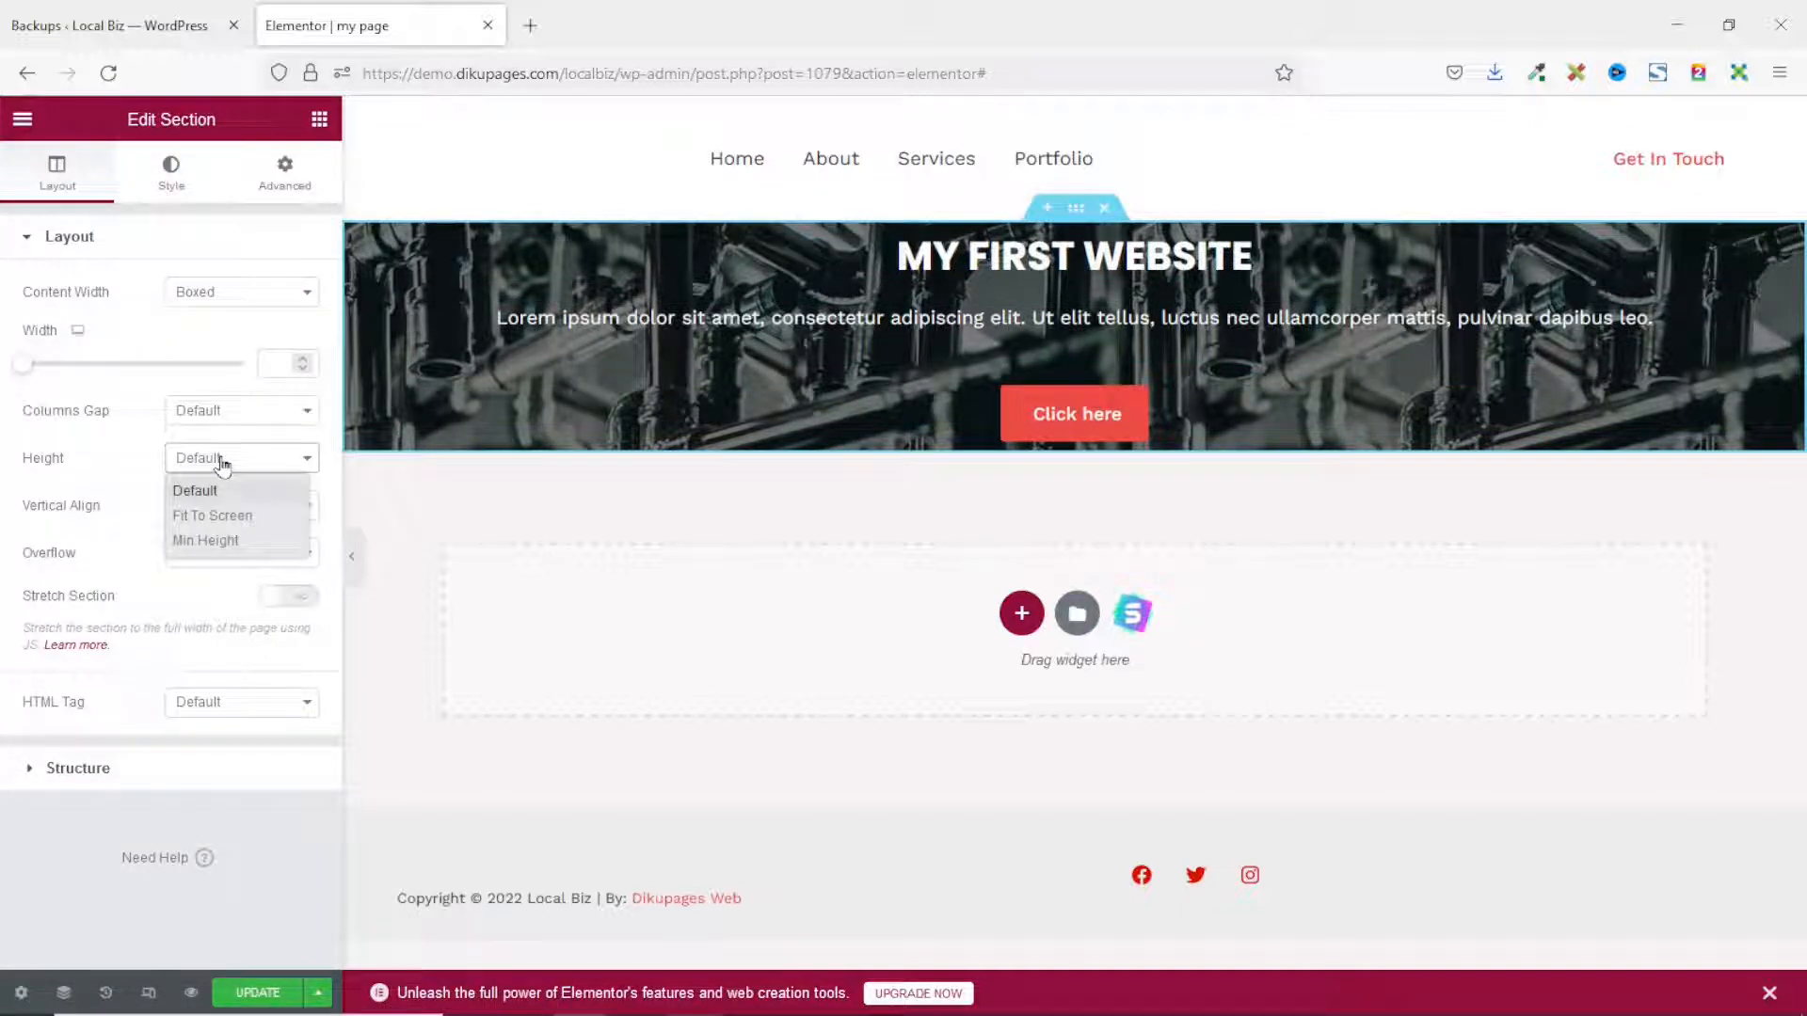
{"action": "left_click", "coordinate": [205, 541]}
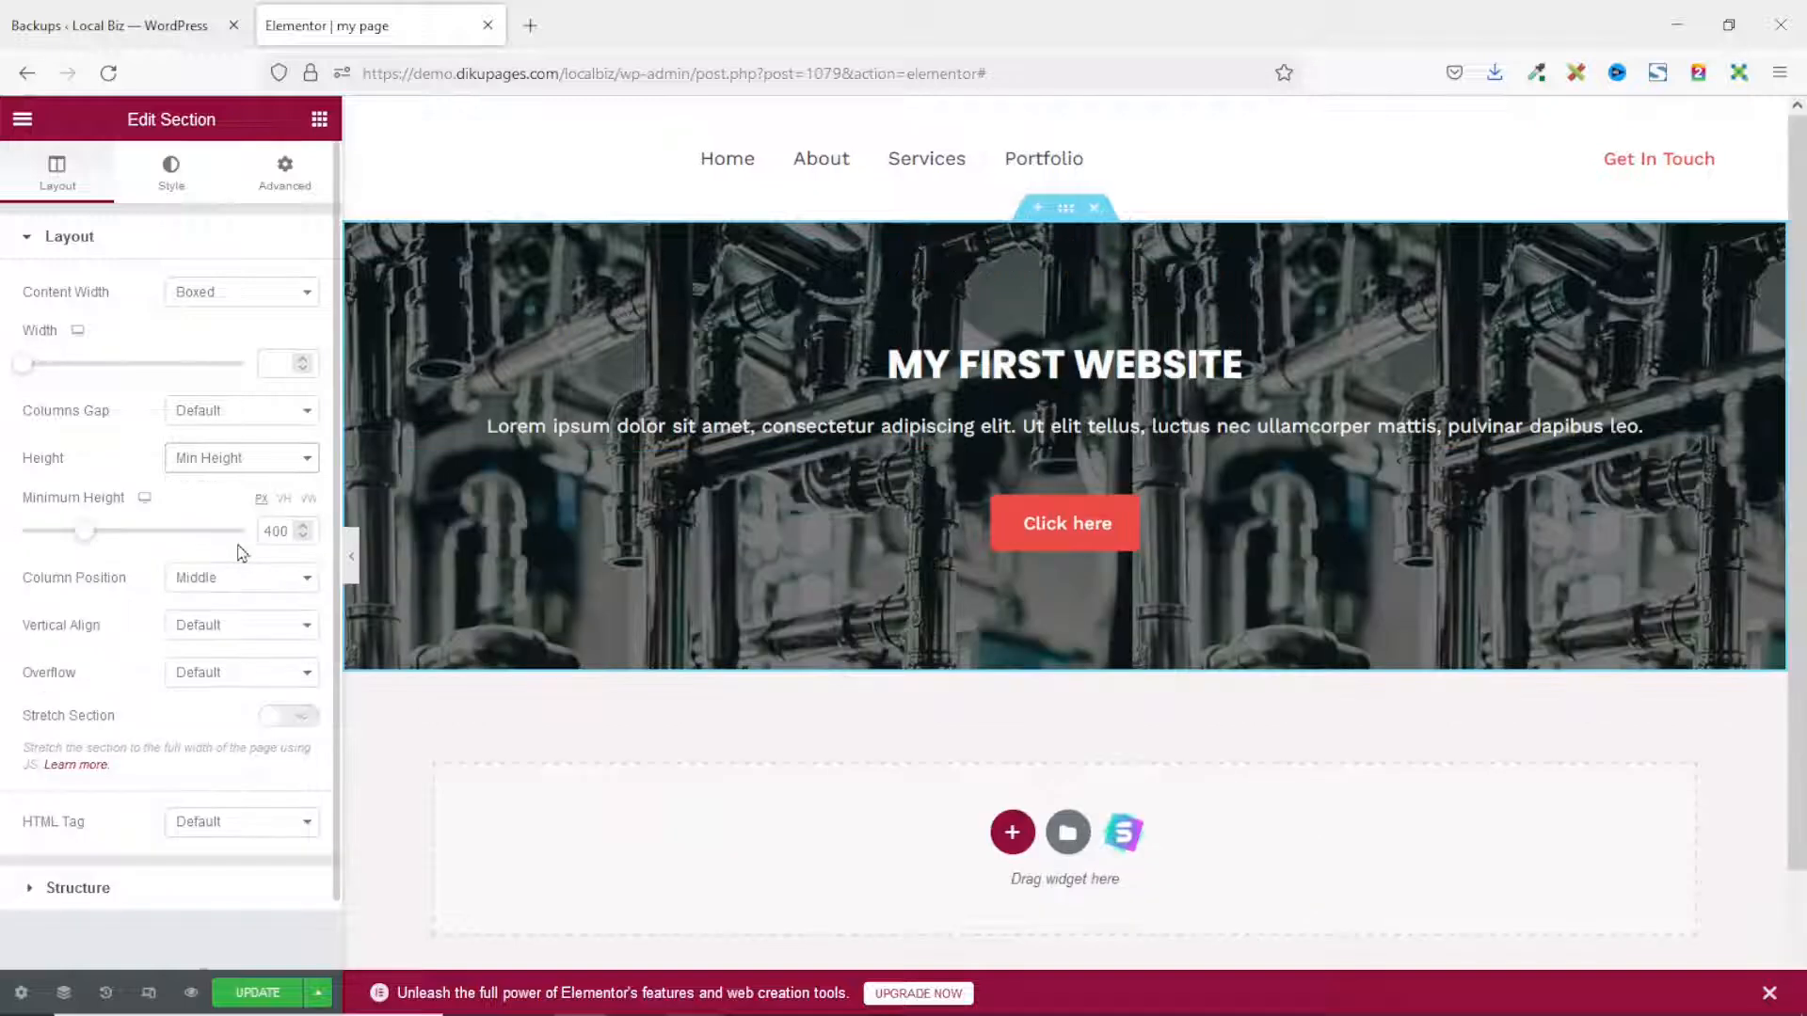
{"action": "left_click_drag", "start_coordinate": [271, 531], "coordinate": [141, 516]}
{"action": "type", "text": "6"}
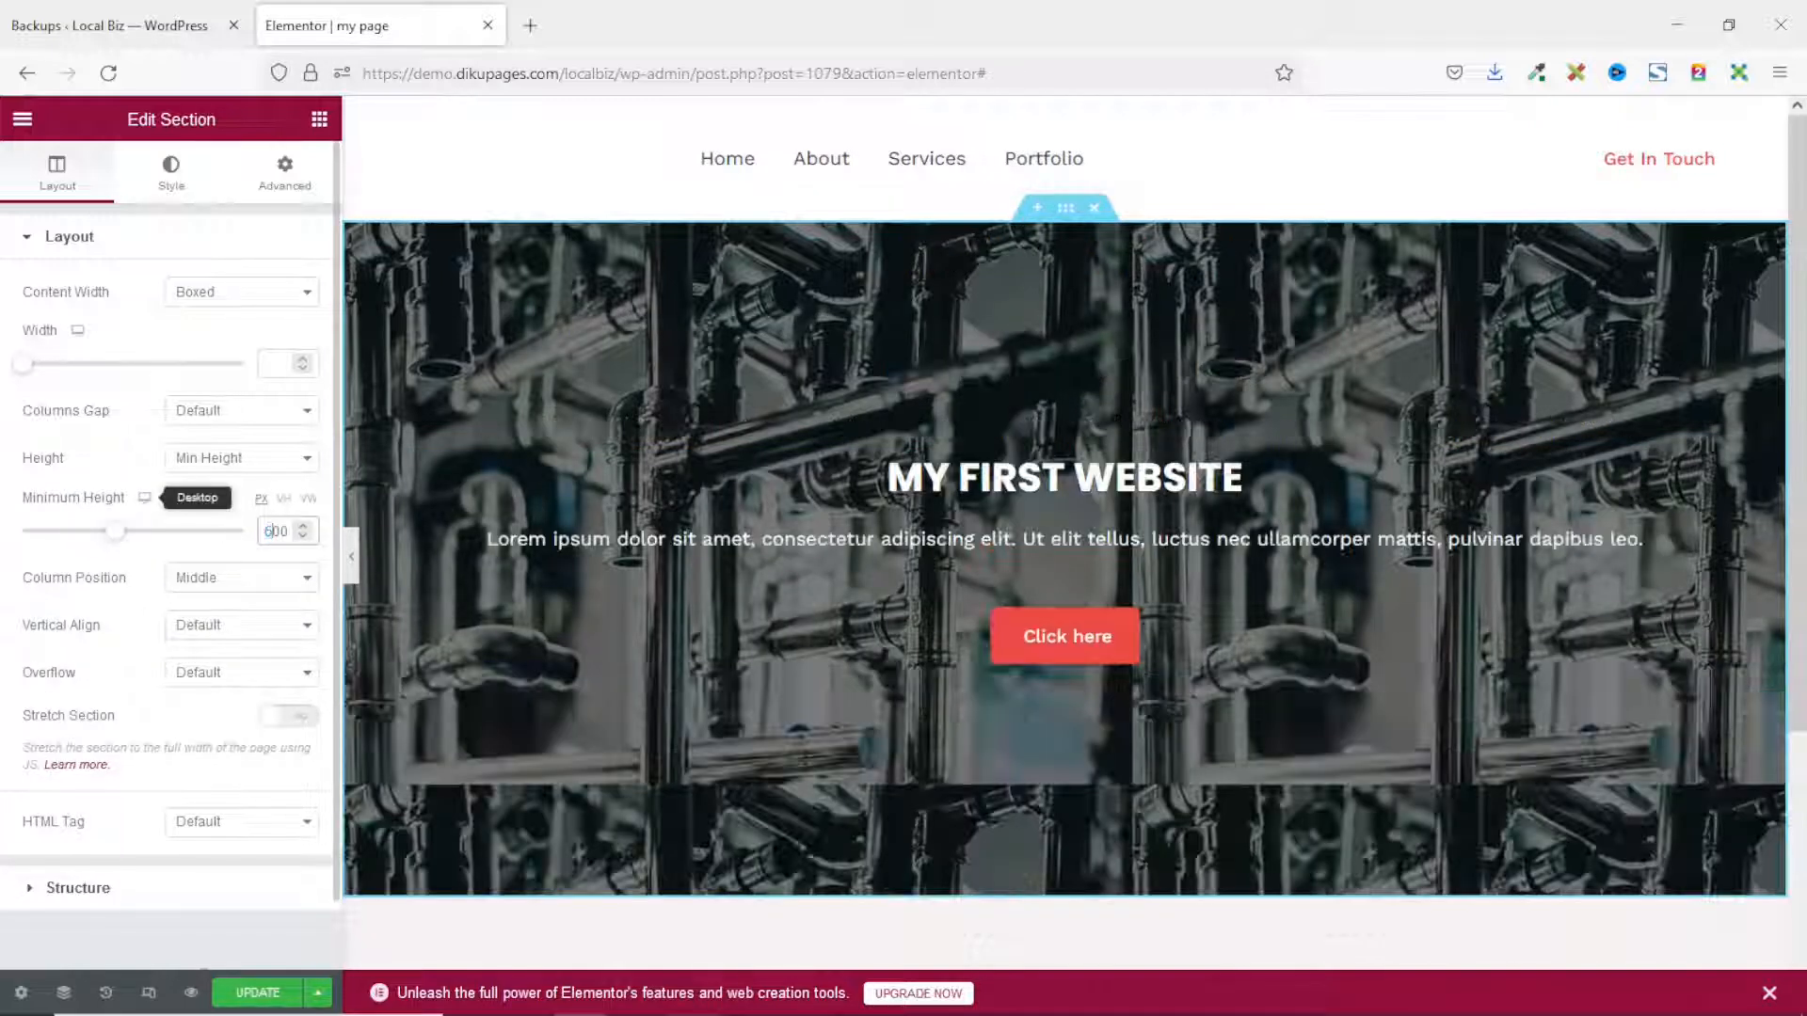
{"action": "left_click", "coordinate": [258, 994]}
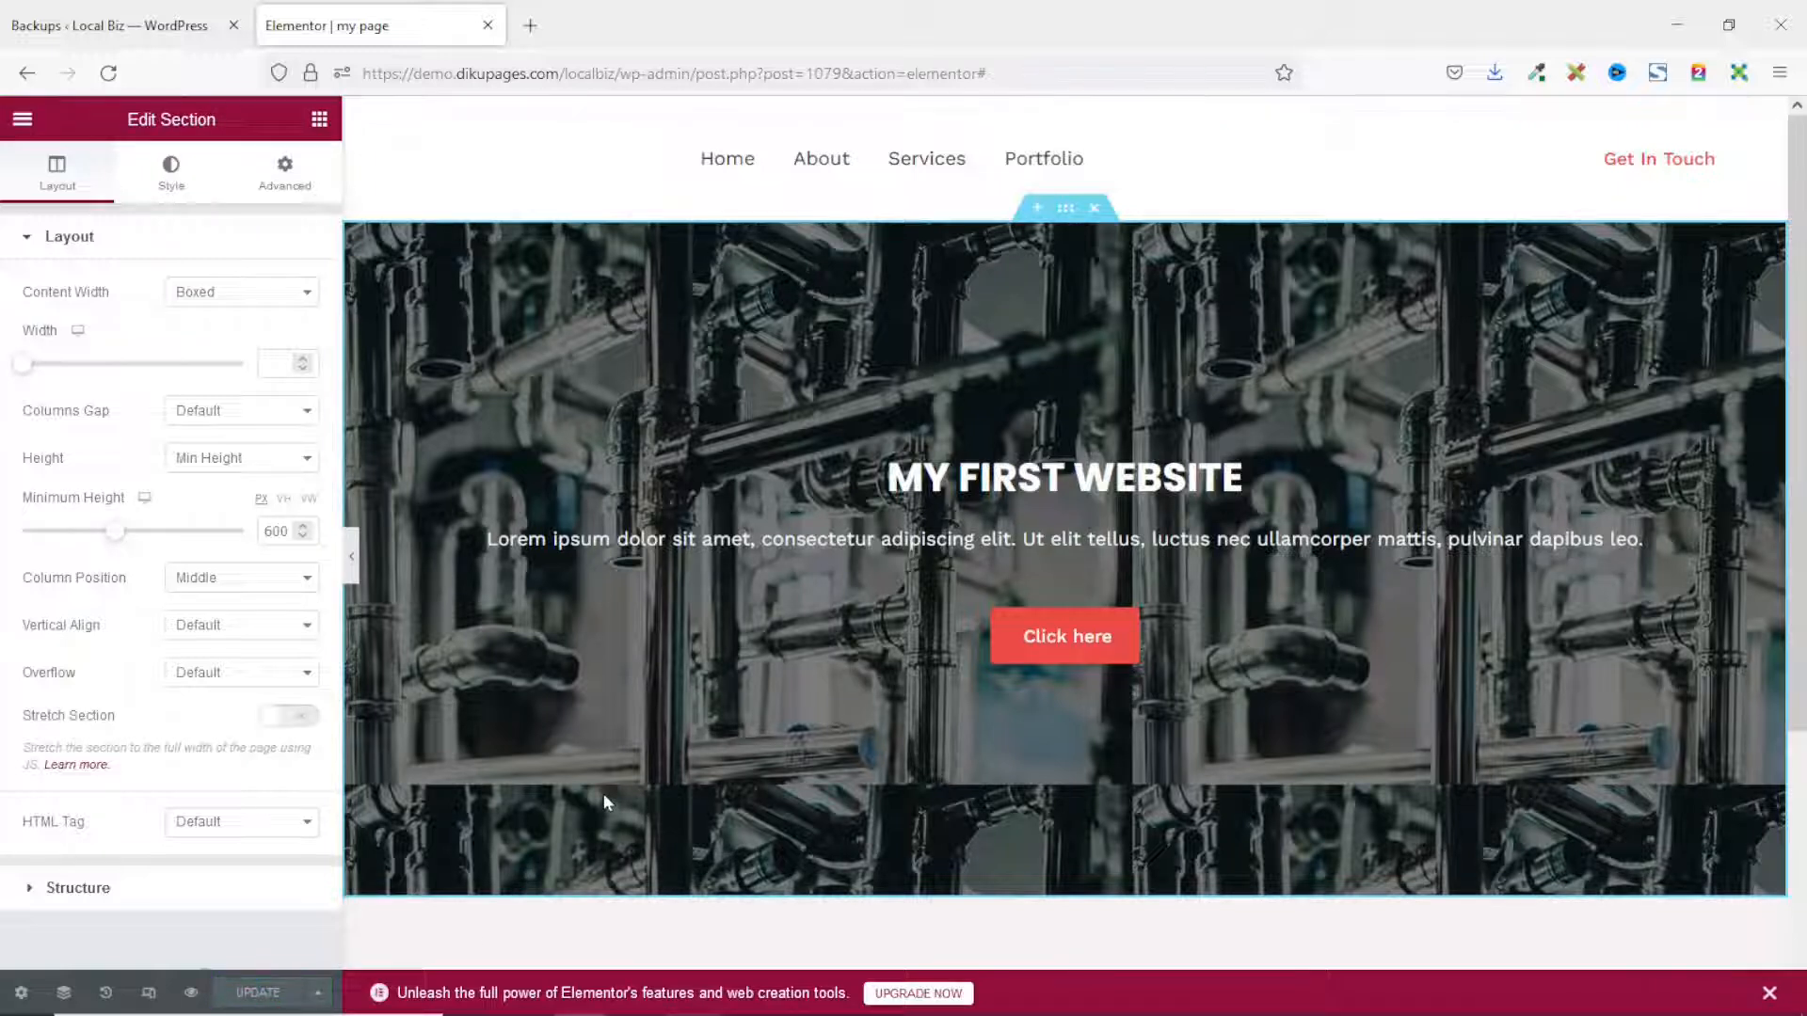
Exit Elementor to the dashboard and look through the site's current homepage
{"action": "left_click", "coordinate": [7, 124]}
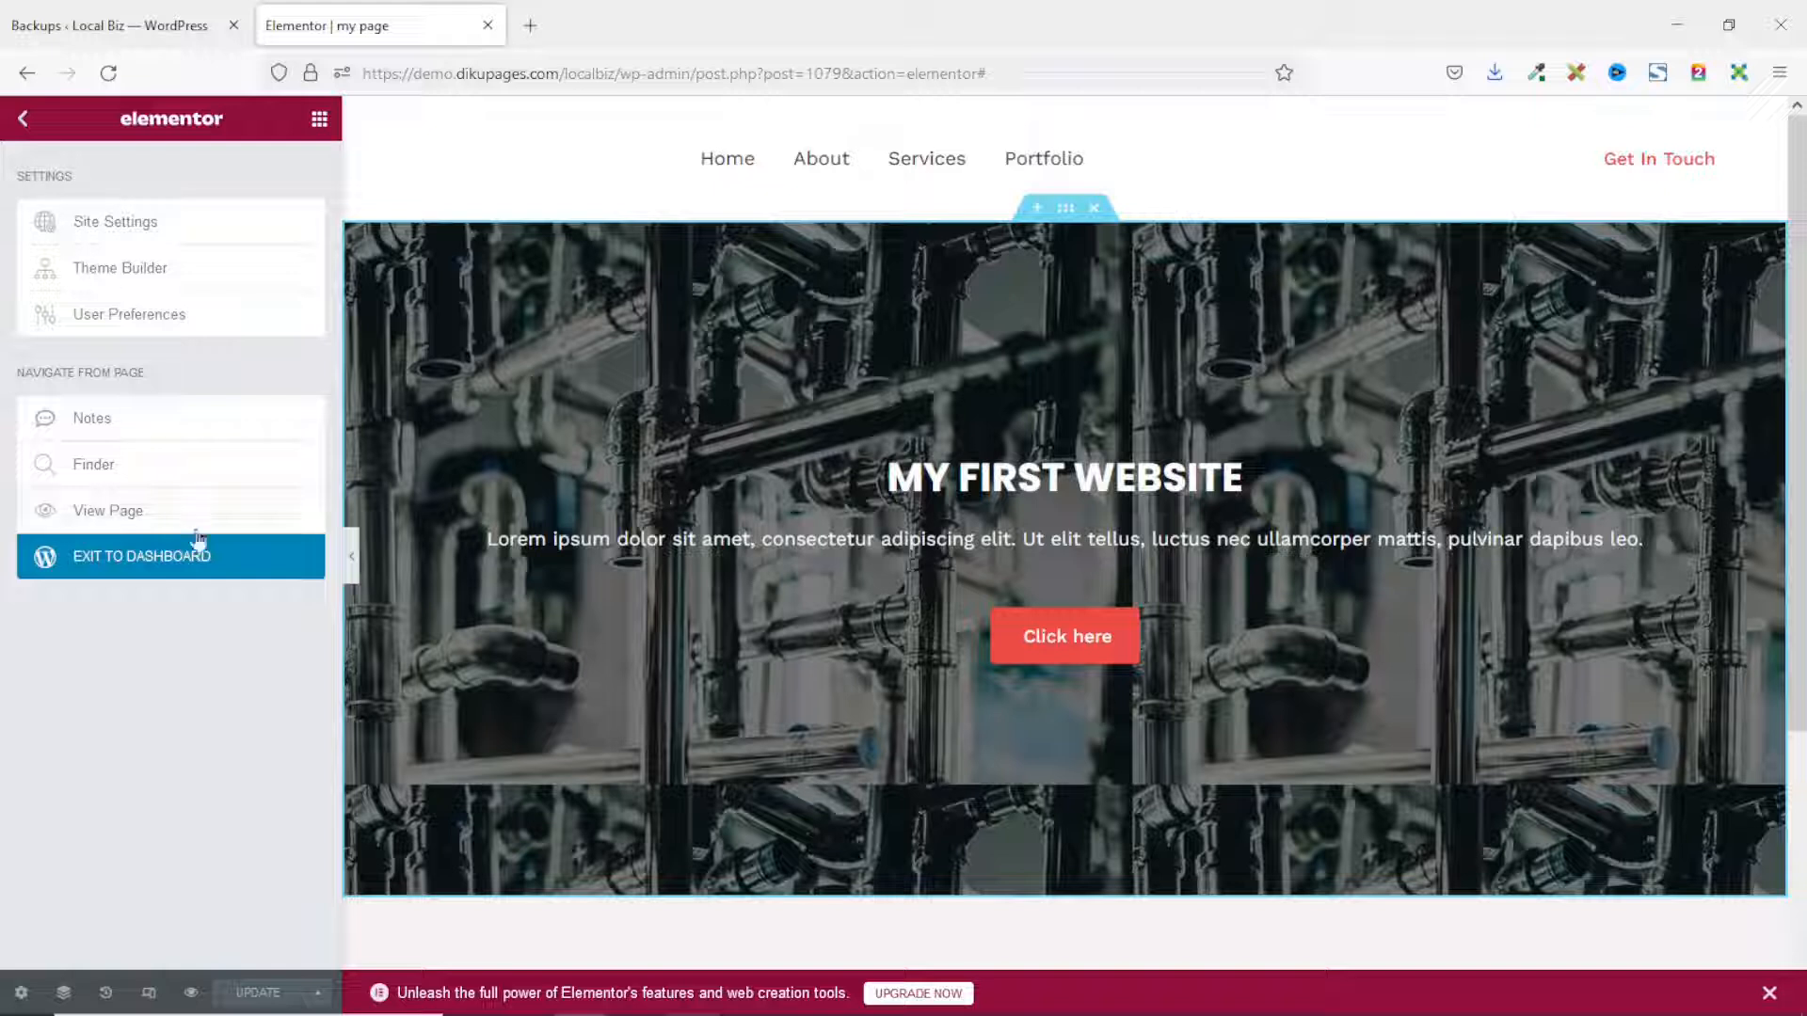
{"action": "left_click", "coordinate": [129, 565]}
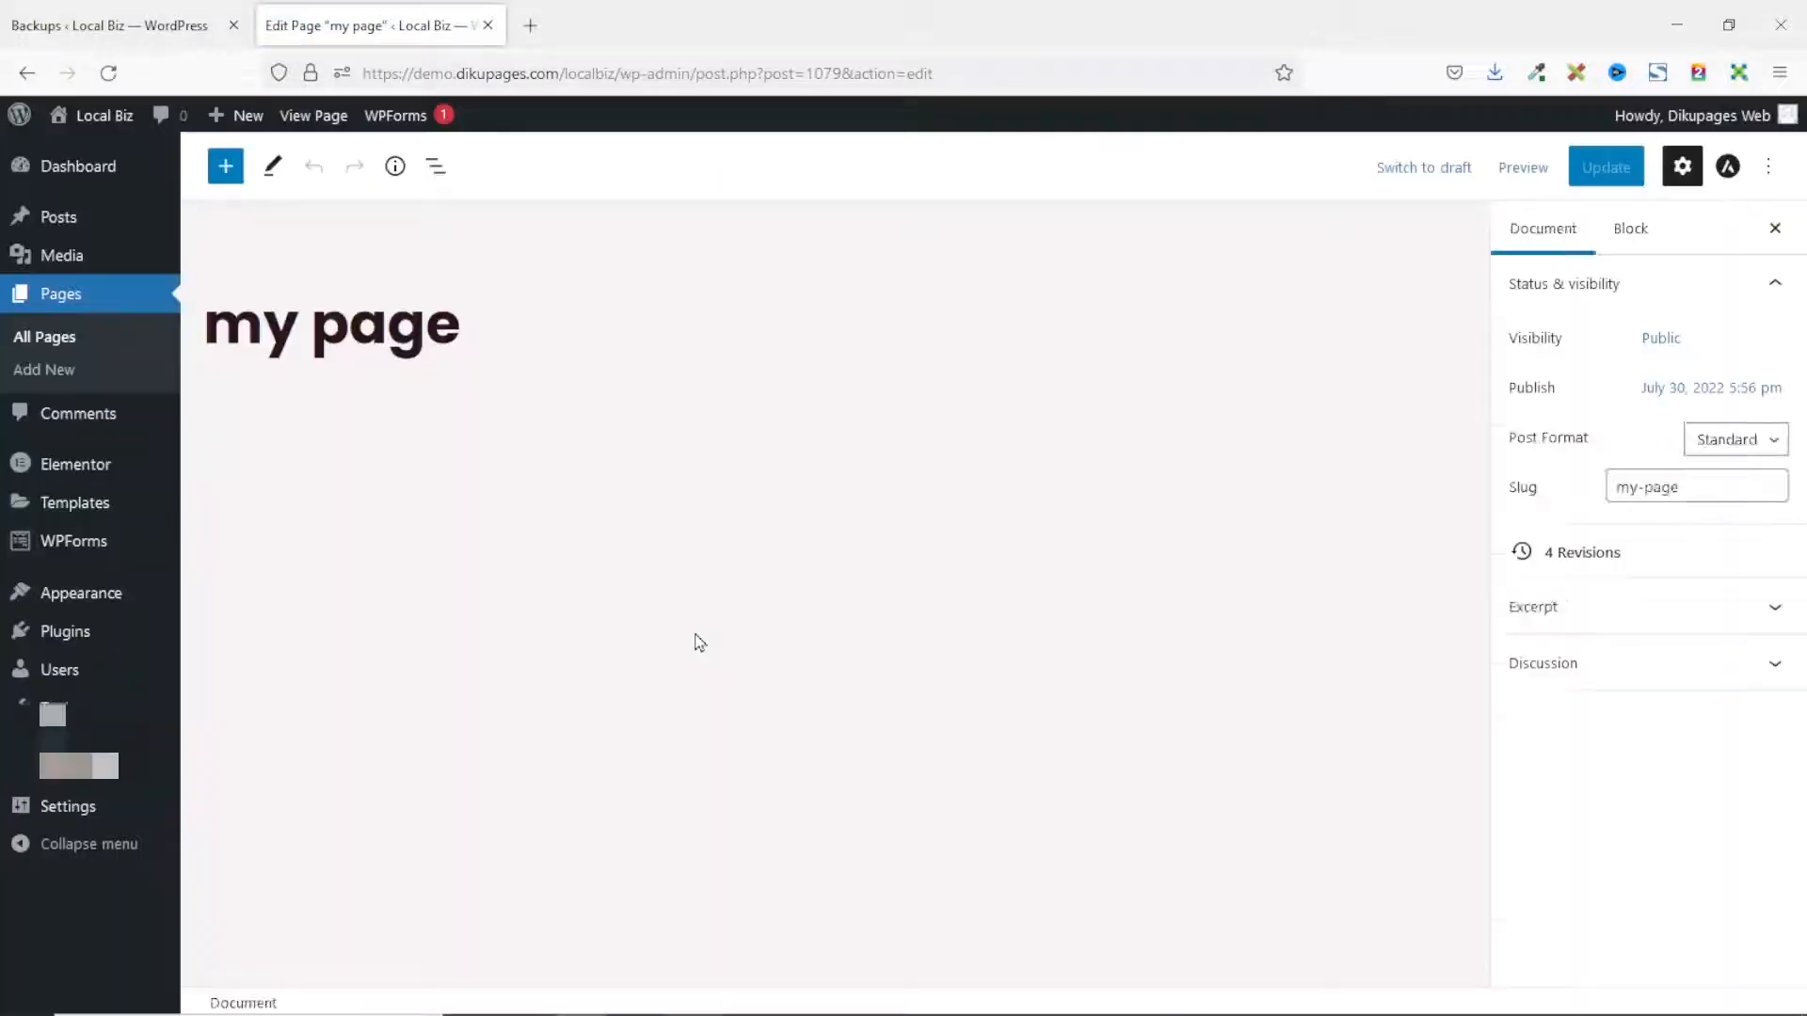
{"action": "left_click", "coordinate": [104, 118]}
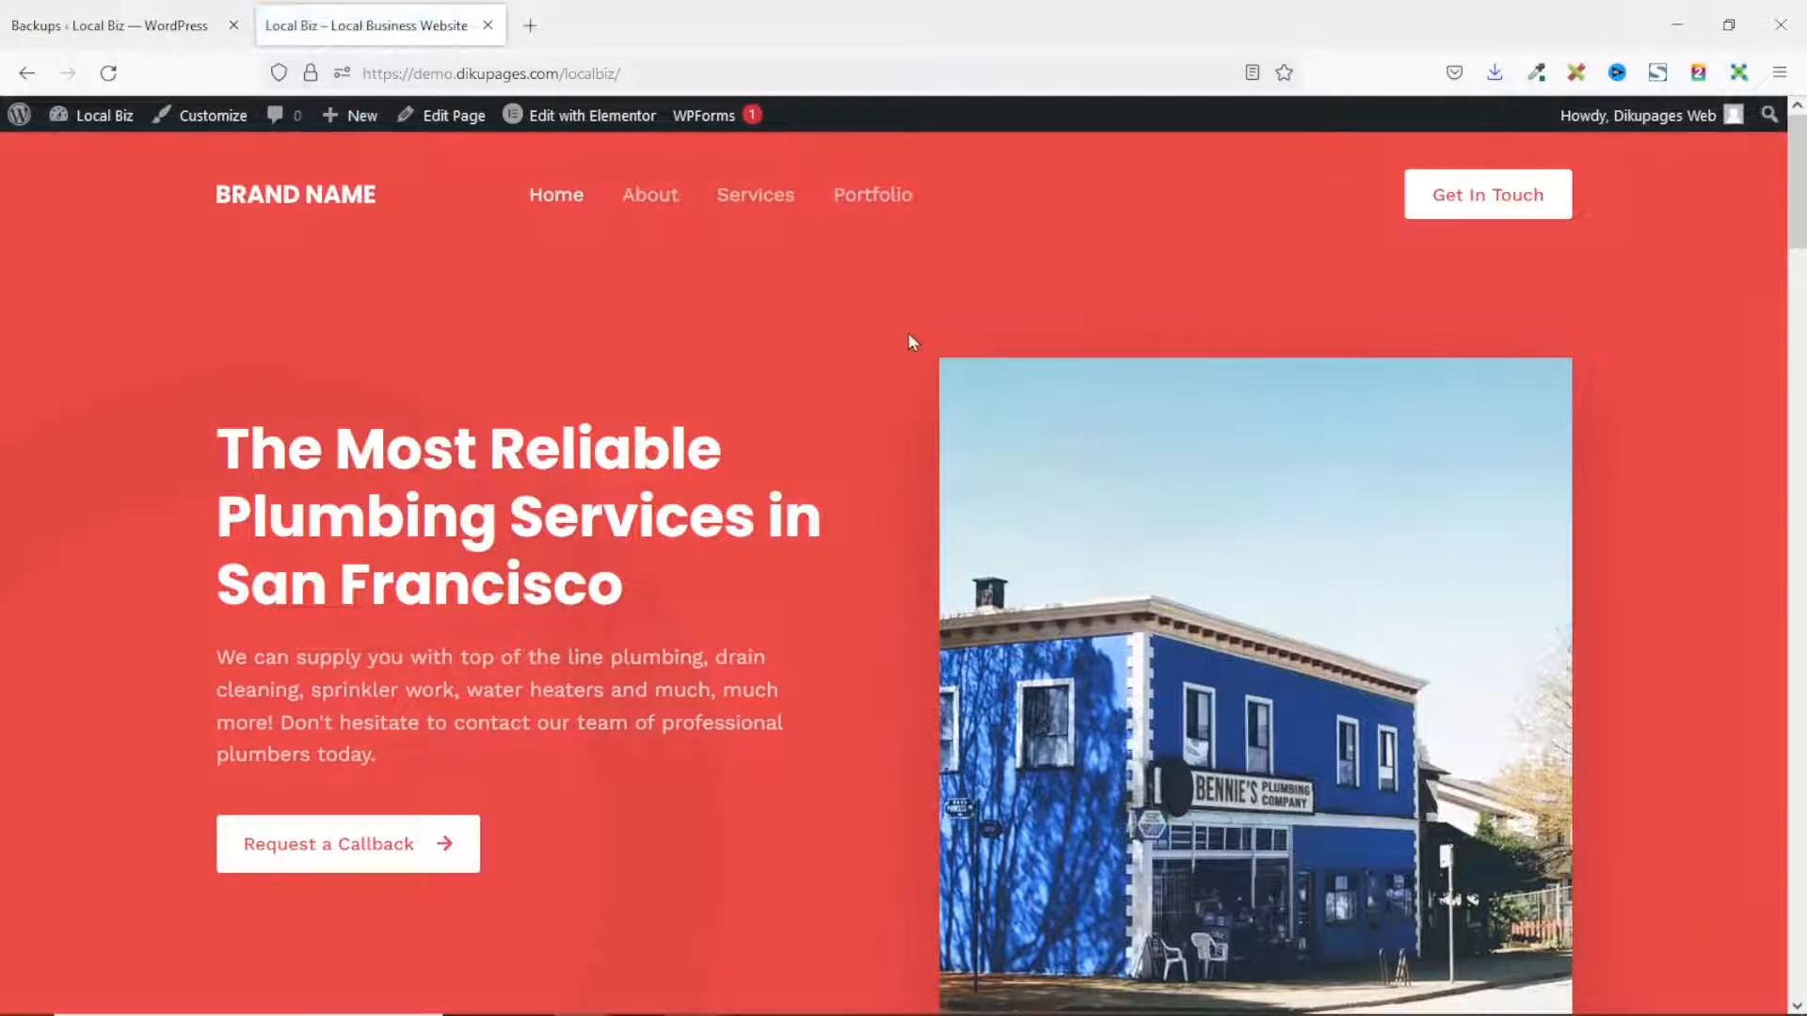
{"action": "scroll", "coordinate": [907, 341], "scroll_direction": "down", "scroll_amount": 15}
{"action": "scroll", "coordinate": [867, 546], "scroll_direction": "up", "scroll_amount": 8}
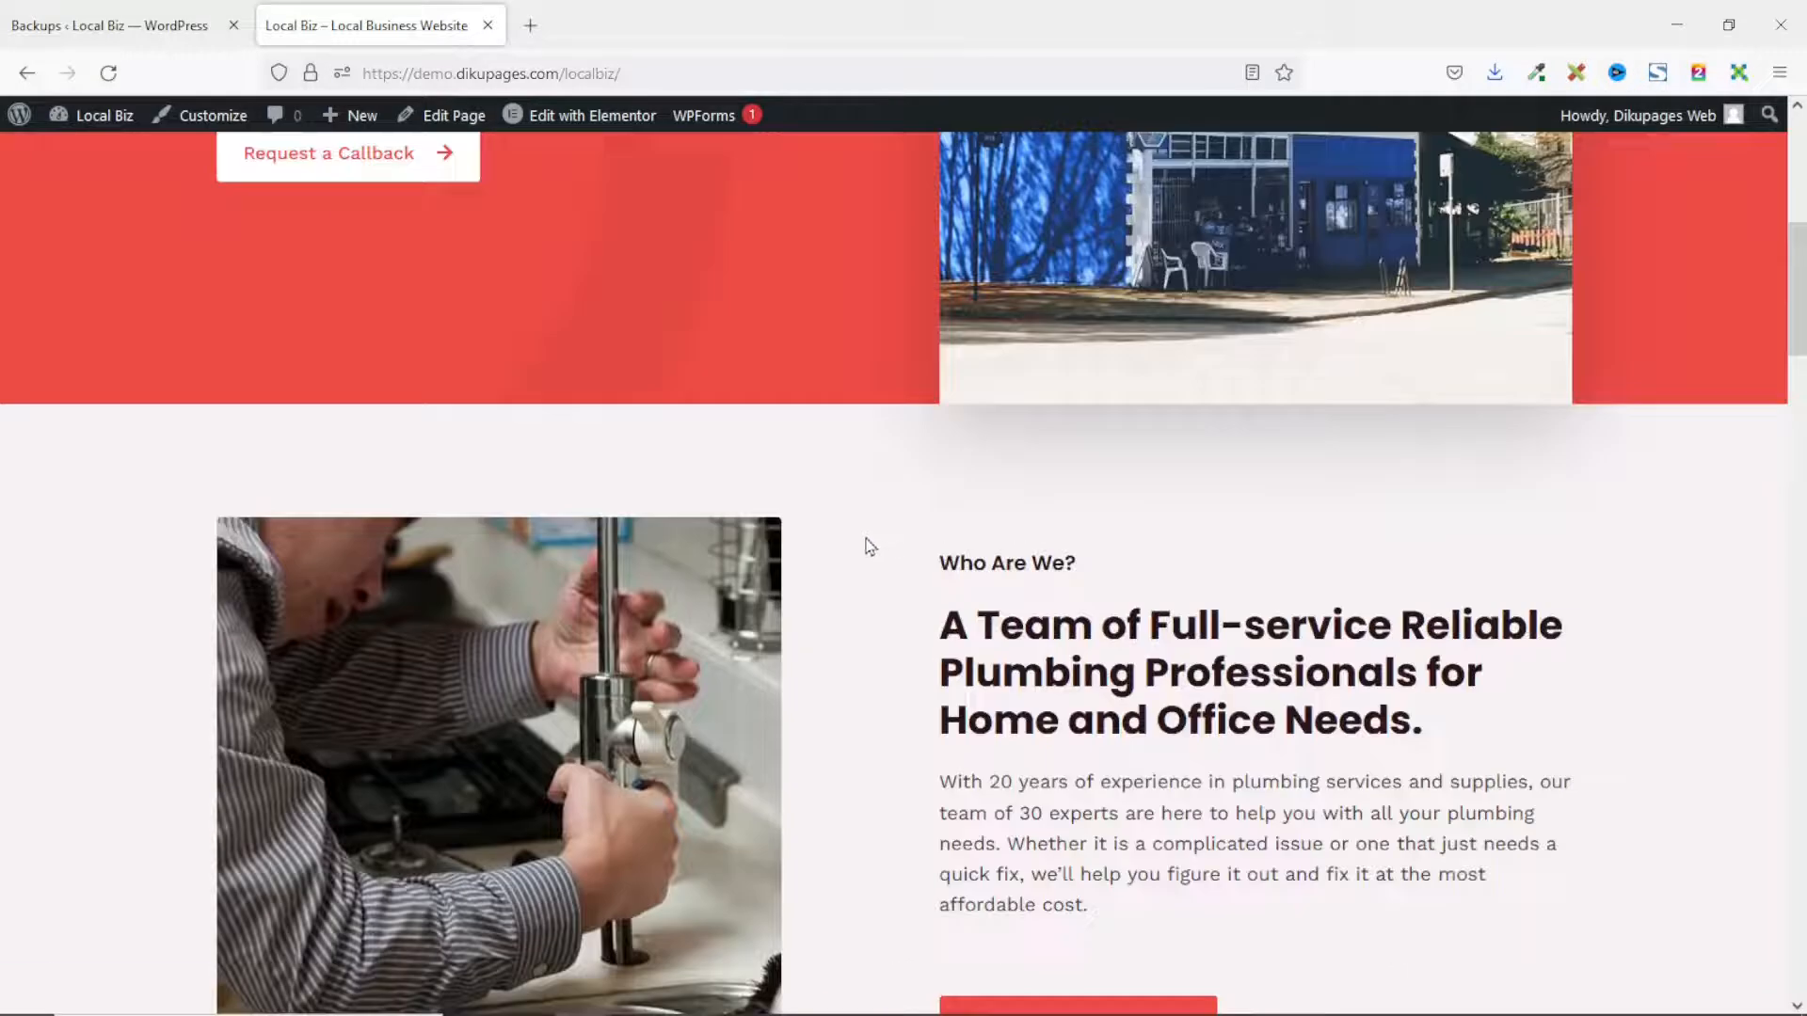
{"action": "scroll", "coordinate": [868, 546], "scroll_direction": "up", "scroll_amount": 7}
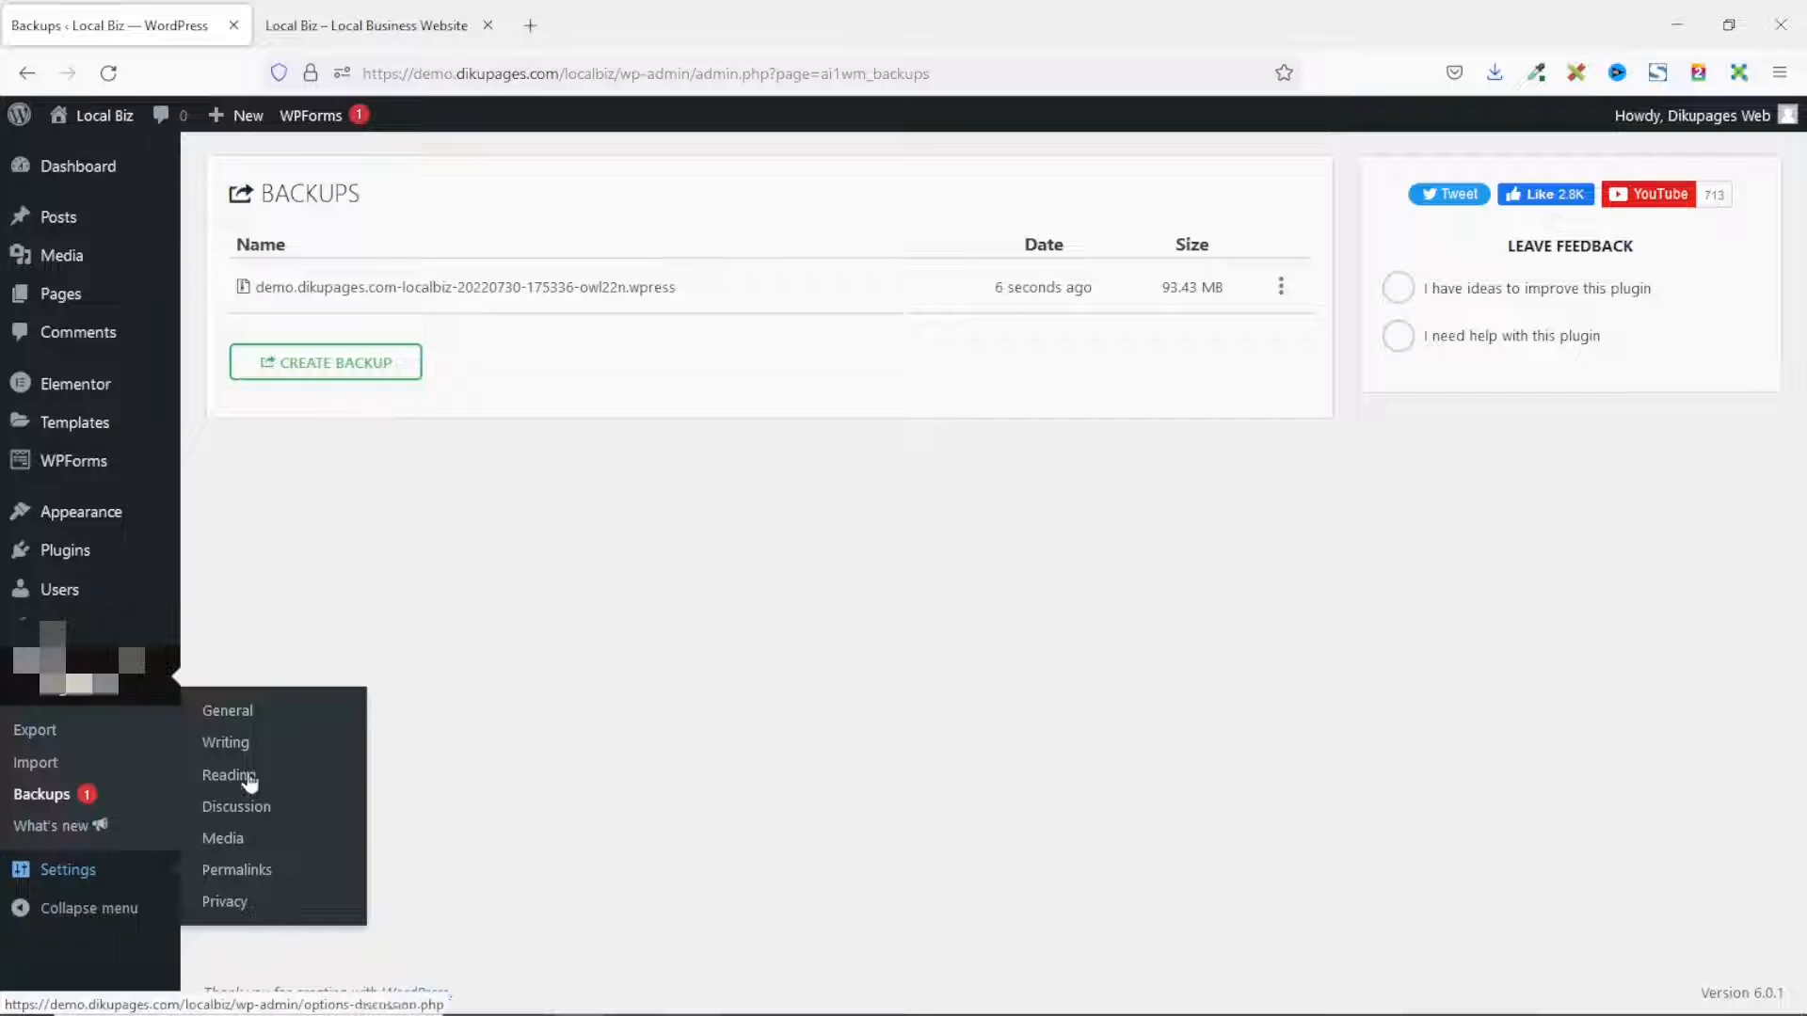
Set the static homepage to "my page" in the Reading settings and save the changes
{"action": "left_click", "coordinate": [234, 778]}
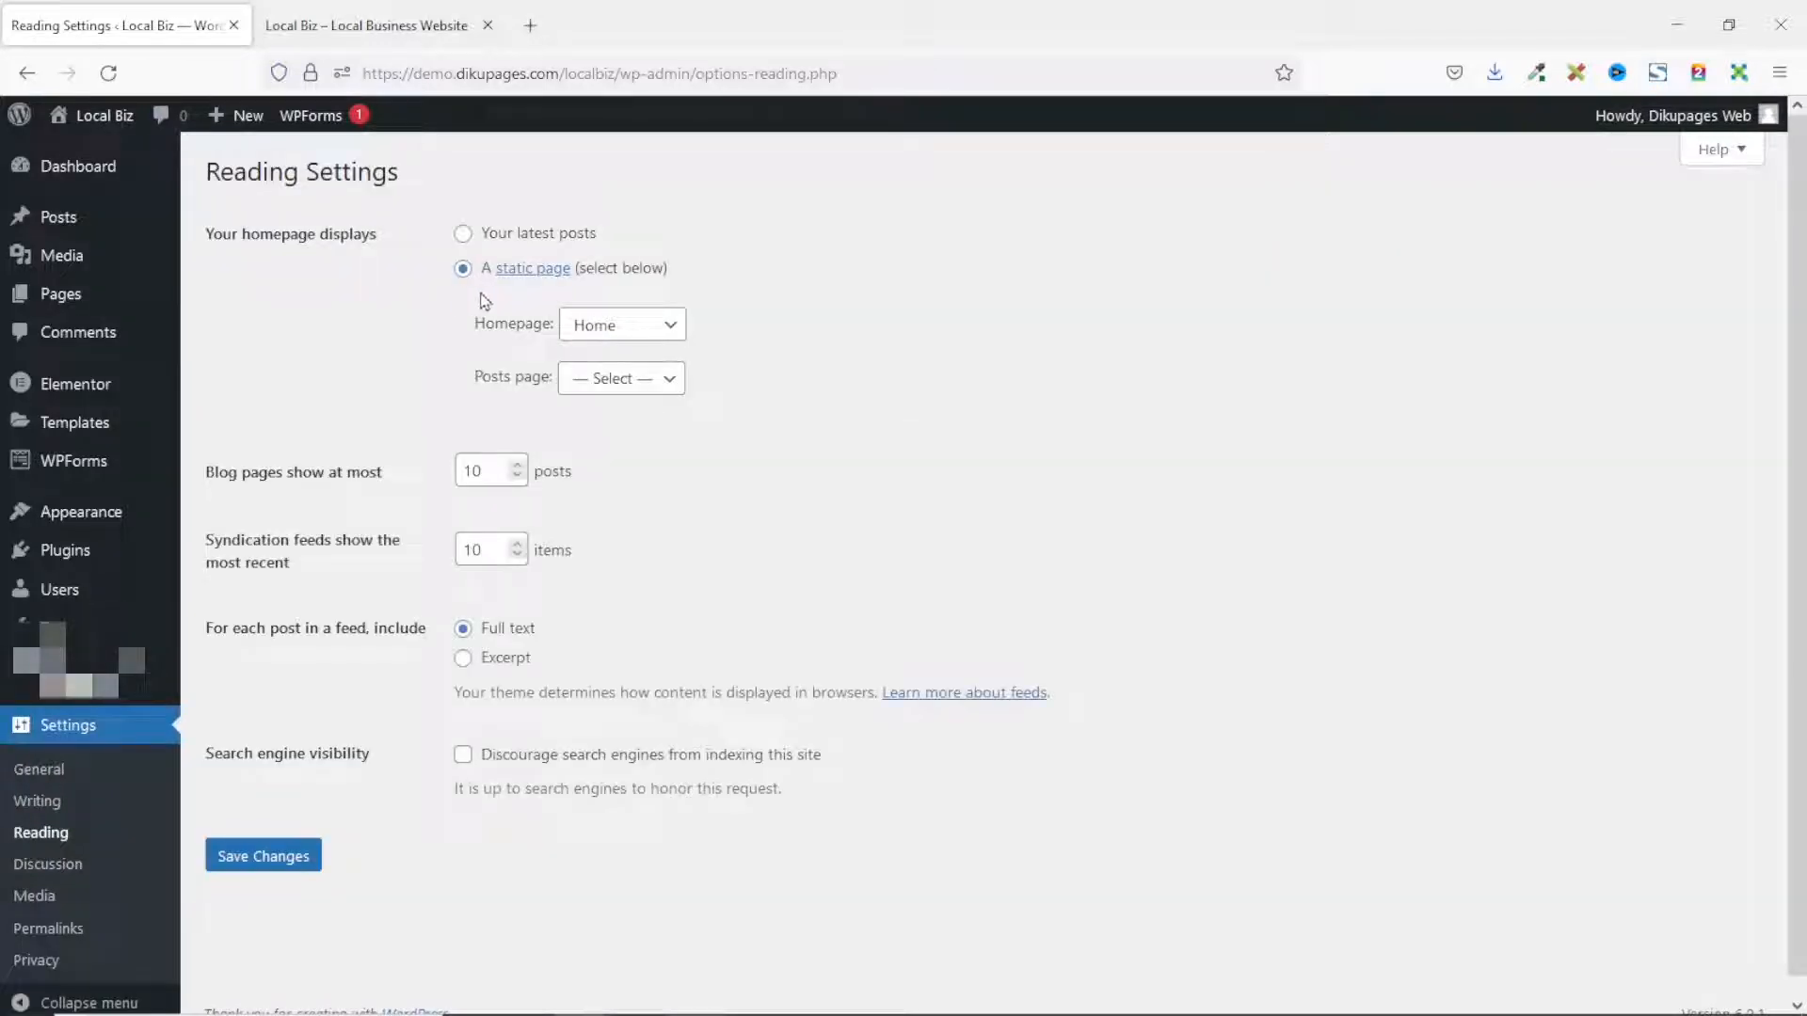
{"action": "left_click", "coordinate": [641, 330]}
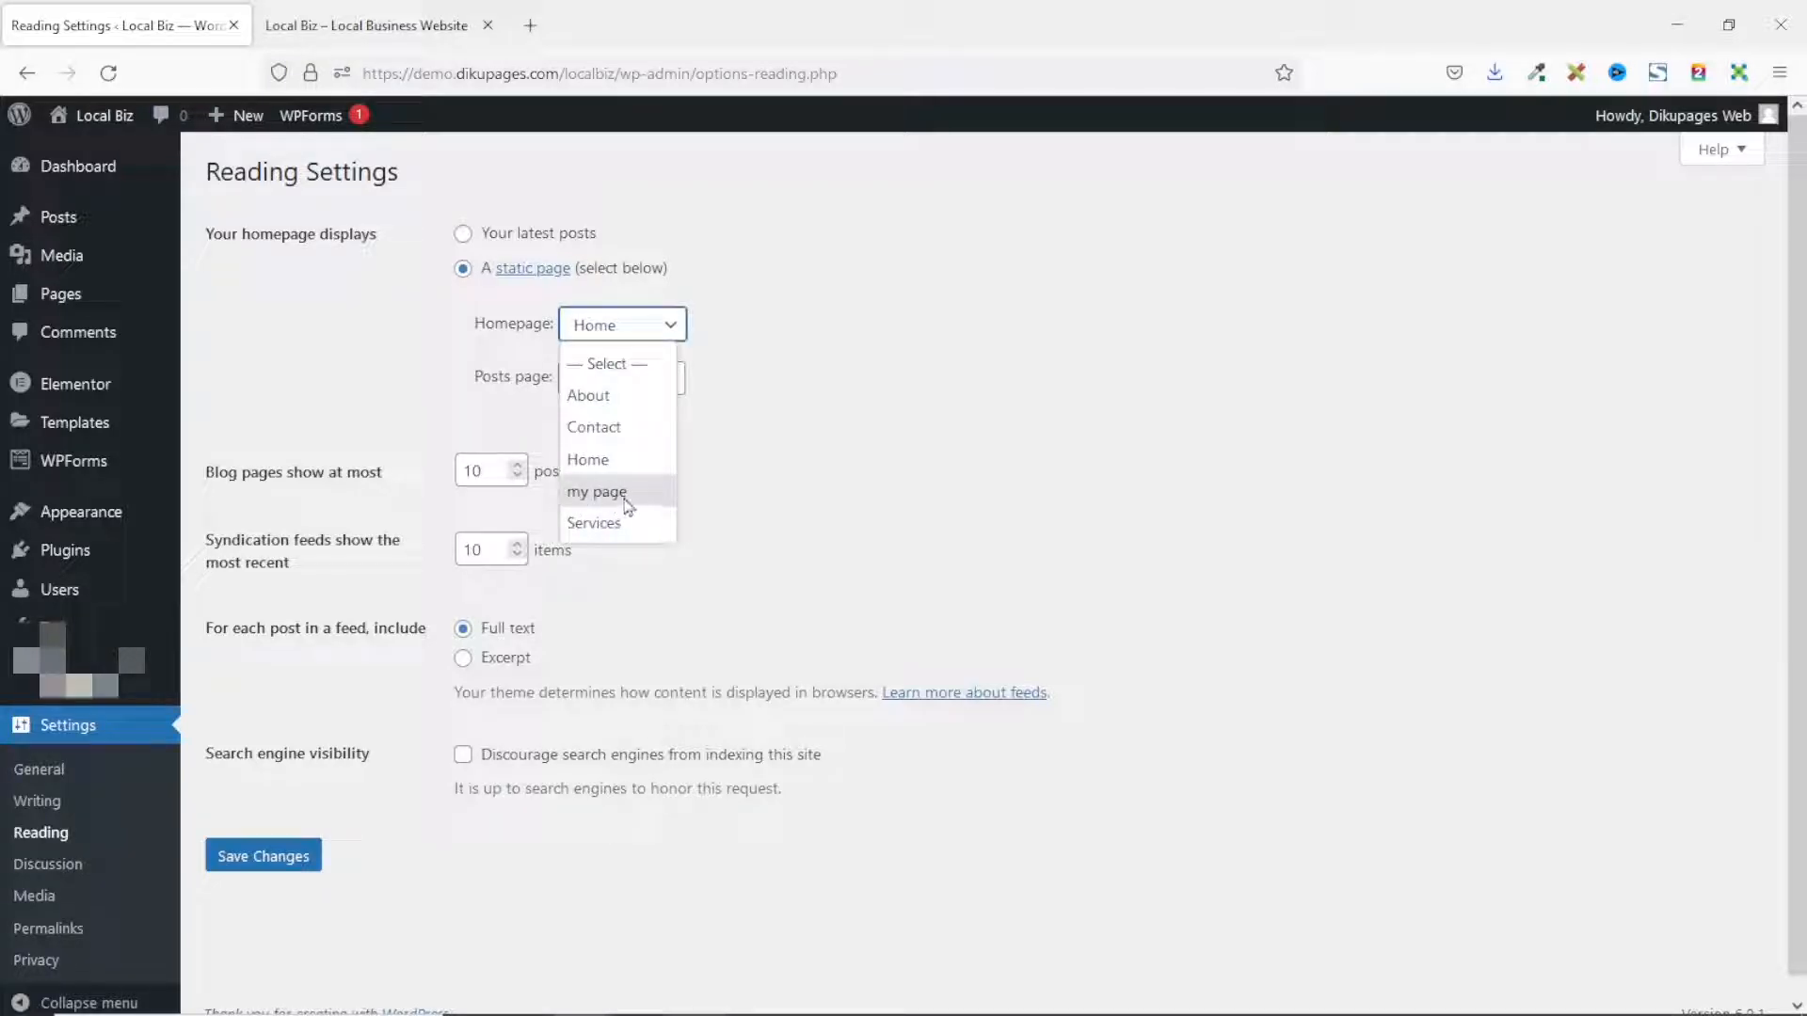
{"action": "left_click", "coordinate": [597, 492]}
{"action": "left_click", "coordinate": [268, 858]}
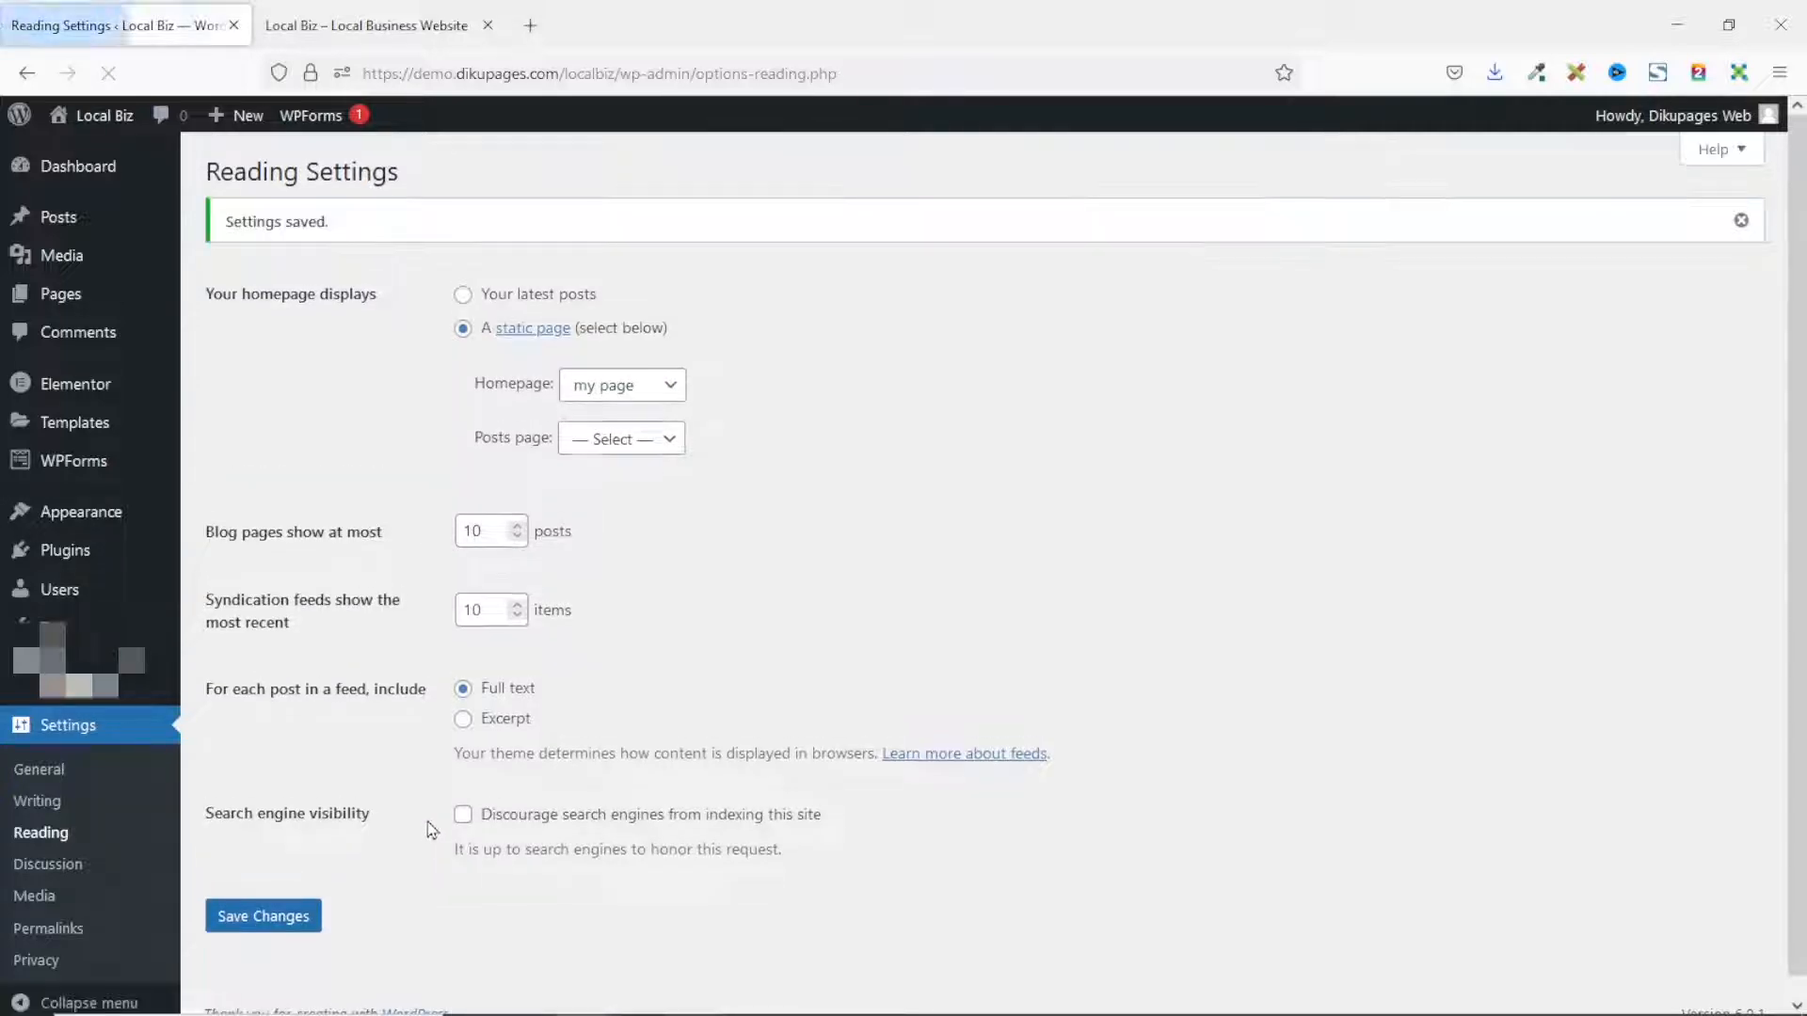
Reload the live site and examine its homepage
{"action": "left_click", "coordinate": [398, 40]}
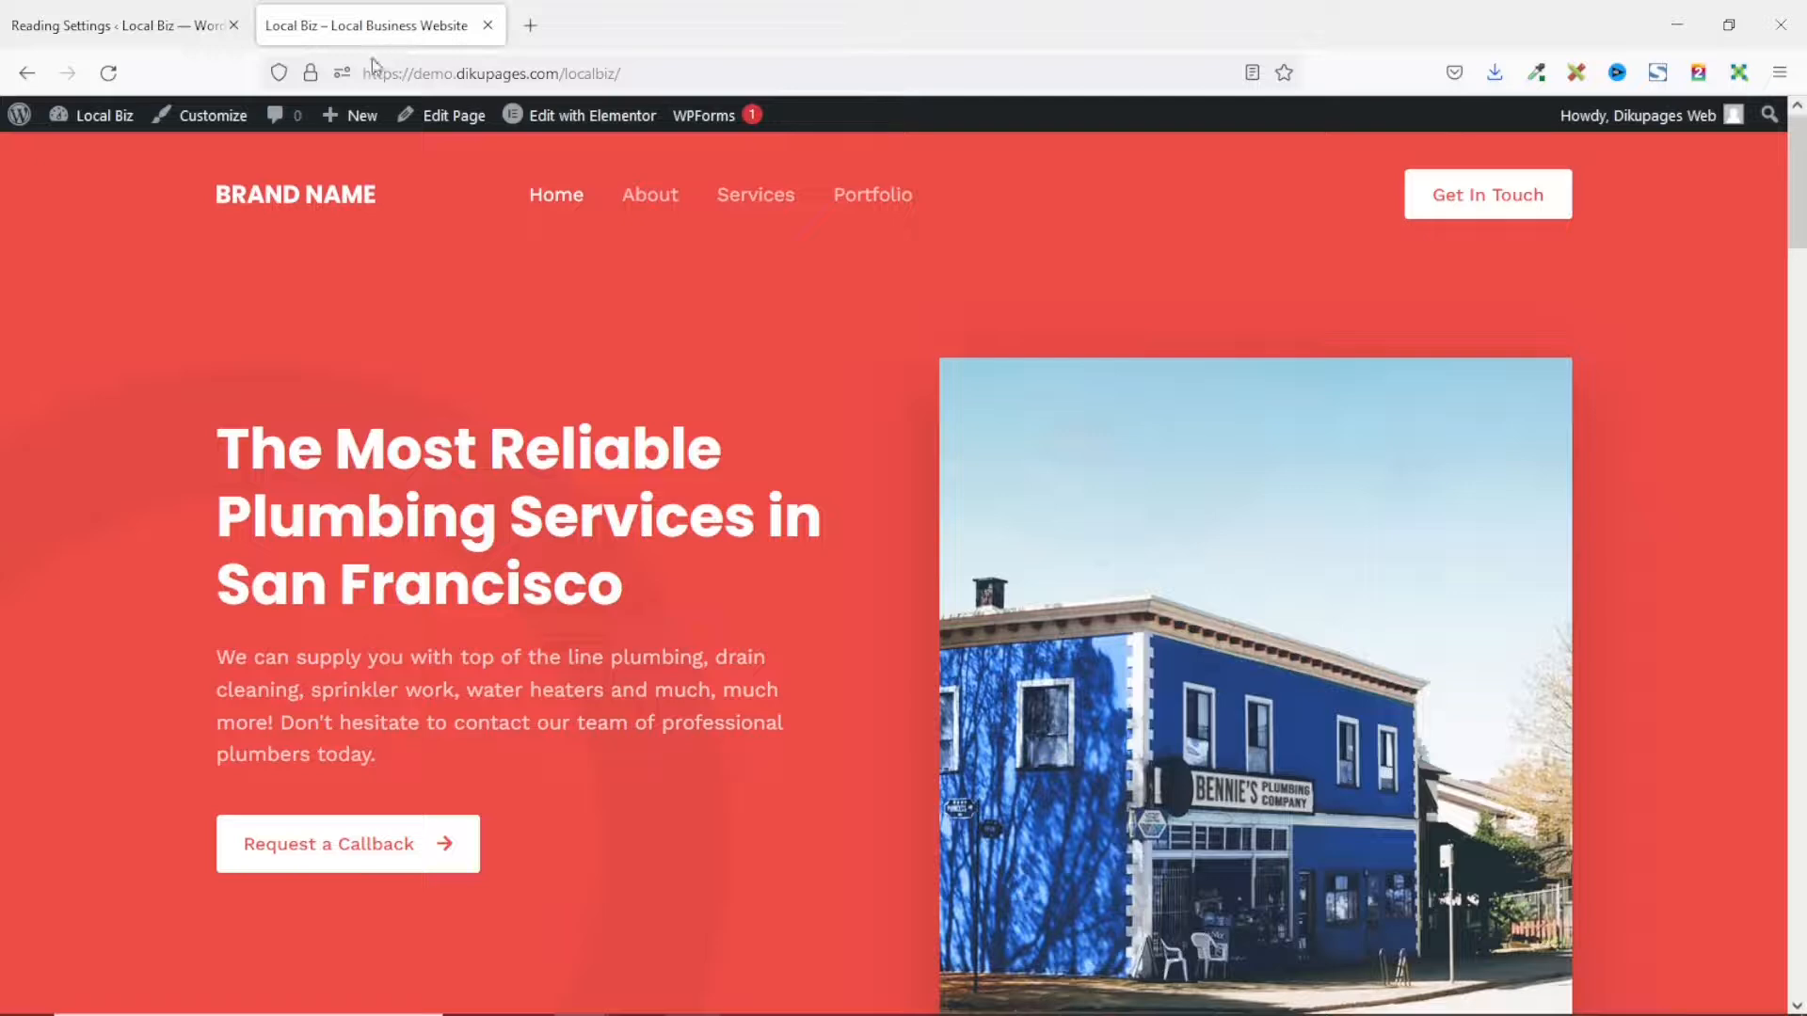
{"action": "left_click", "coordinate": [109, 73]}
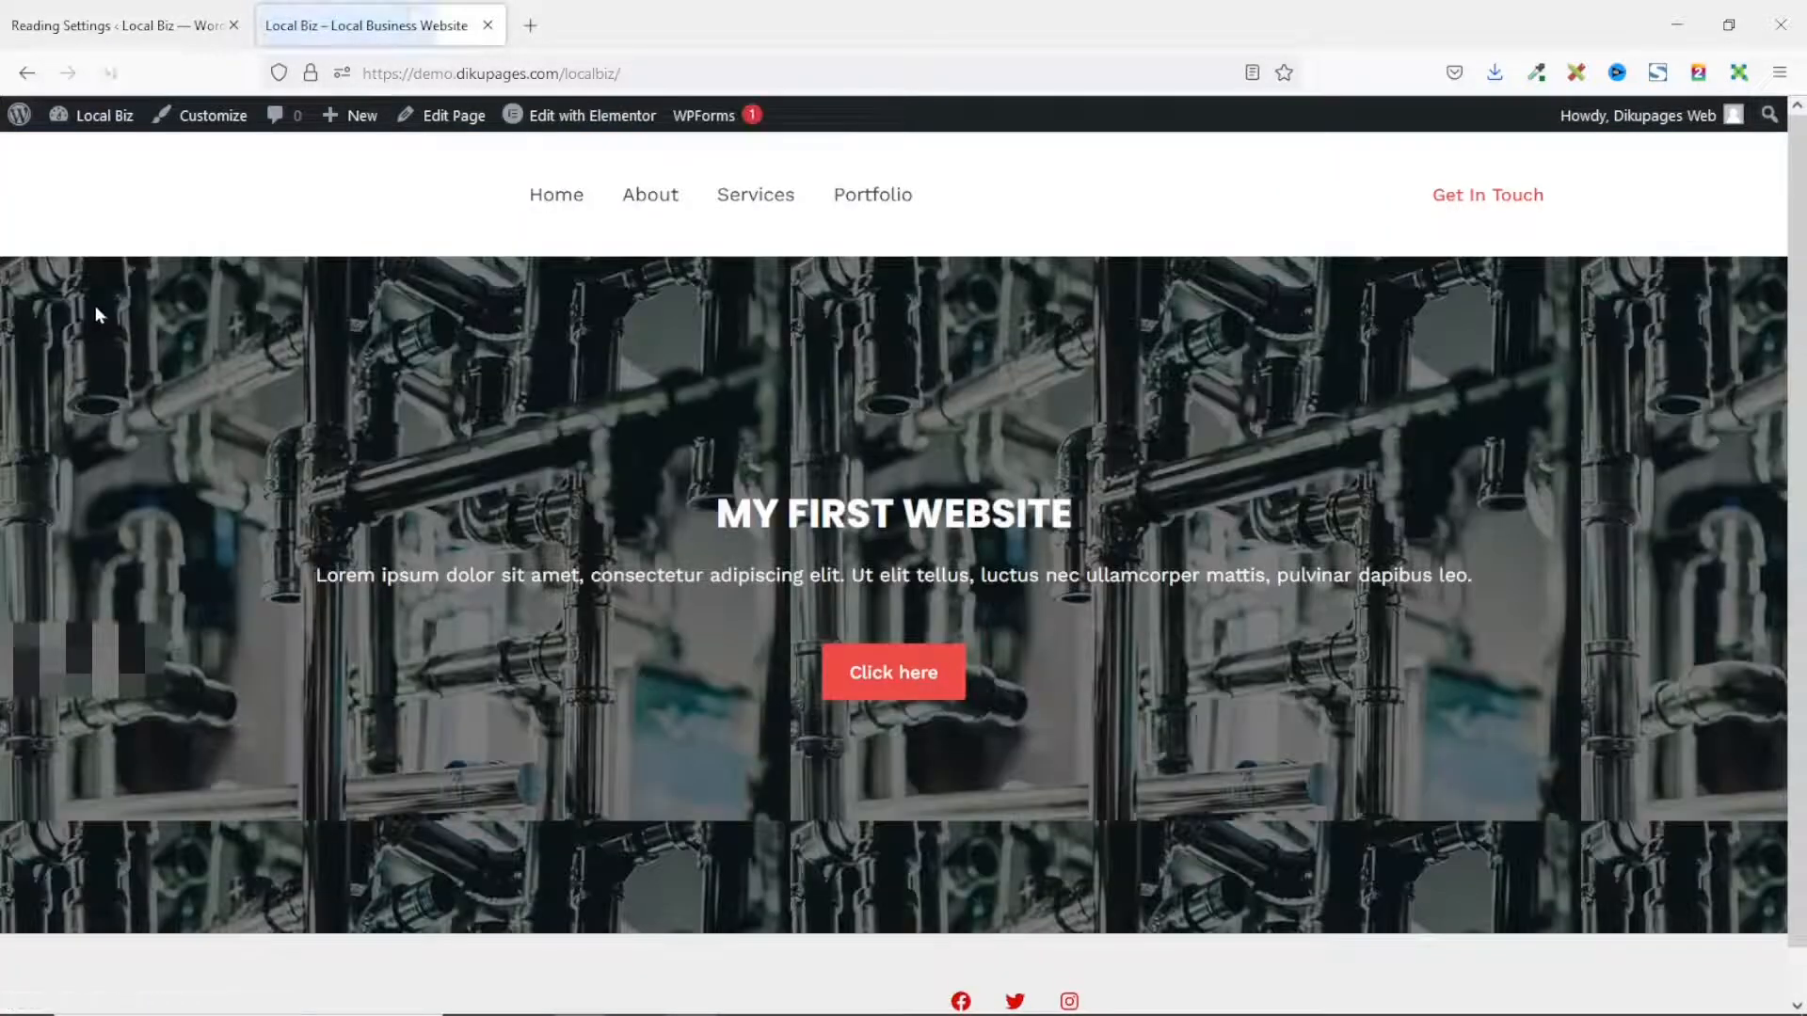
{"action": "scroll", "coordinate": [1303, 443], "scroll_direction": "down", "scroll_amount": 1}
{"action": "scroll", "coordinate": [1304, 440], "scroll_direction": "up", "scroll_amount": 1}
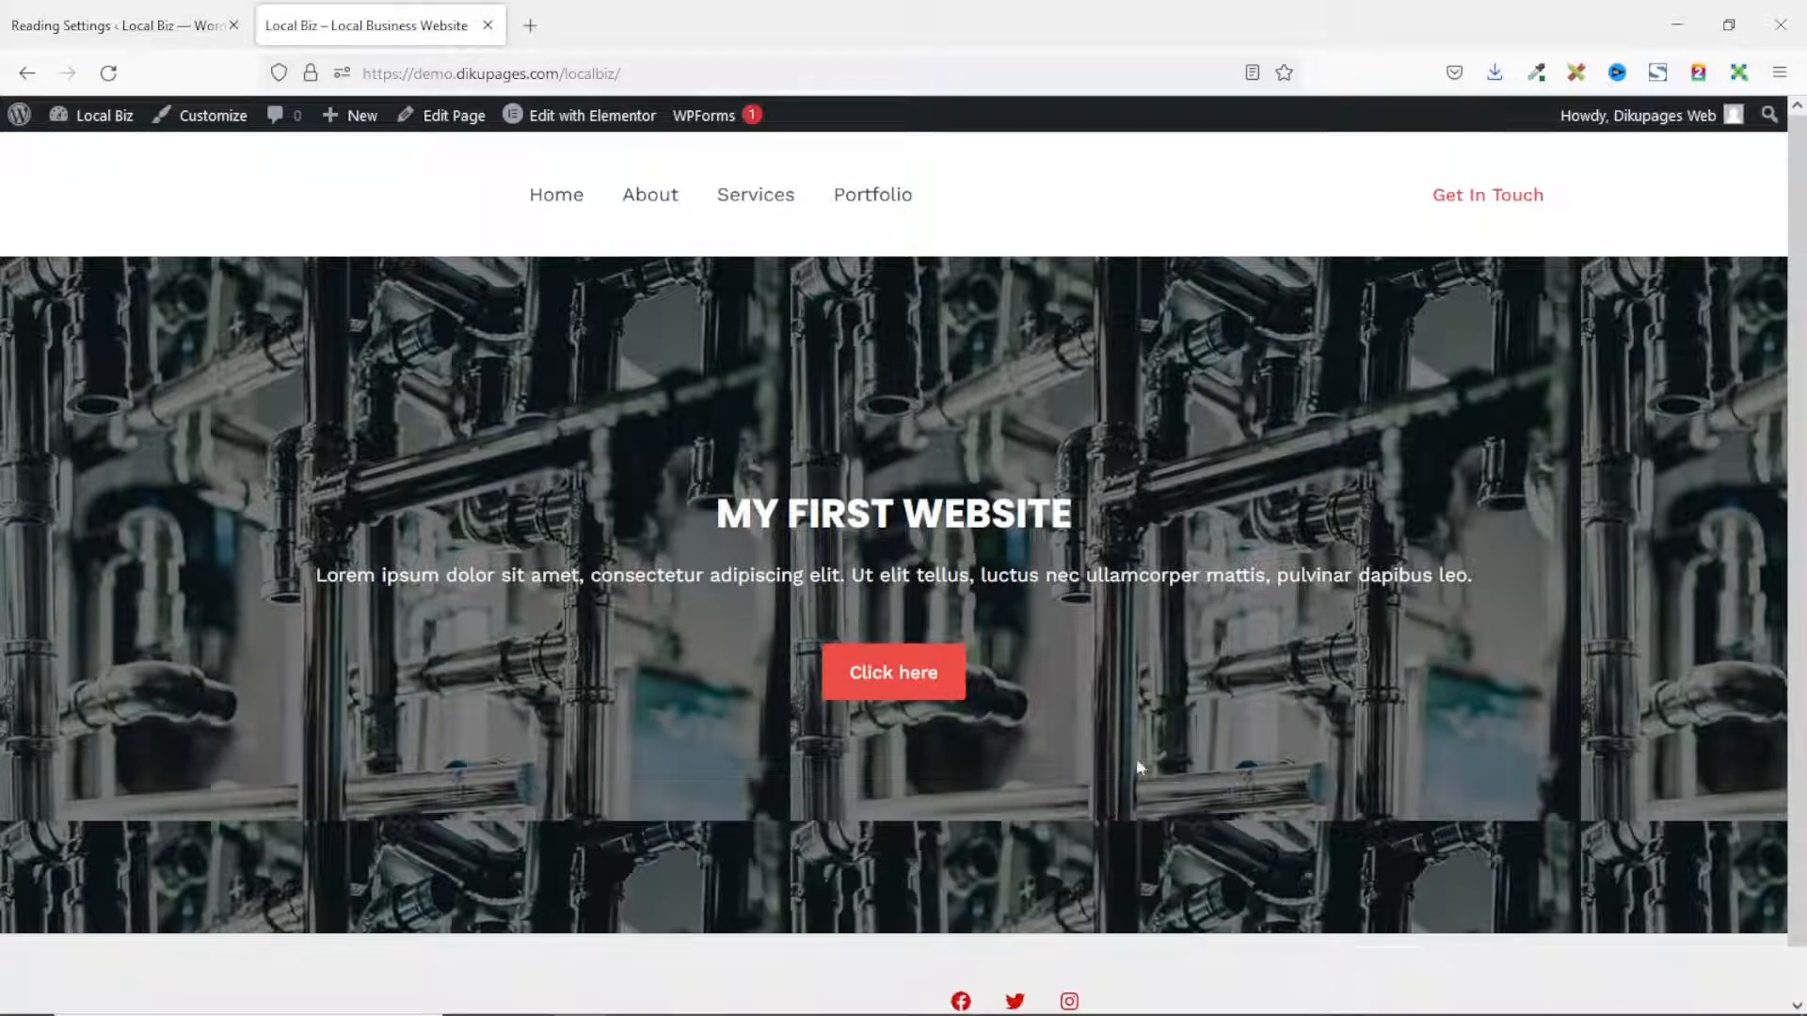
{"action": "scroll", "coordinate": [1082, 754], "scroll_direction": "down", "scroll_amount": 1}
{"action": "scroll", "coordinate": [1089, 758], "scroll_direction": "up", "scroll_amount": 1}
Check the homepage choices in the Reading settings without changing the selection, and return to the live site
{"action": "left_click", "coordinate": [127, 25]}
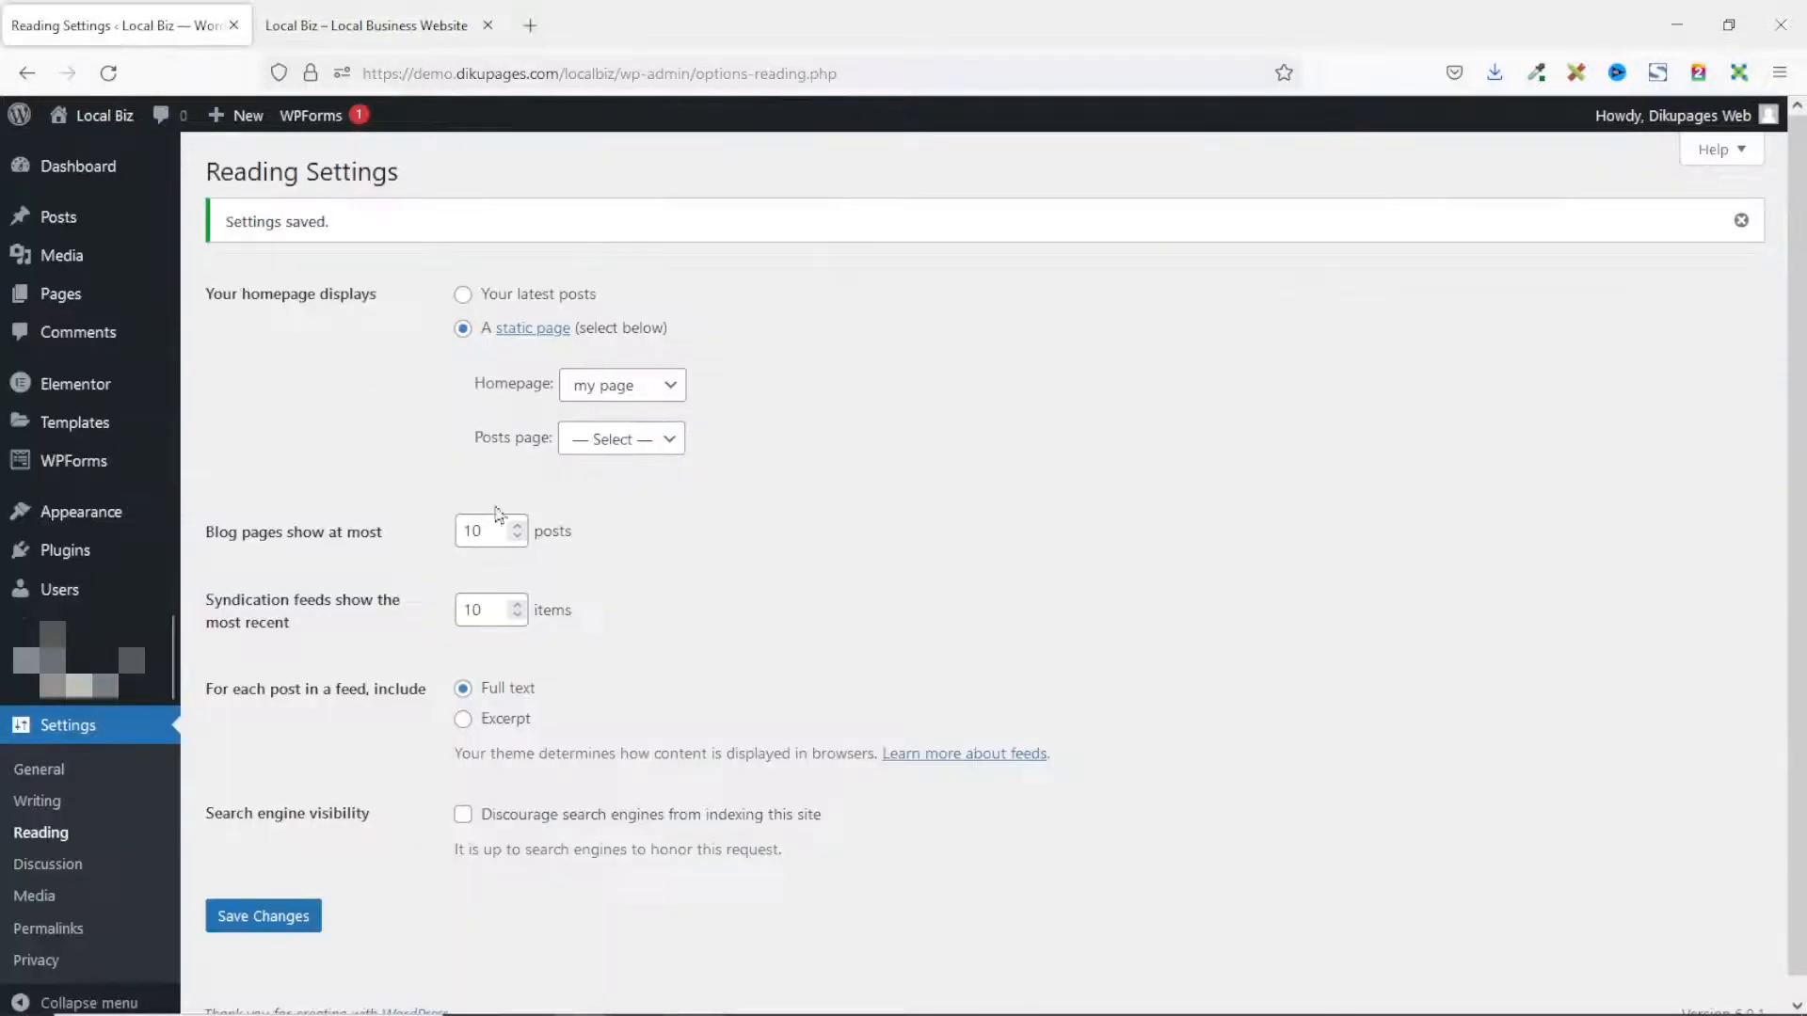
{"action": "left_click", "coordinate": [637, 399]}
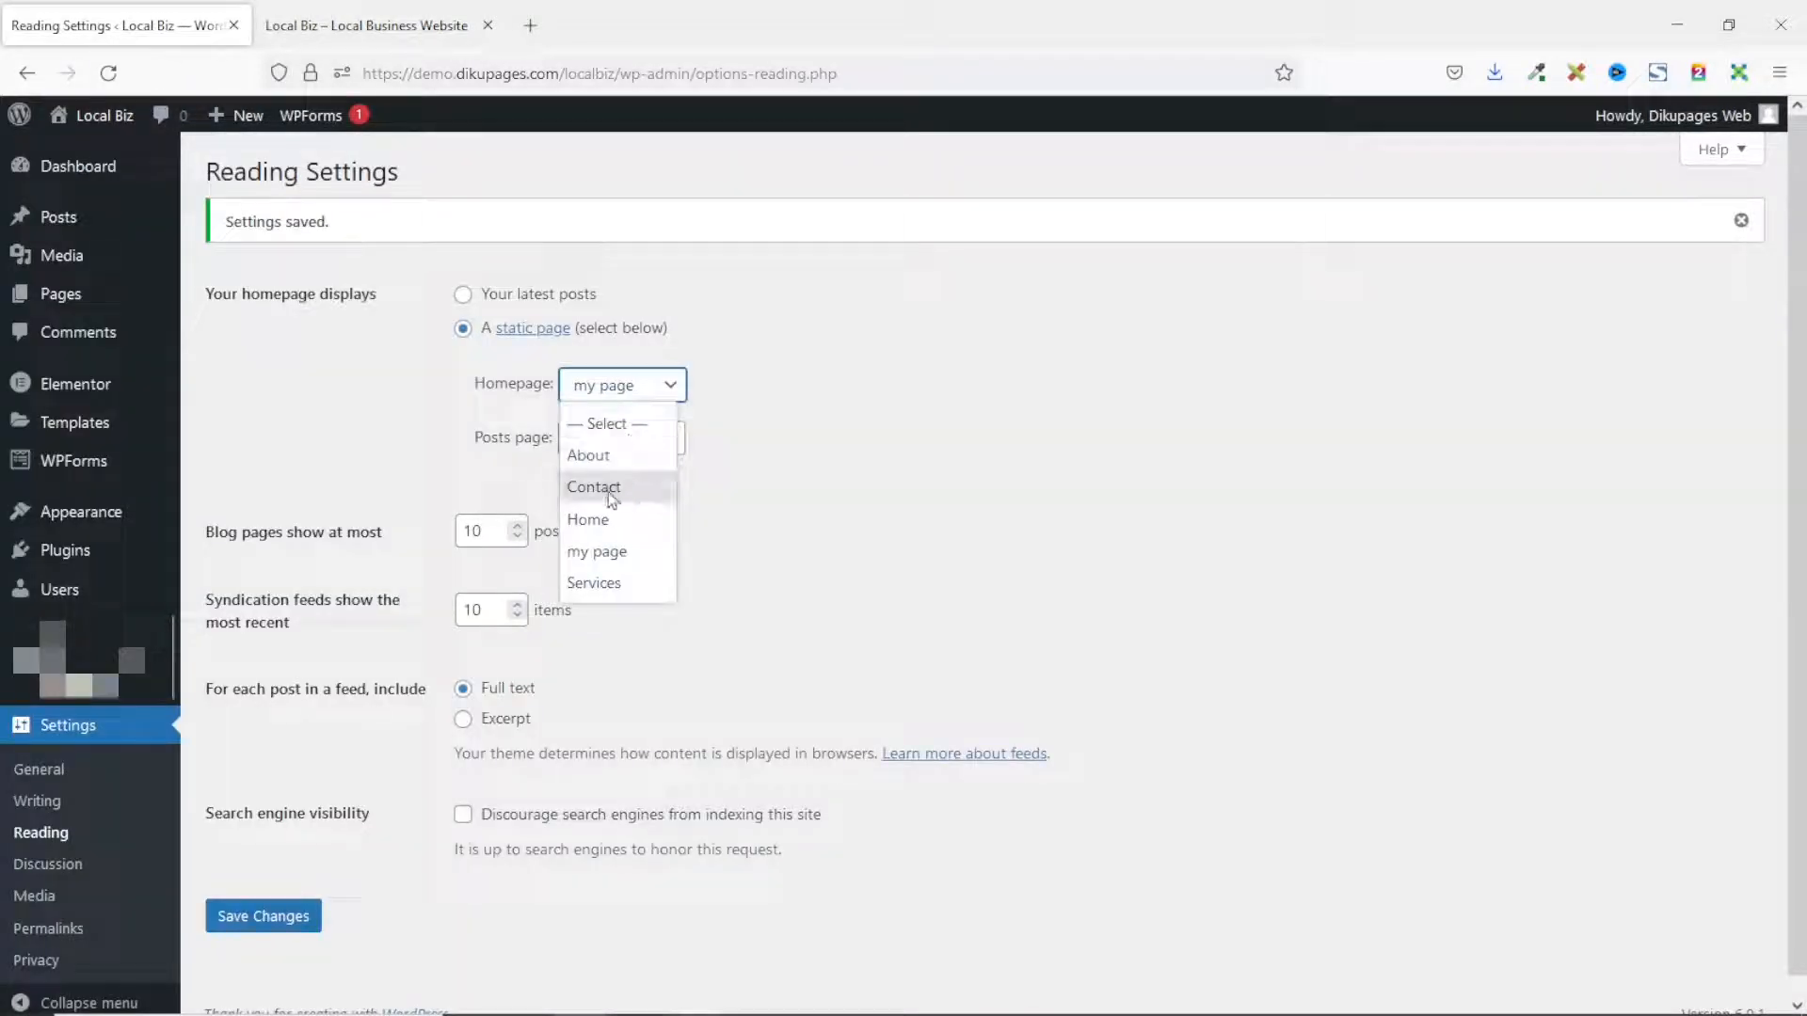
{"action": "left_click", "coordinate": [752, 562]}
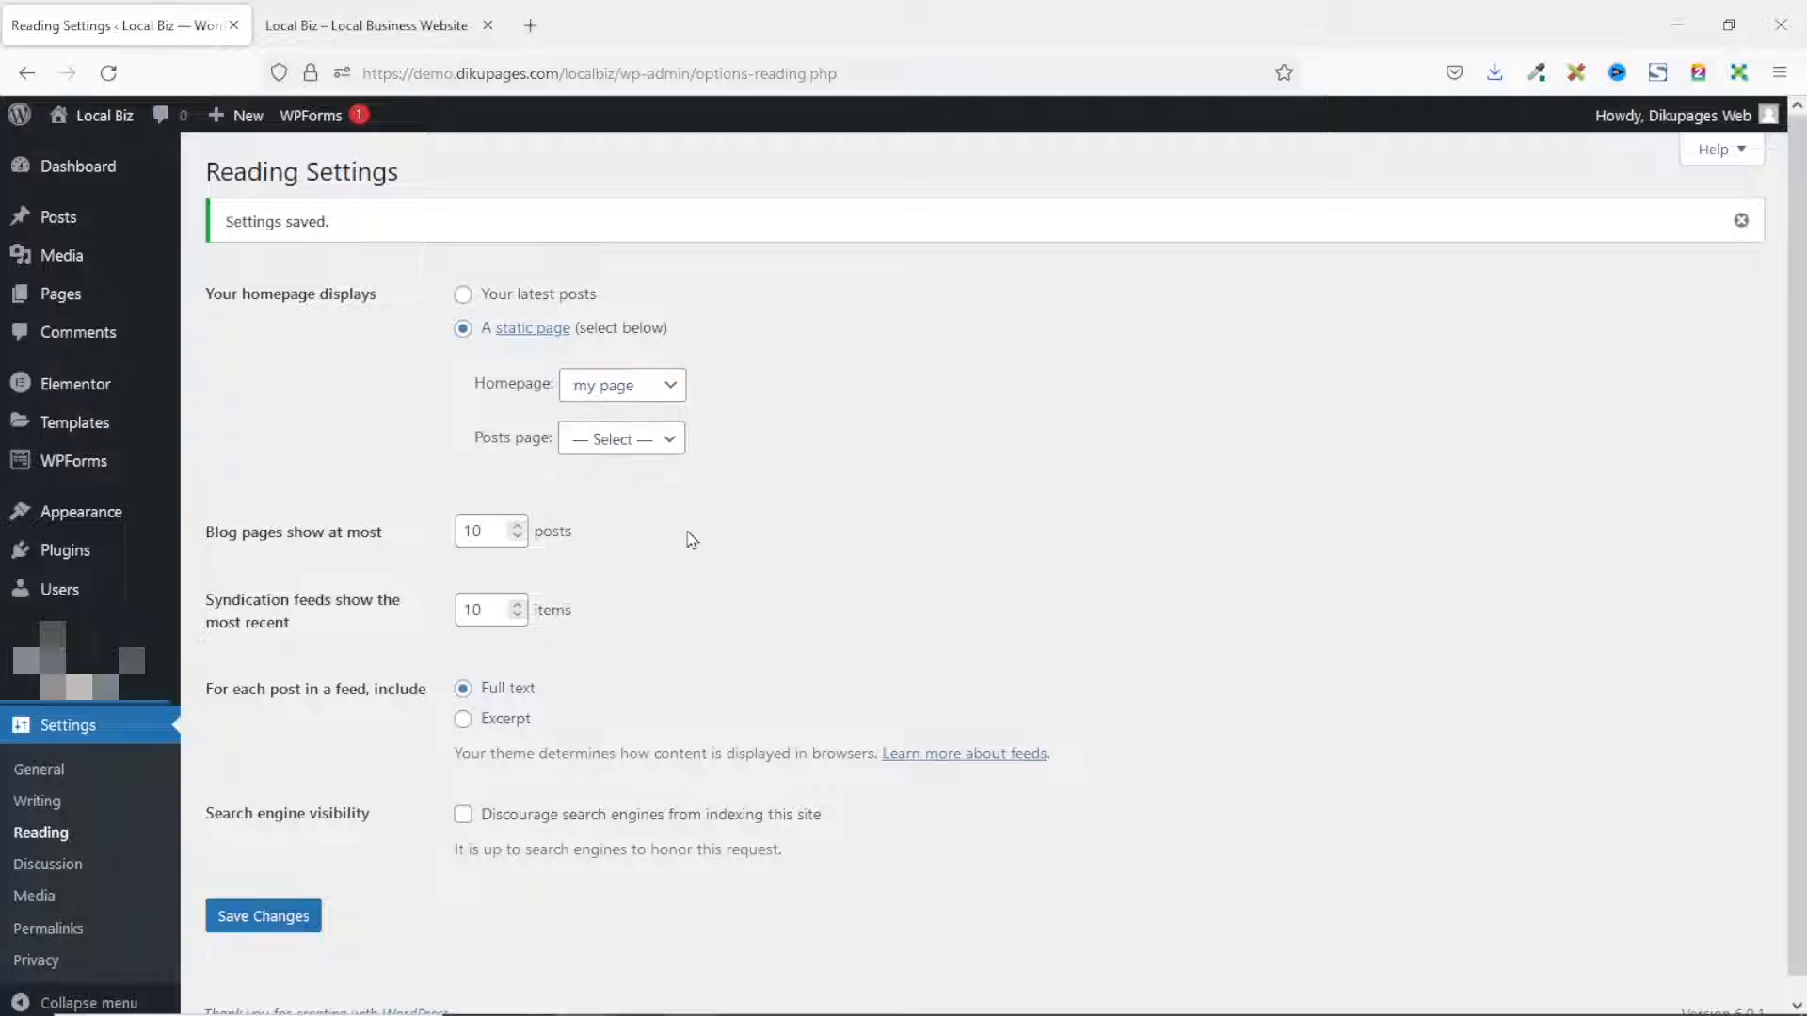
{"action": "left_click", "coordinate": [403, 28]}
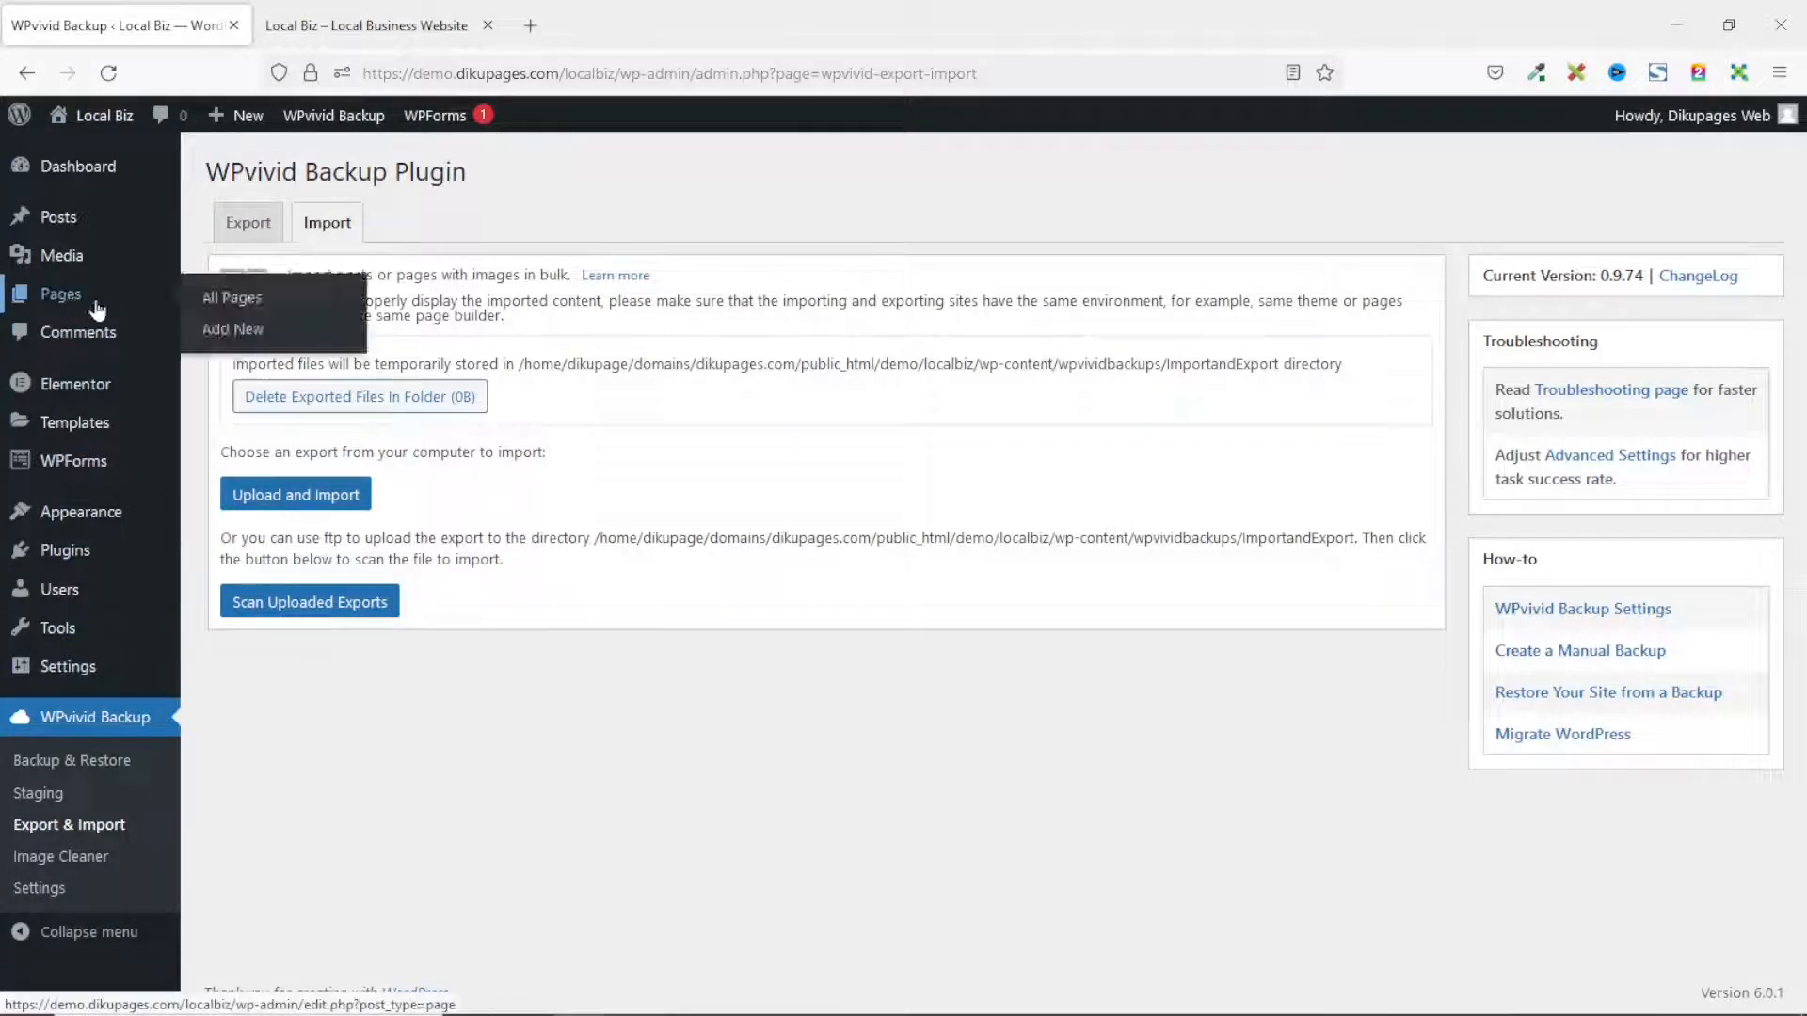
Open the Pages list in a new tab, review the published pages, and return to the WPvivid Import page
{"action": "right_click", "coordinate": [62, 303]}
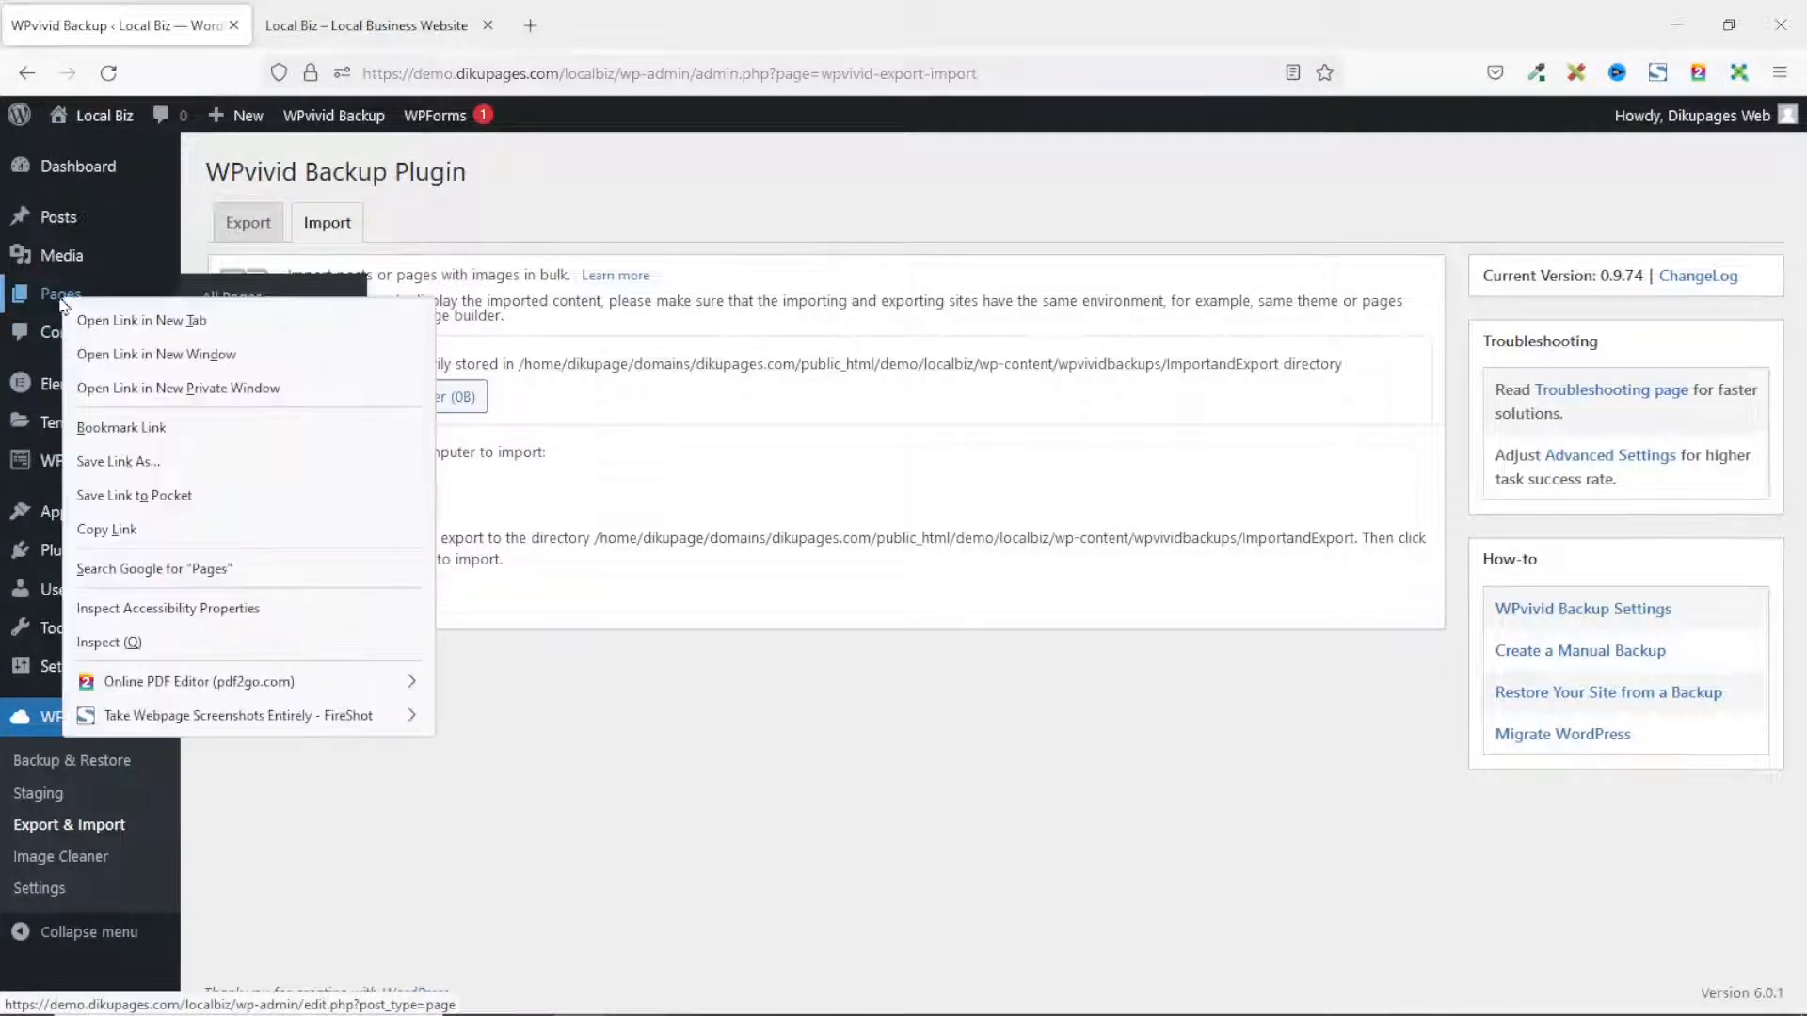
{"action": "left_click", "coordinate": [113, 314]}
{"action": "left_click", "coordinate": [339, 26]}
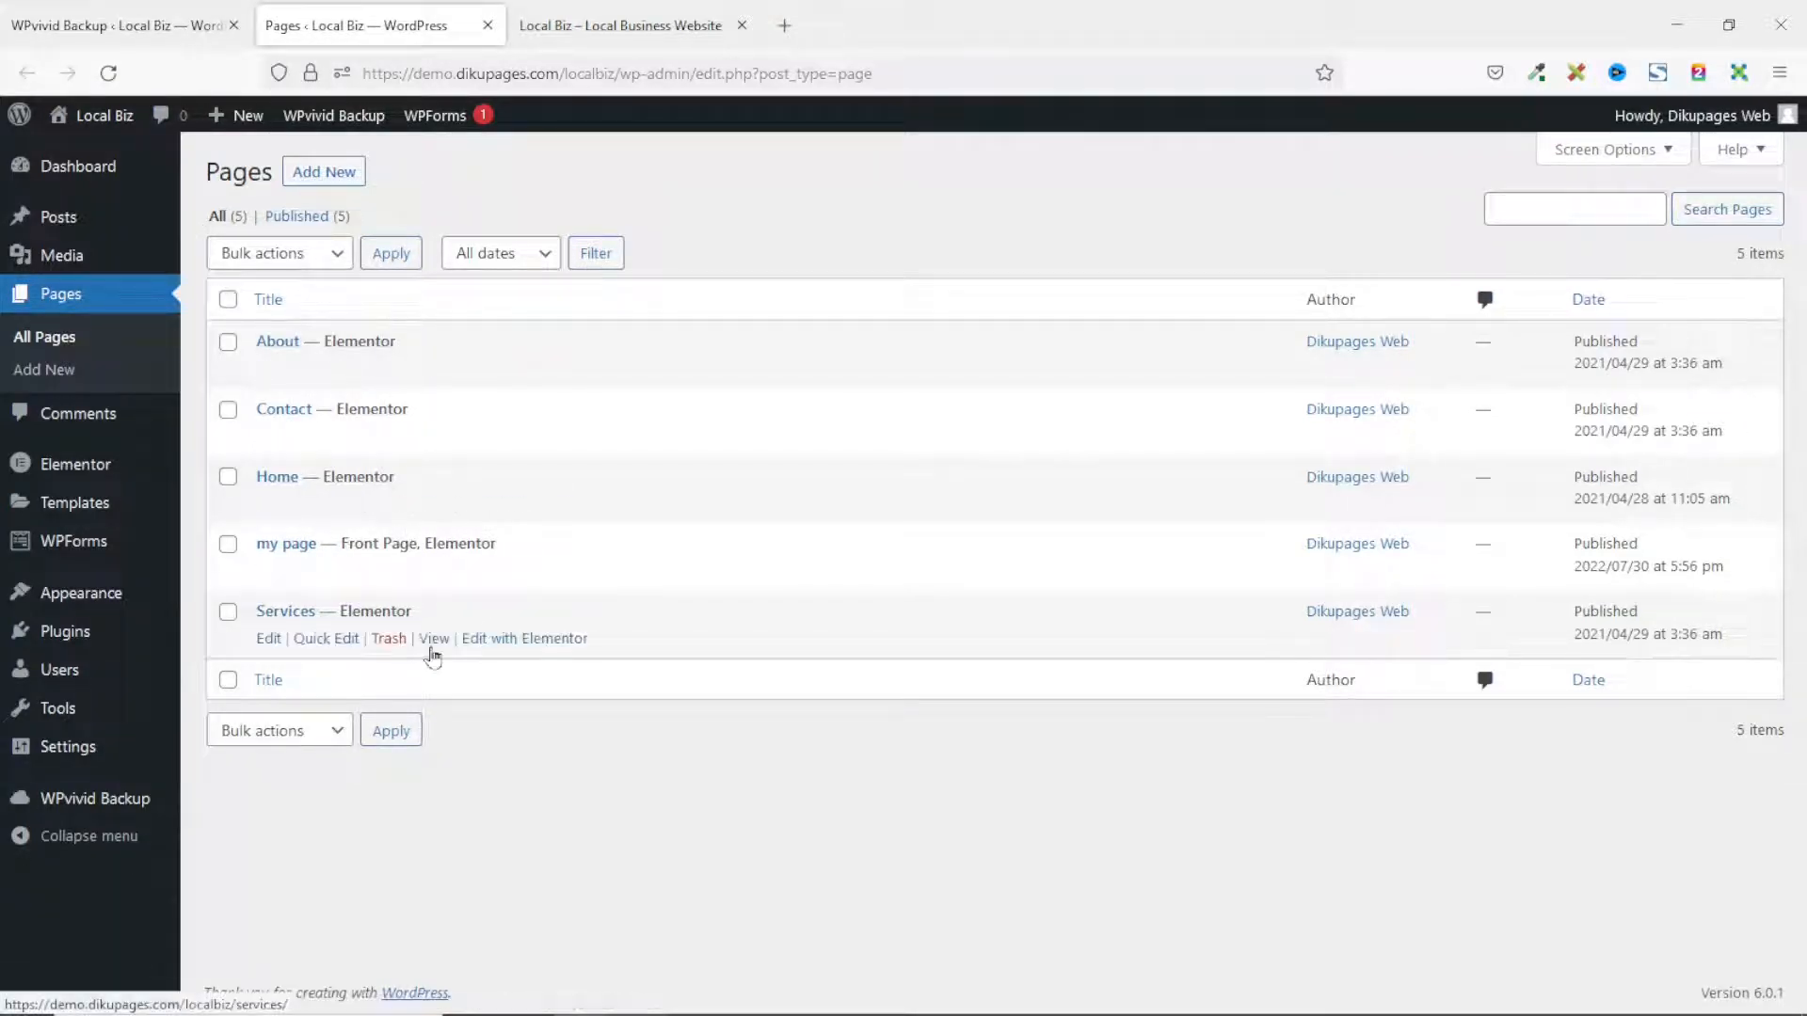
{"action": "left_click", "coordinate": [113, 28]}
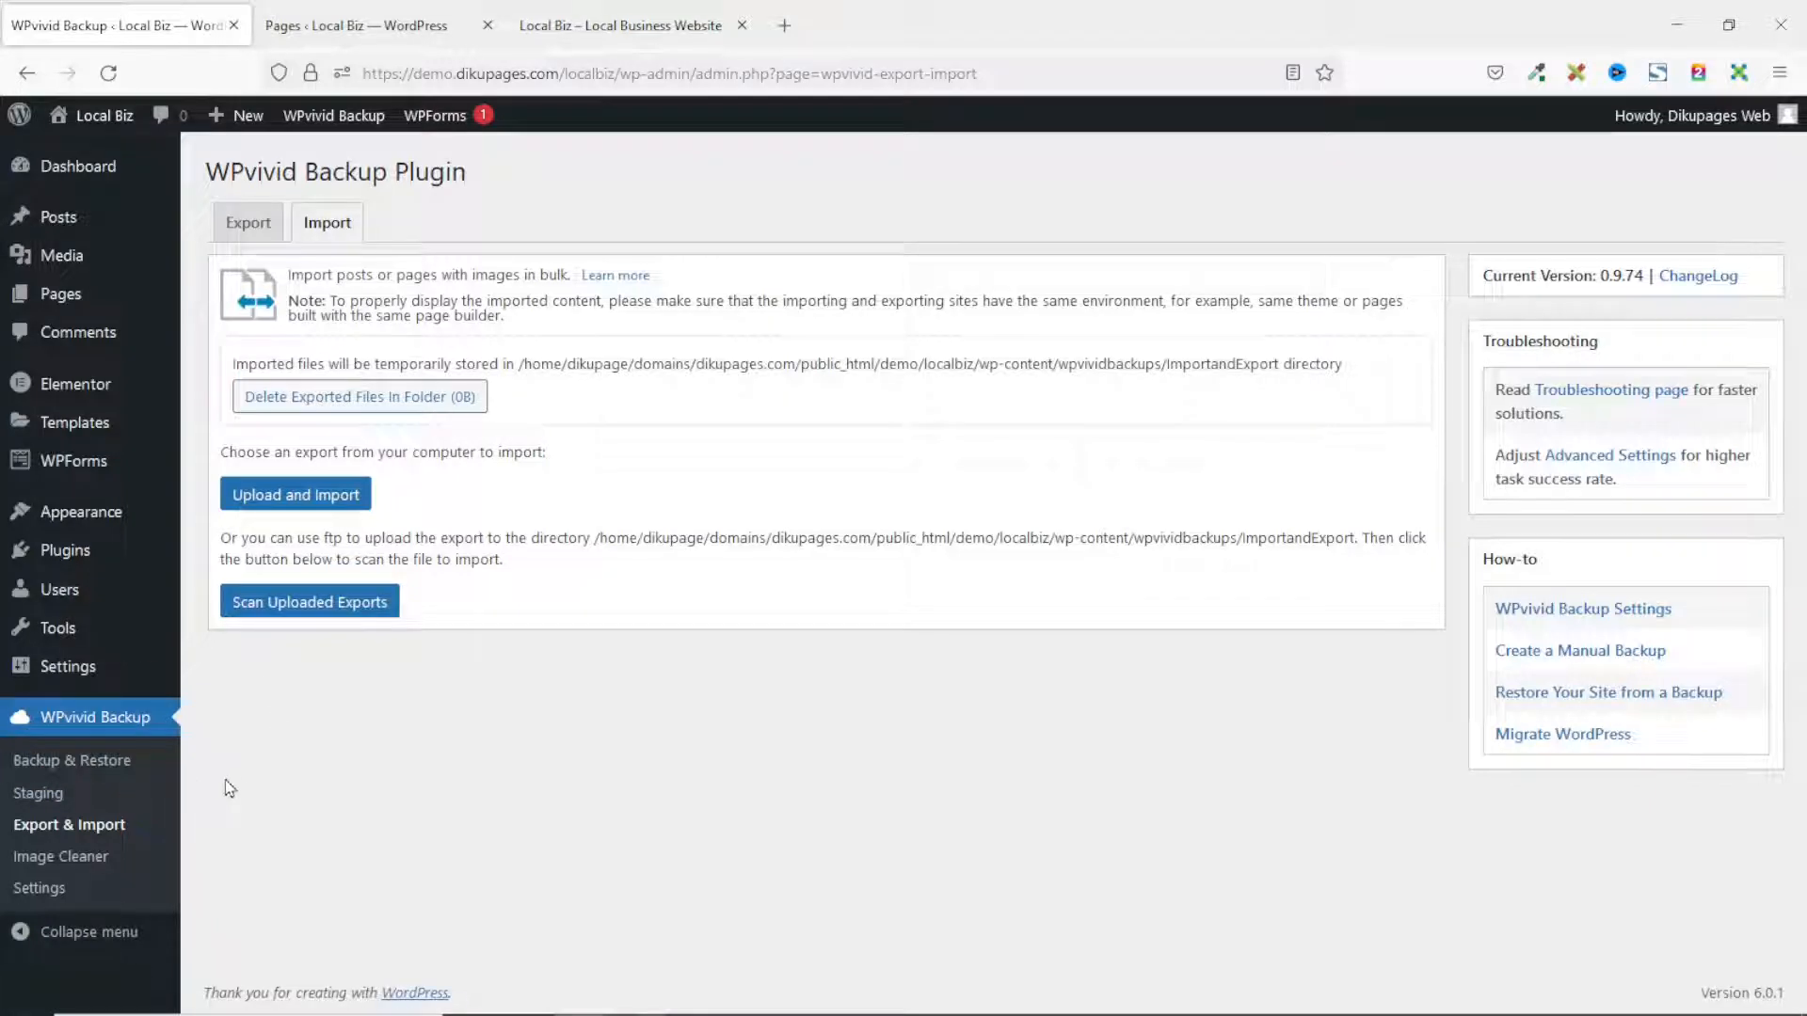
Restore the site from the Jul-30-2022 18:34 manual backup on WPvivid's Backup & Restore page, through to completion
{"action": "left_click", "coordinate": [91, 769]}
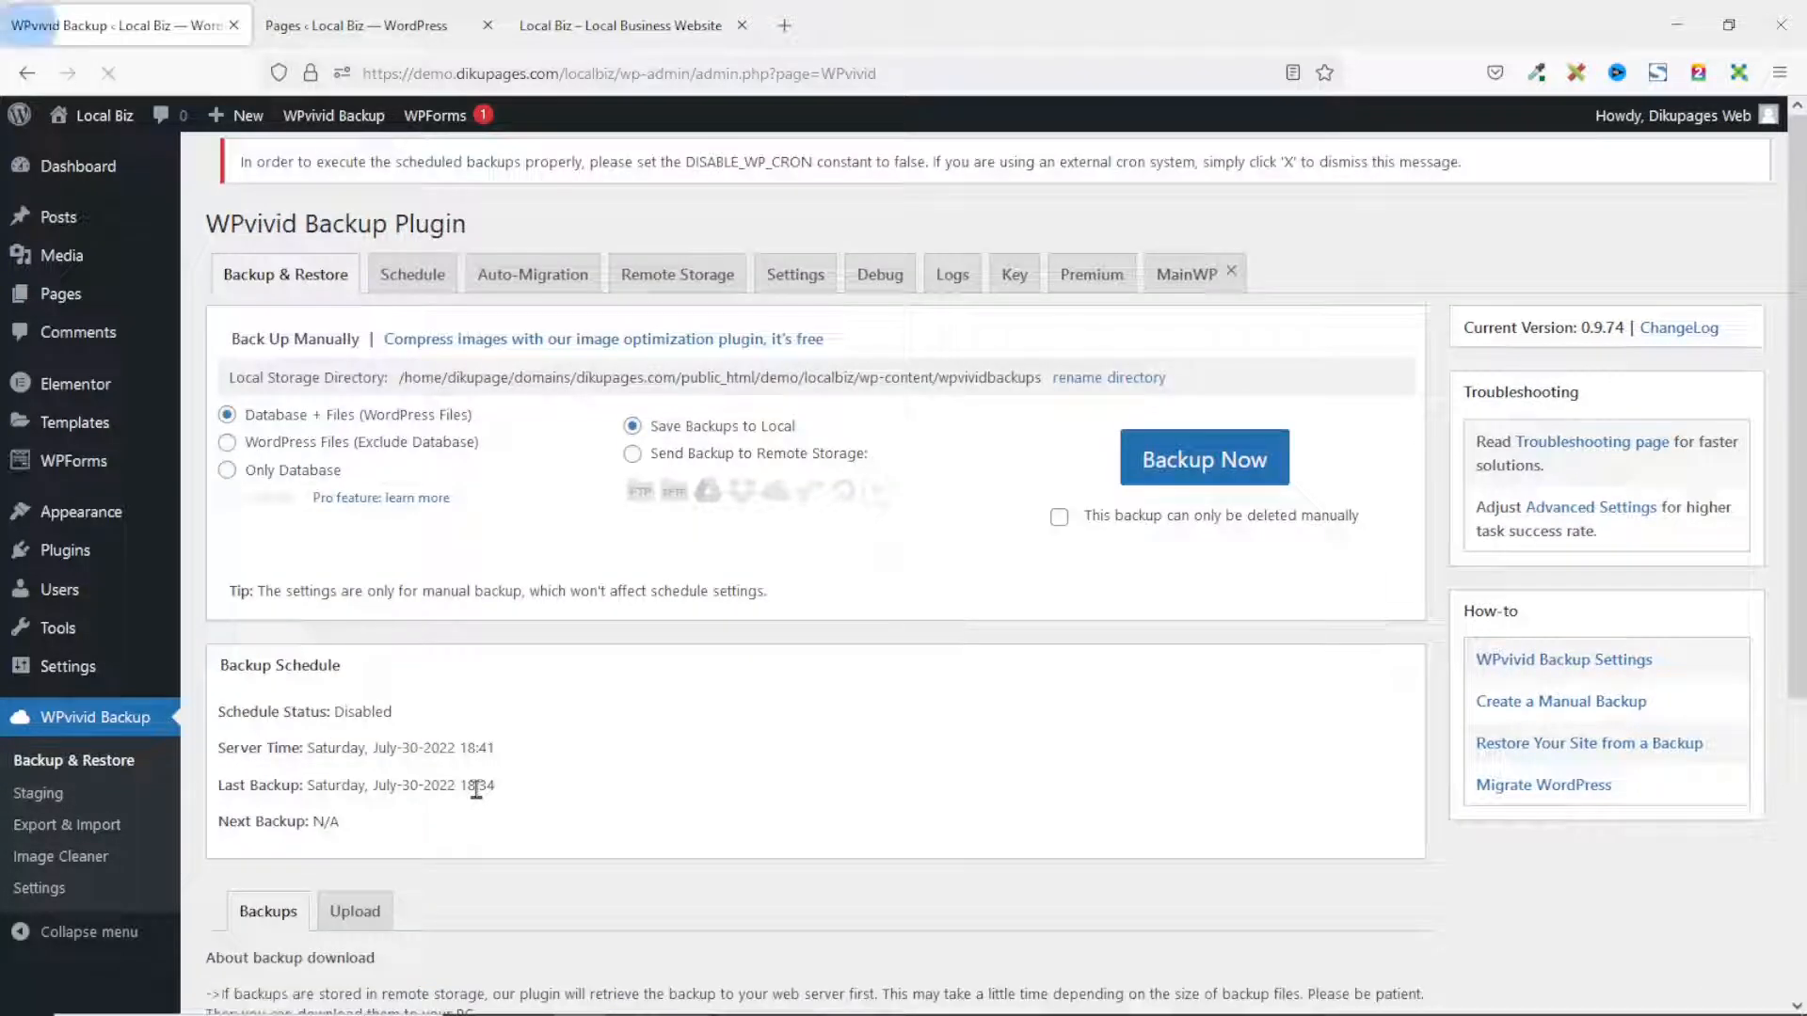
{"action": "scroll", "coordinate": [817, 722], "scroll_direction": "down", "scroll_amount": 5}
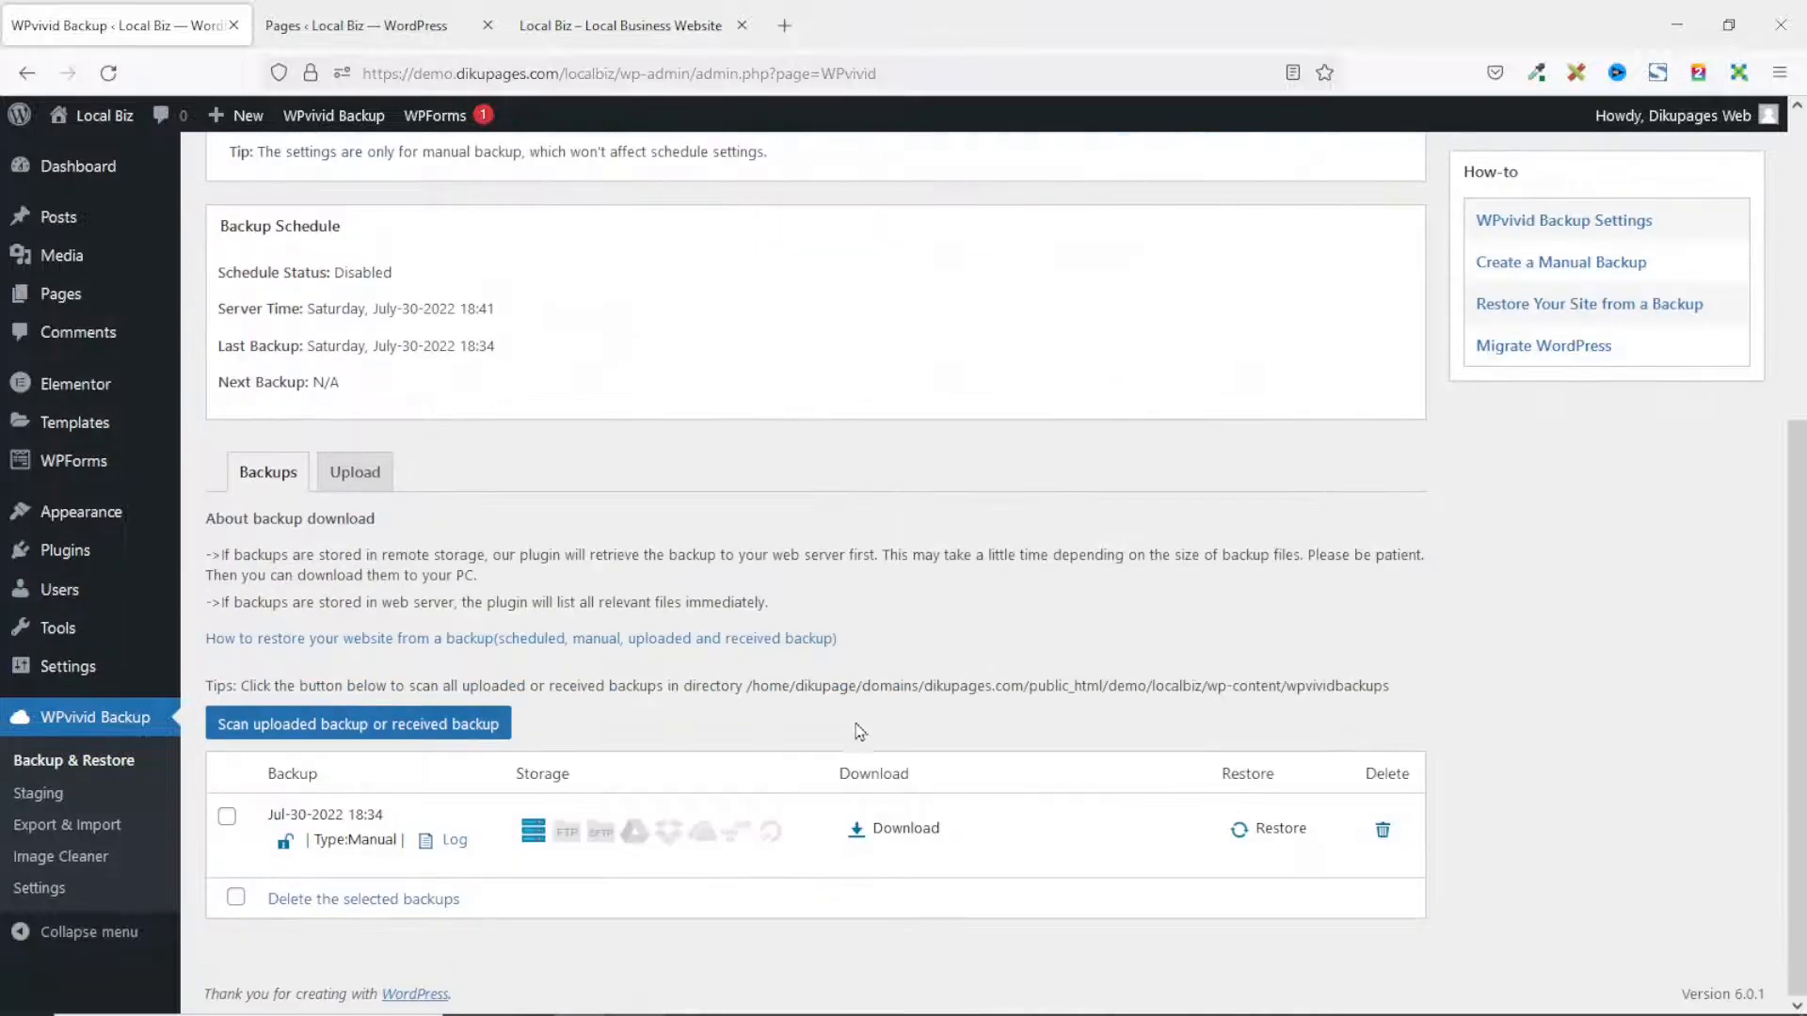
{"action": "left_click", "coordinate": [1275, 832]}
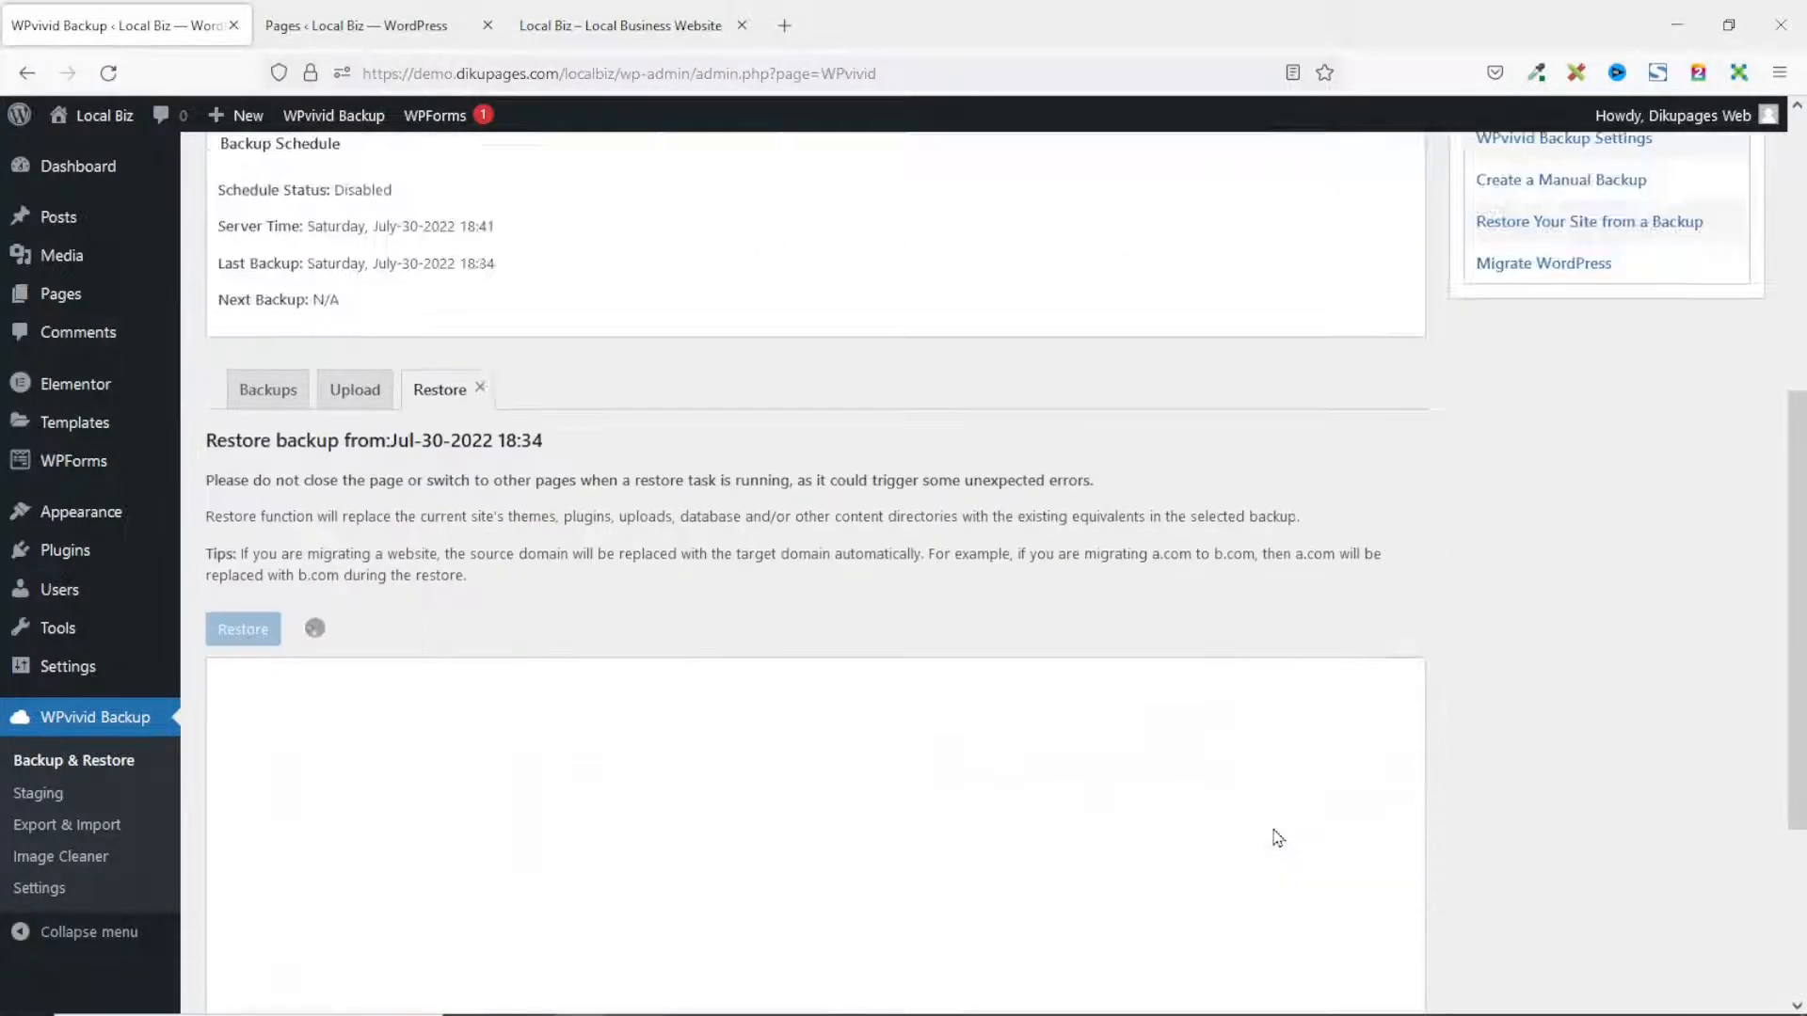
{"action": "scroll", "coordinate": [403, 627], "scroll_direction": "up", "scroll_amount": 2}
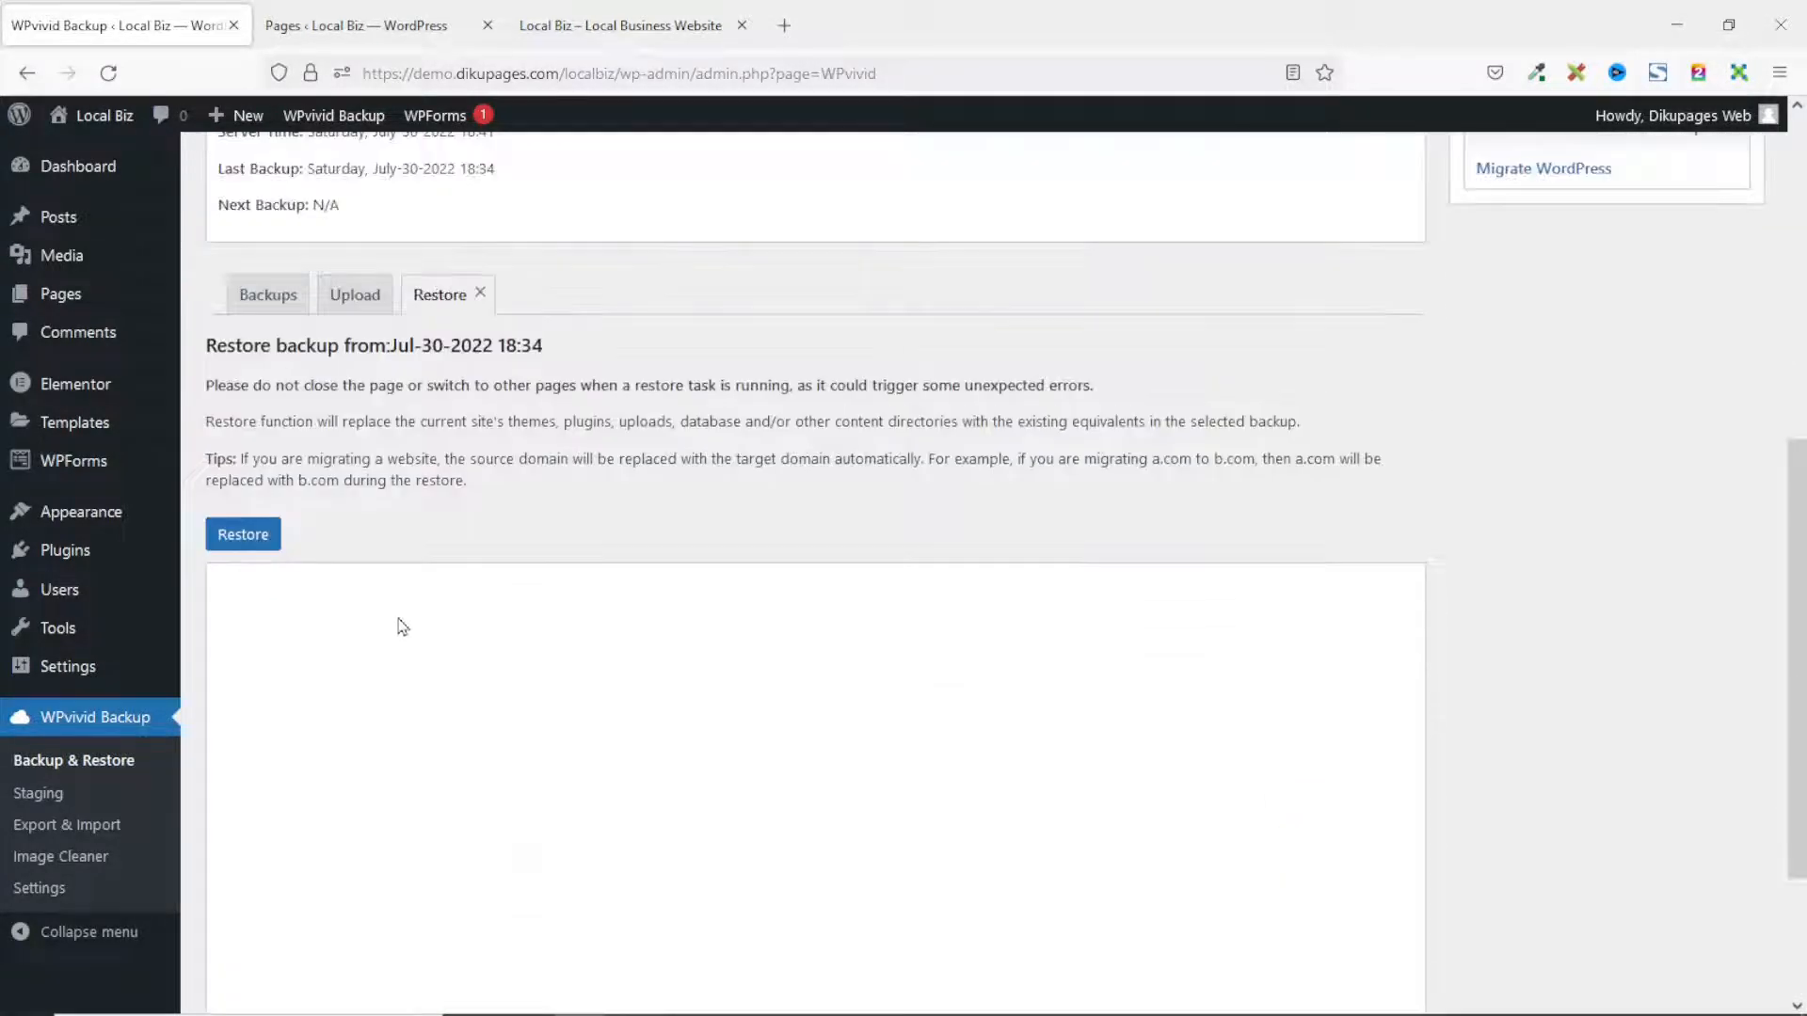
{"action": "left_click", "coordinate": [237, 537]}
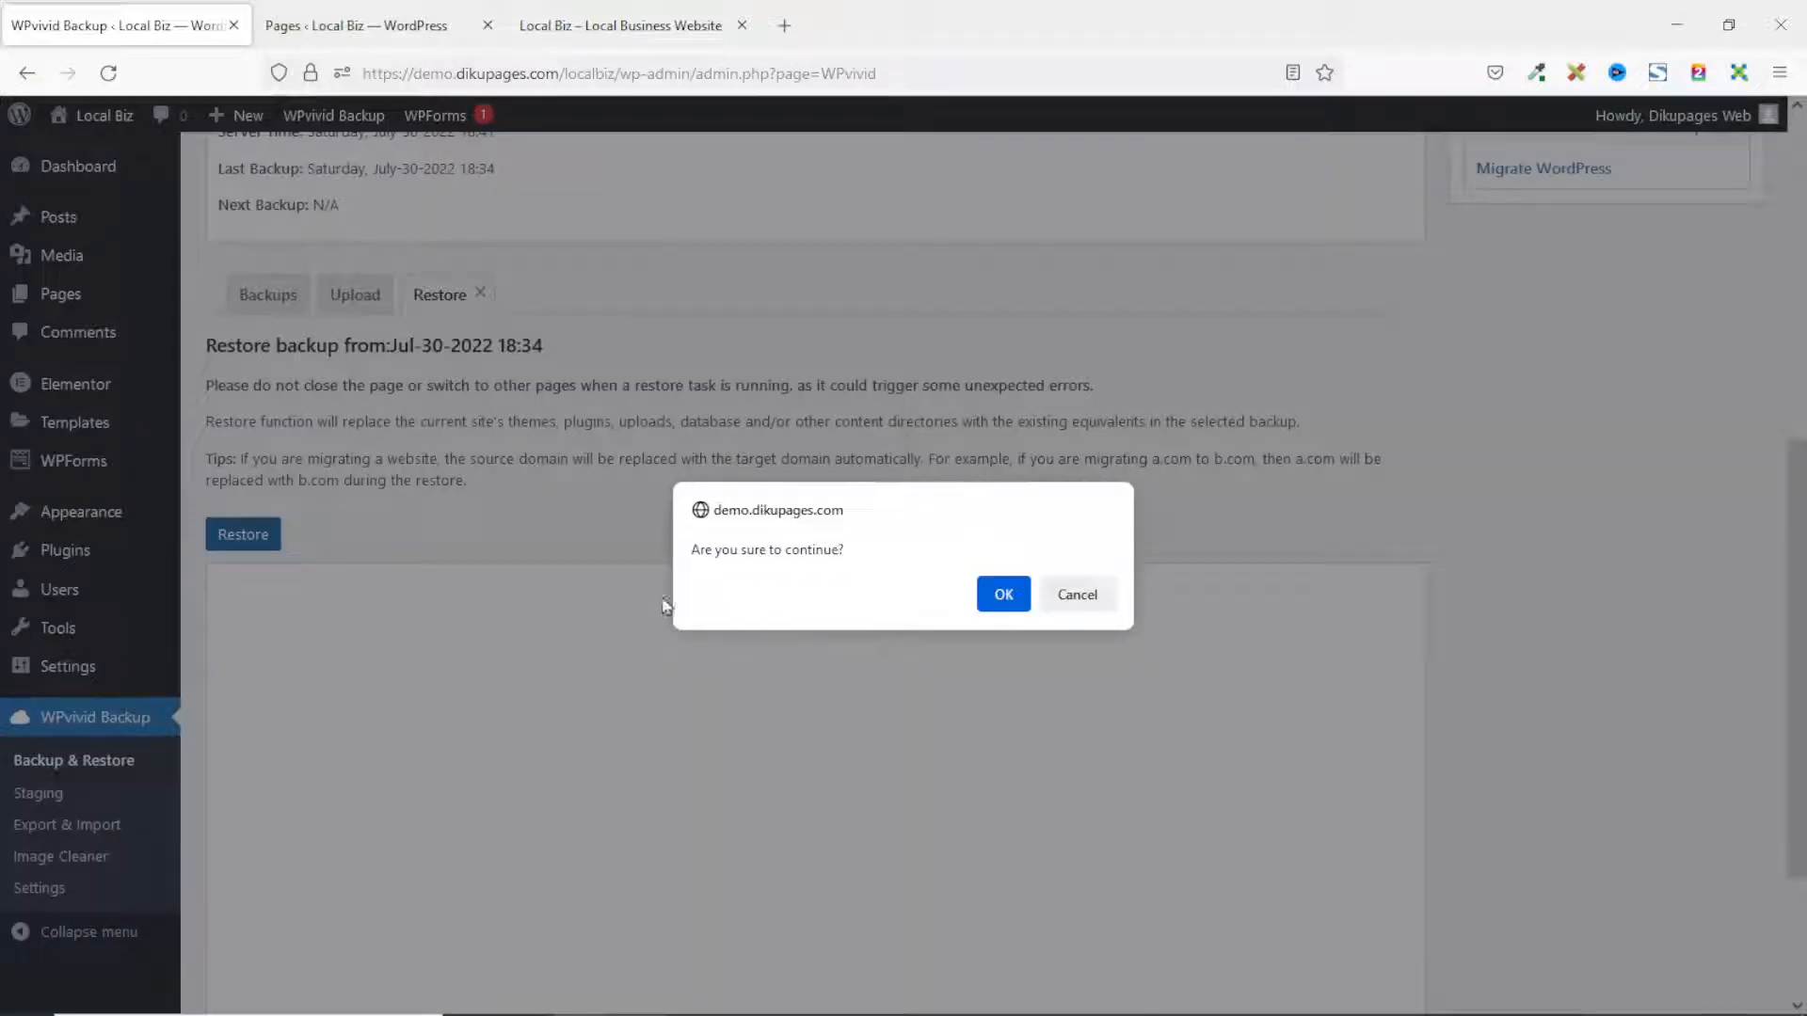
{"action": "left_click", "coordinate": [1003, 595]}
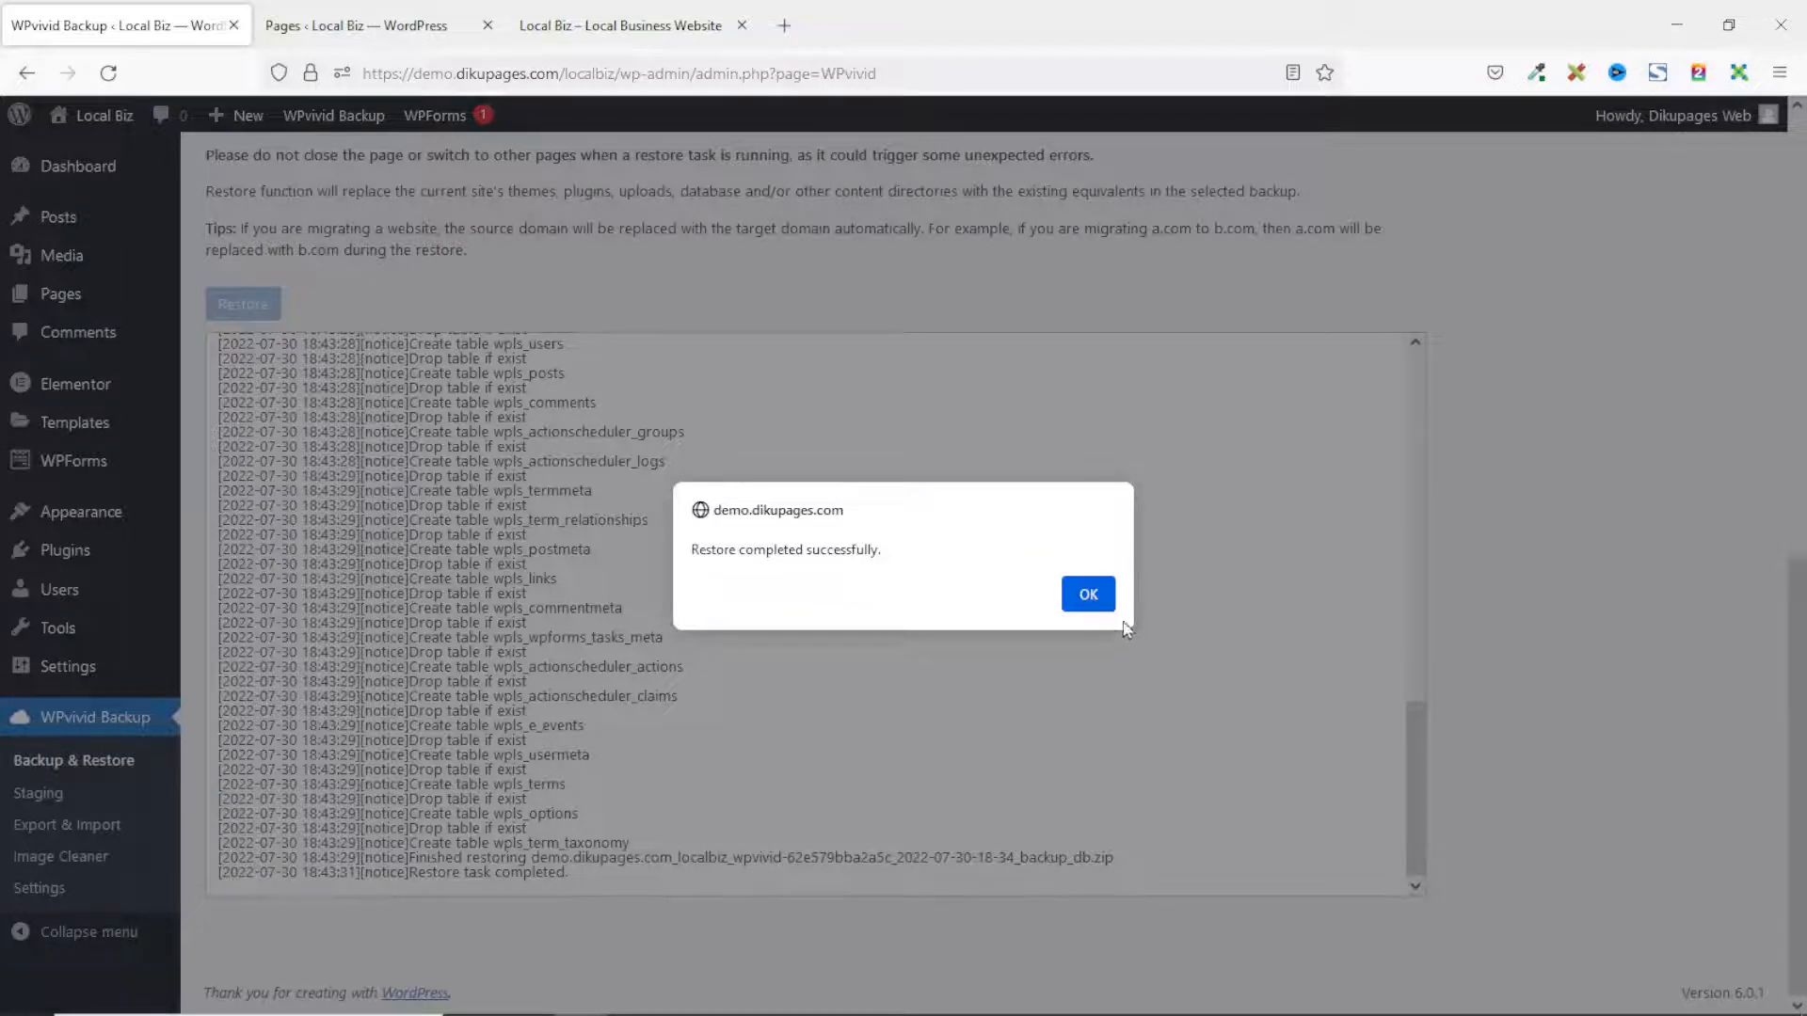
{"action": "left_click", "coordinate": [1091, 597]}
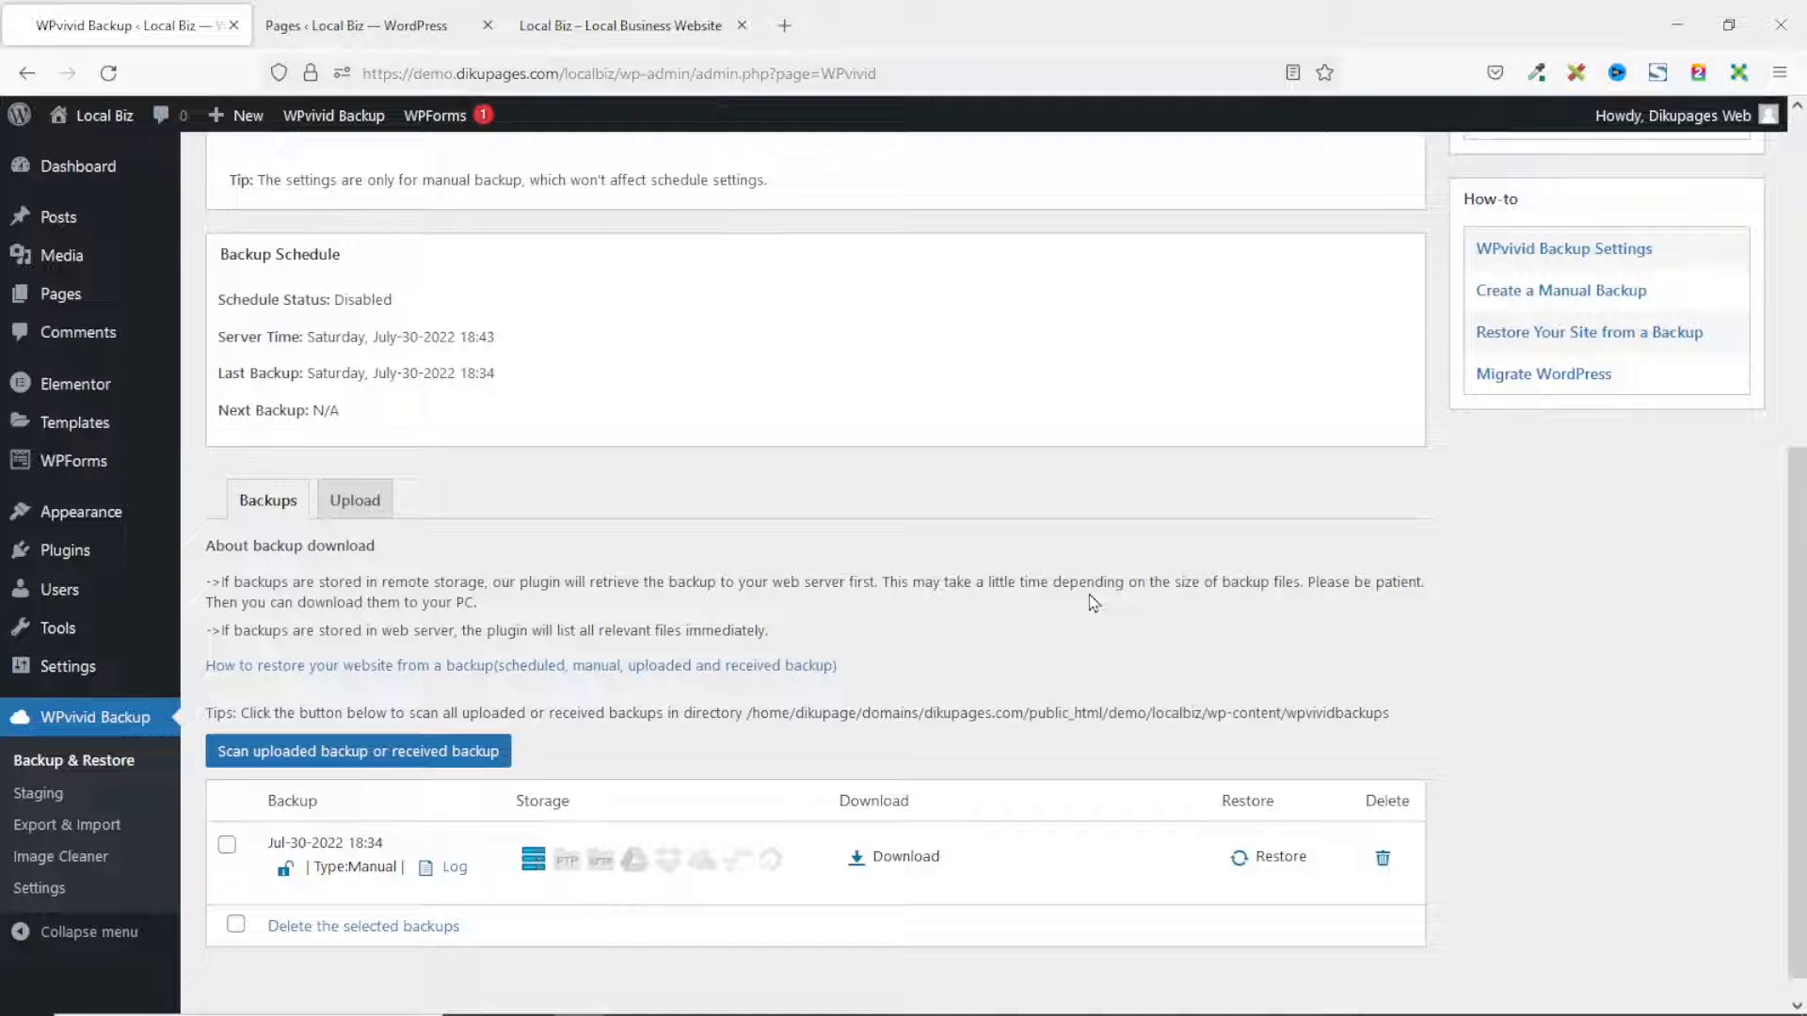
Reload the Pages list, review which pages and front page it holds, and switch to the live site
{"action": "left_click", "coordinate": [325, 25]}
{"action": "left_click", "coordinate": [108, 72]}
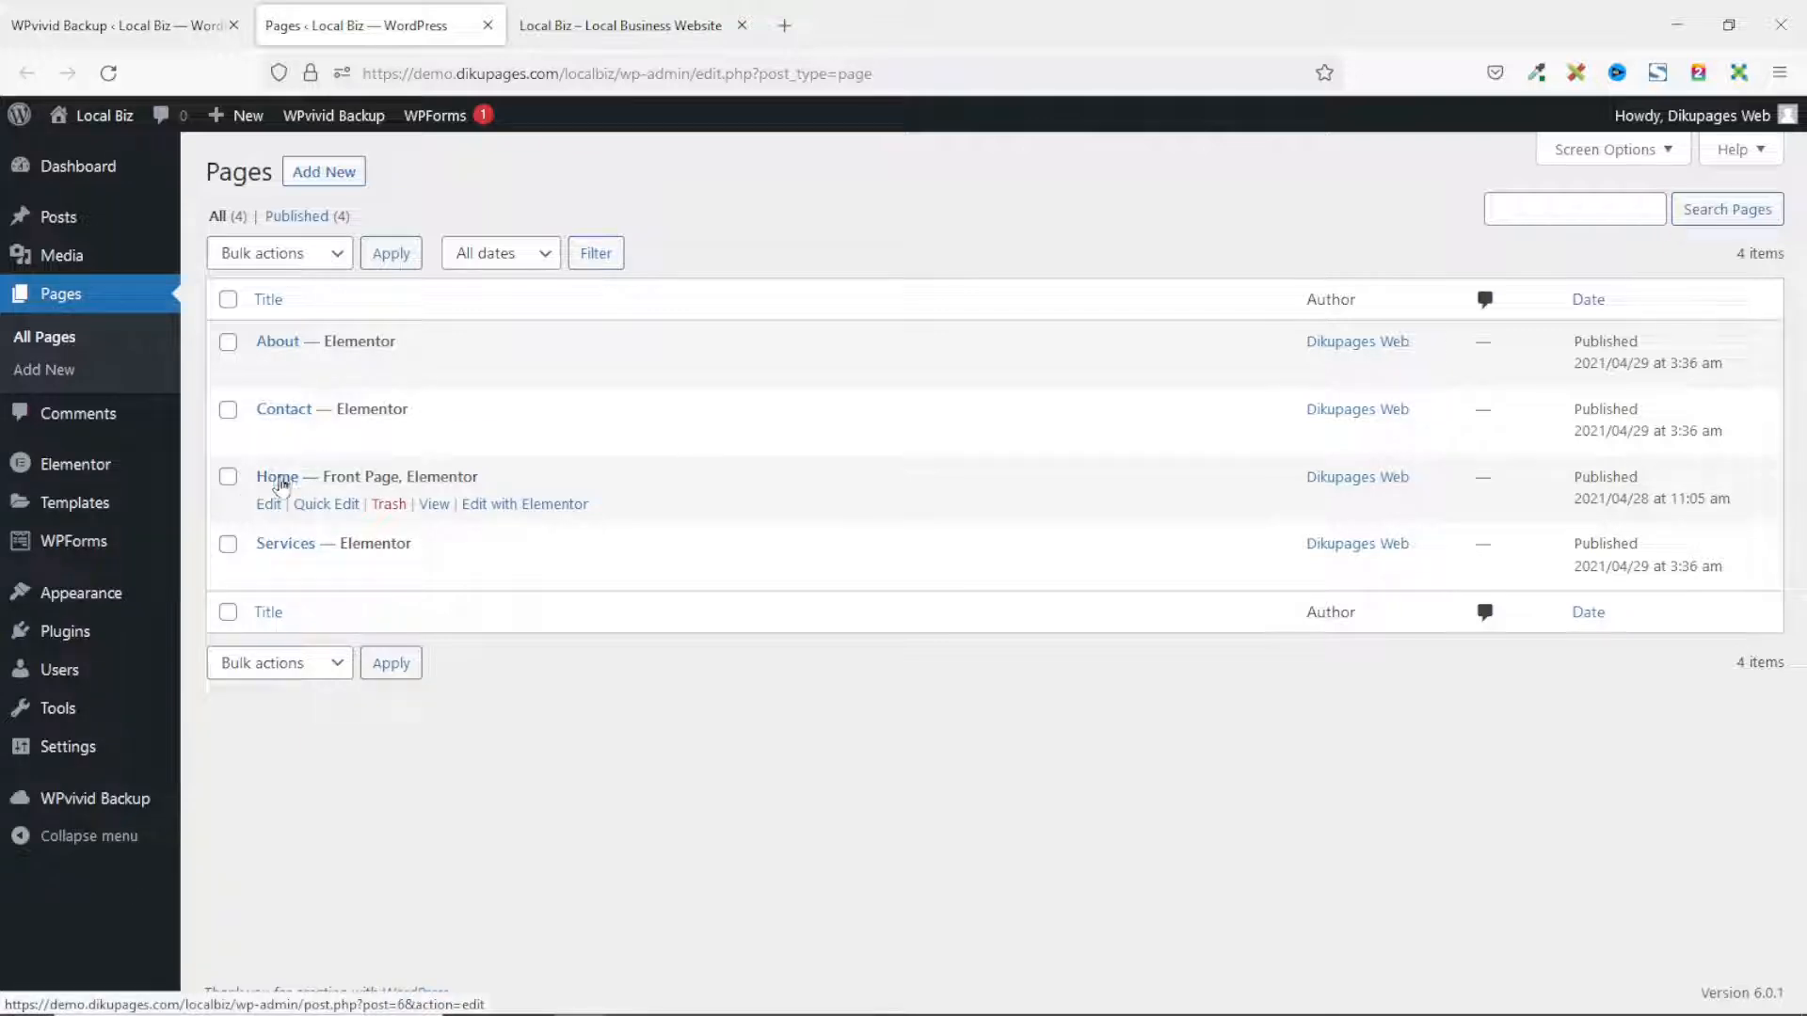
{"action": "left_click", "coordinate": [633, 31]}
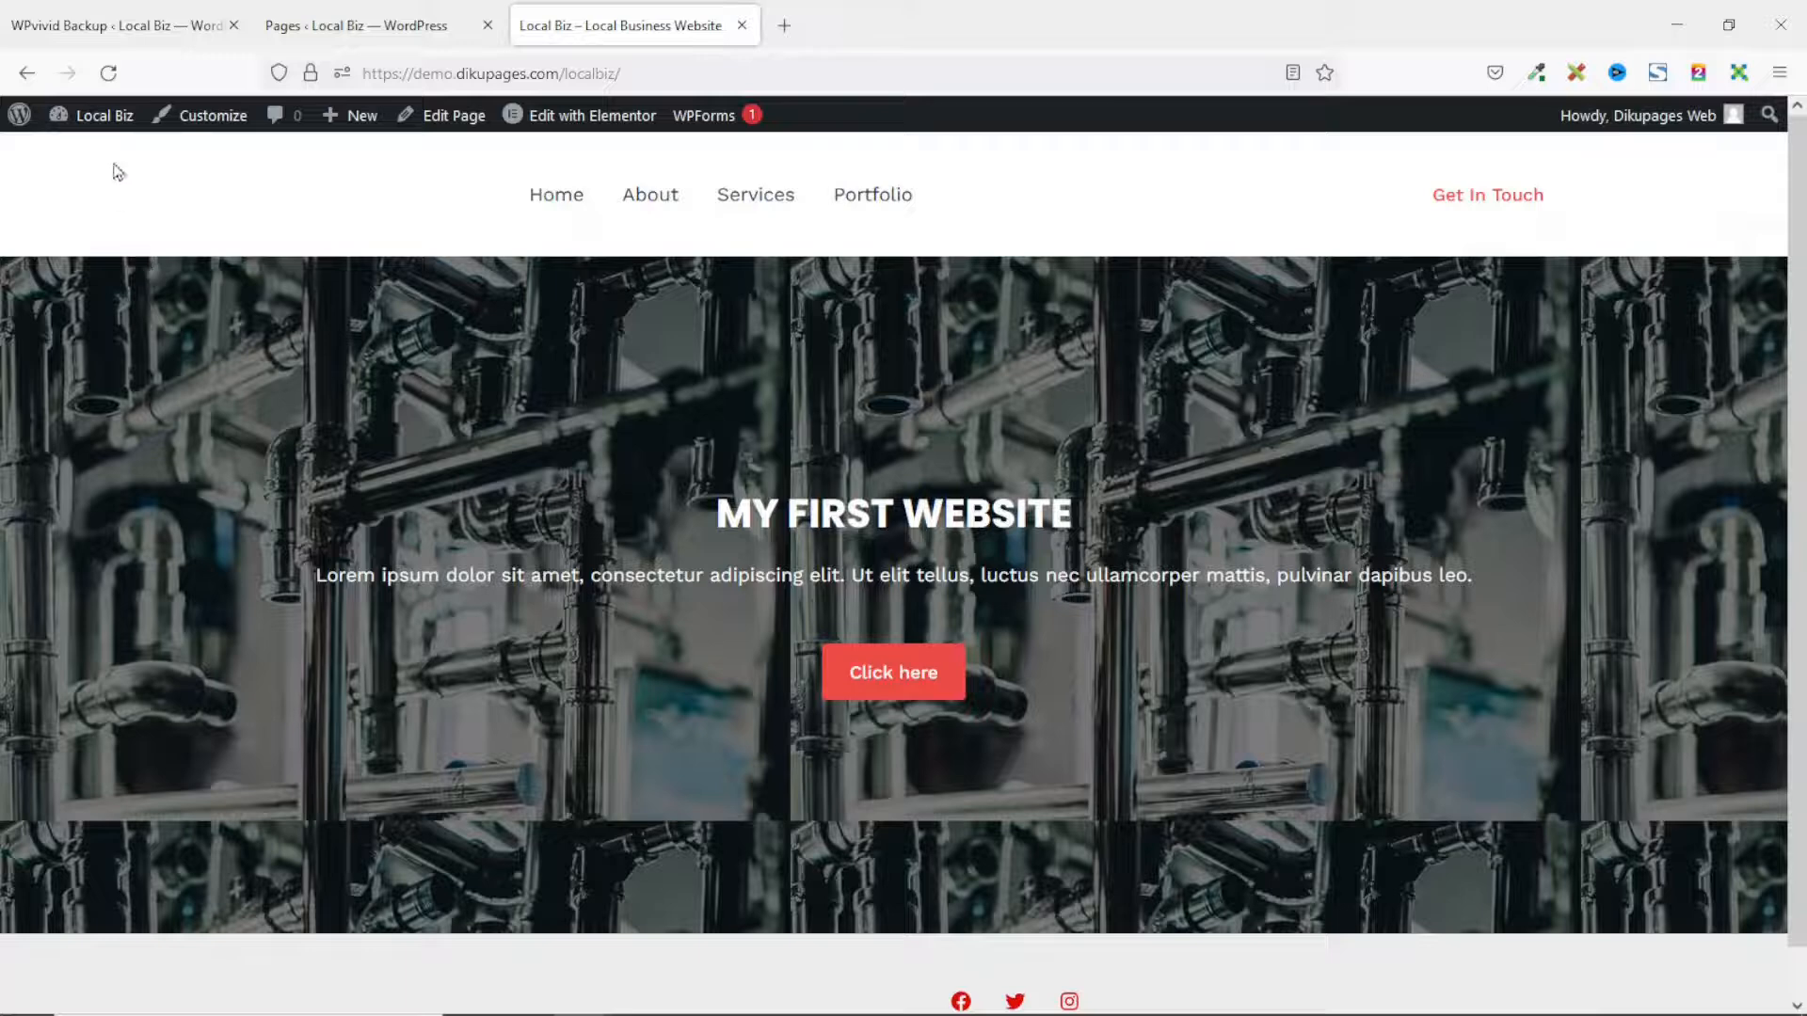
Reload the live homepage, examine its full content, and return to the WPvivid backups list
{"action": "left_click", "coordinate": [111, 72]}
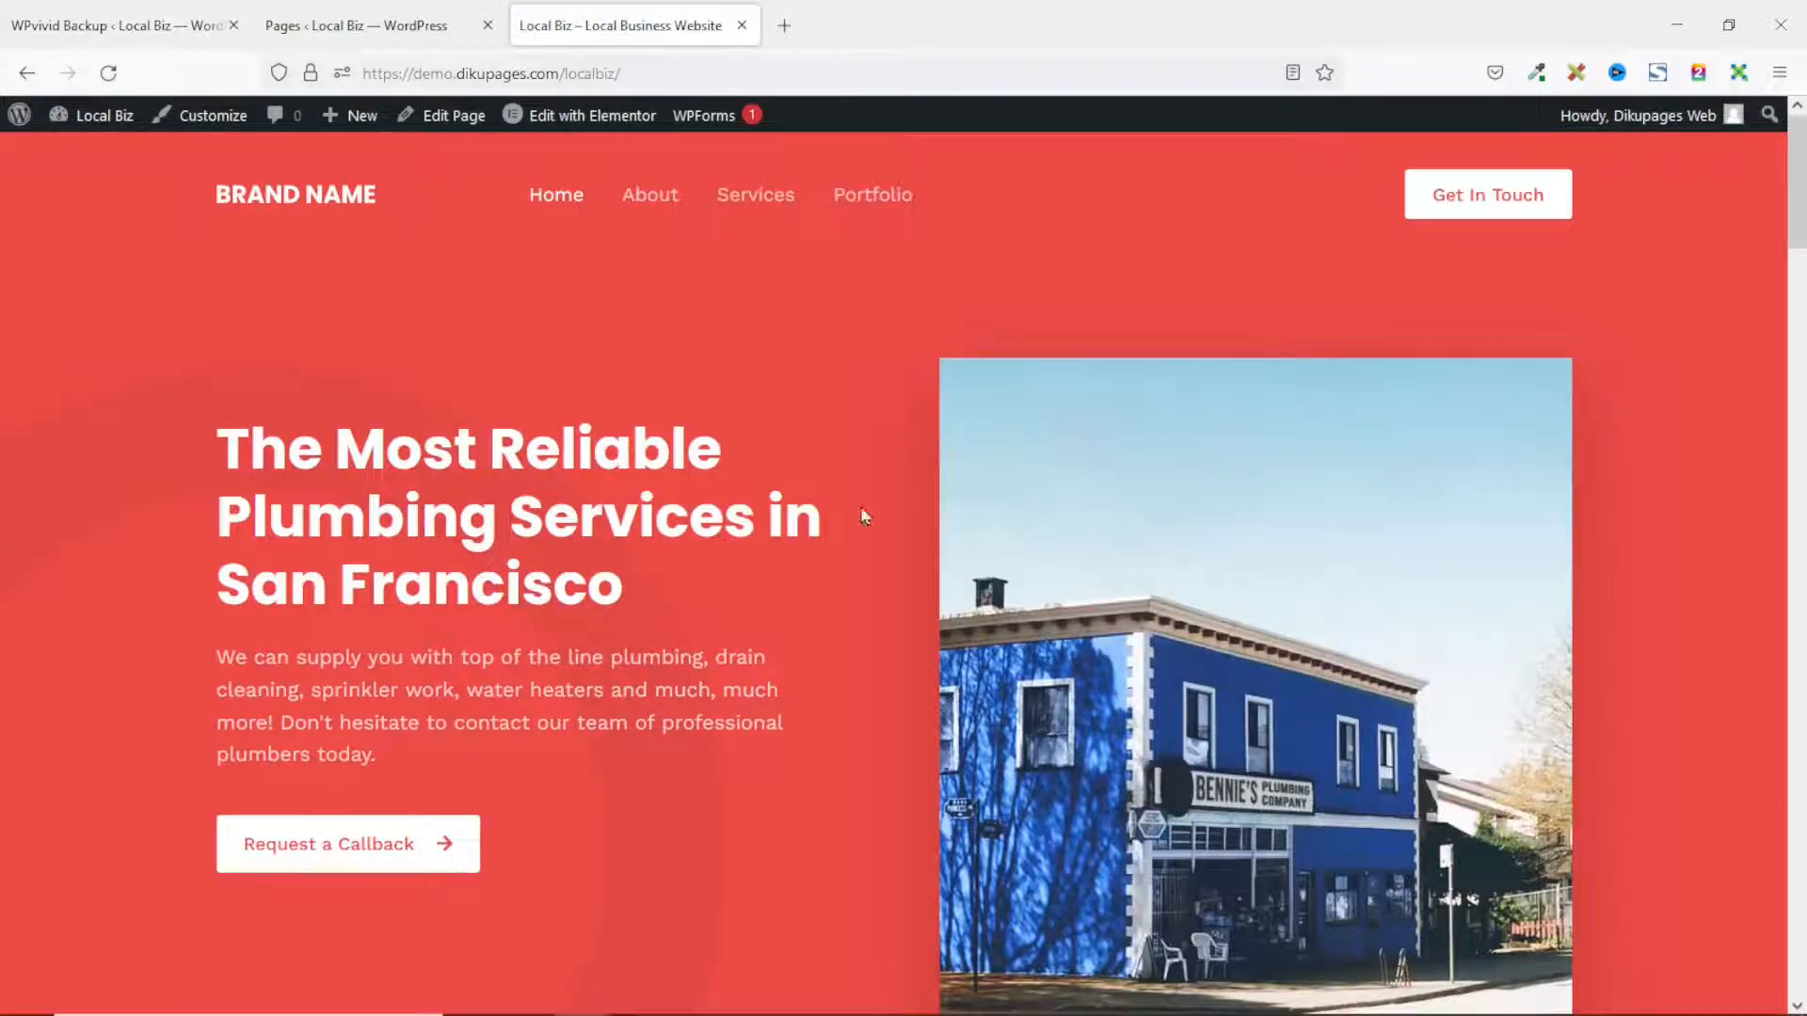
{"action": "scroll", "coordinate": [913, 735], "scroll_direction": "down", "scroll_amount": 20}
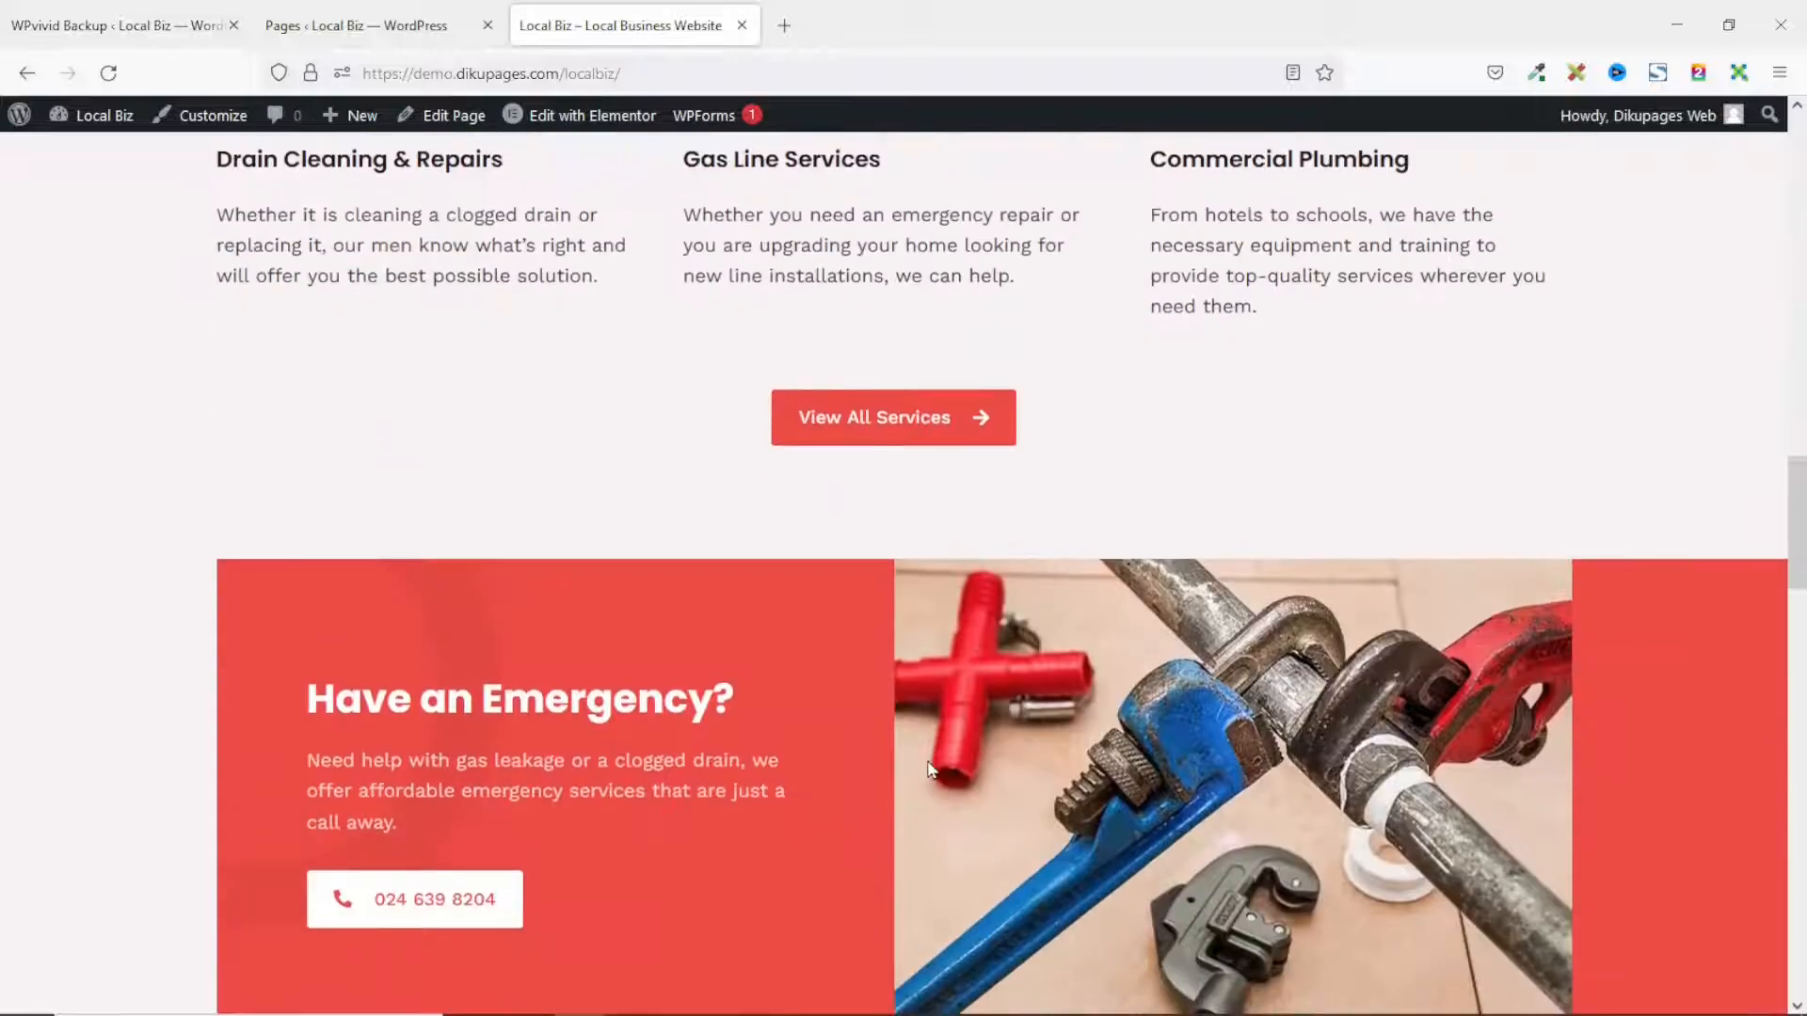
{"action": "scroll", "coordinate": [927, 770], "scroll_direction": "down", "scroll_amount": 6}
{"action": "scroll", "coordinate": [929, 754], "scroll_direction": "up", "scroll_amount": 20}
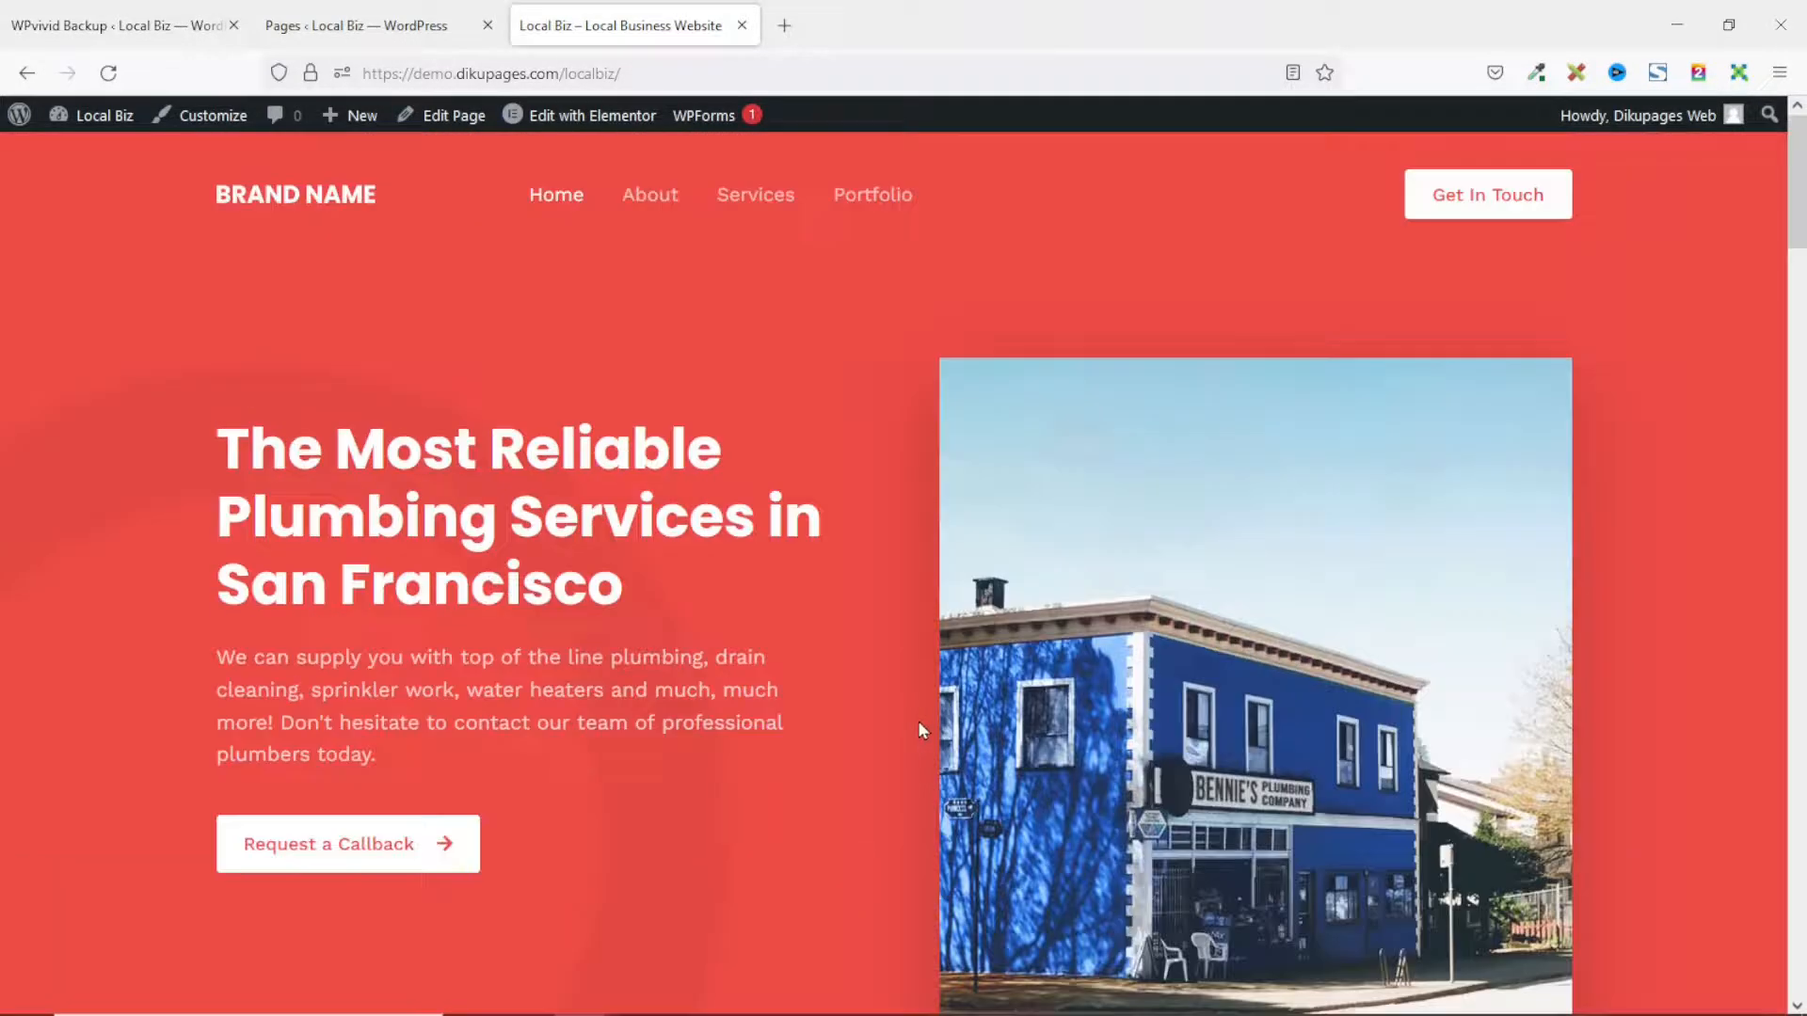
{"action": "left_click", "coordinate": [115, 27]}
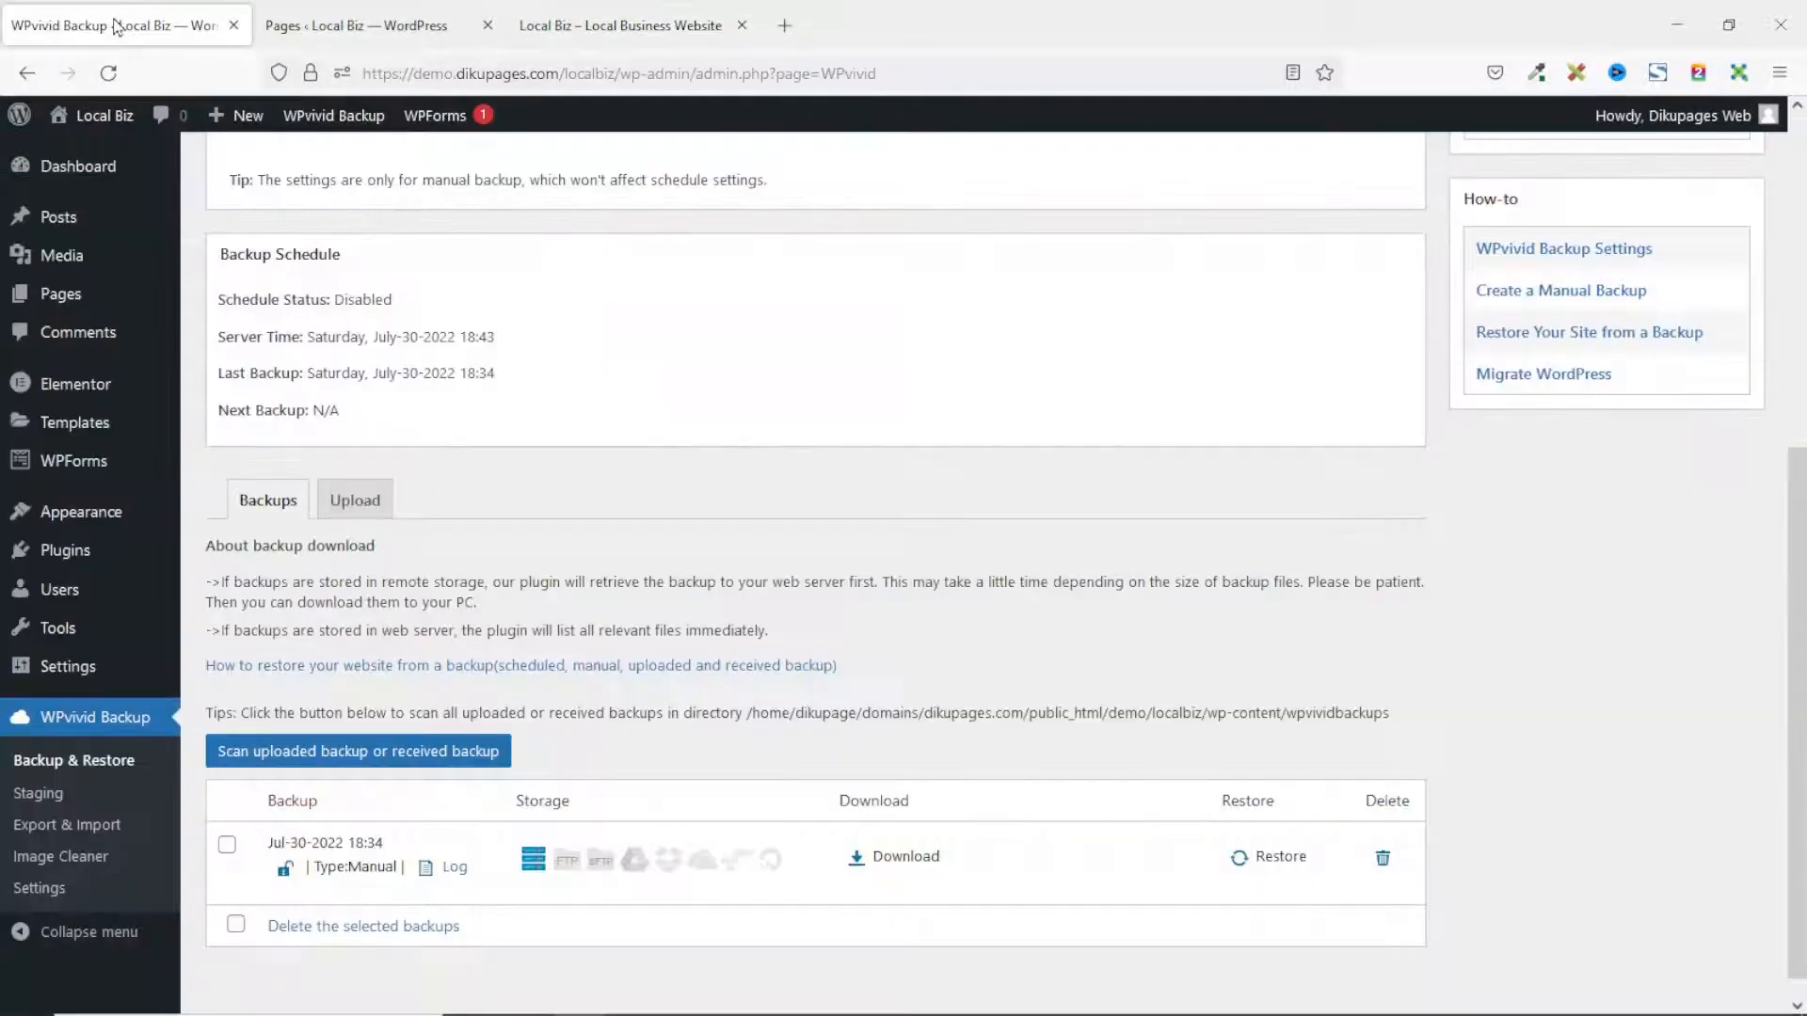